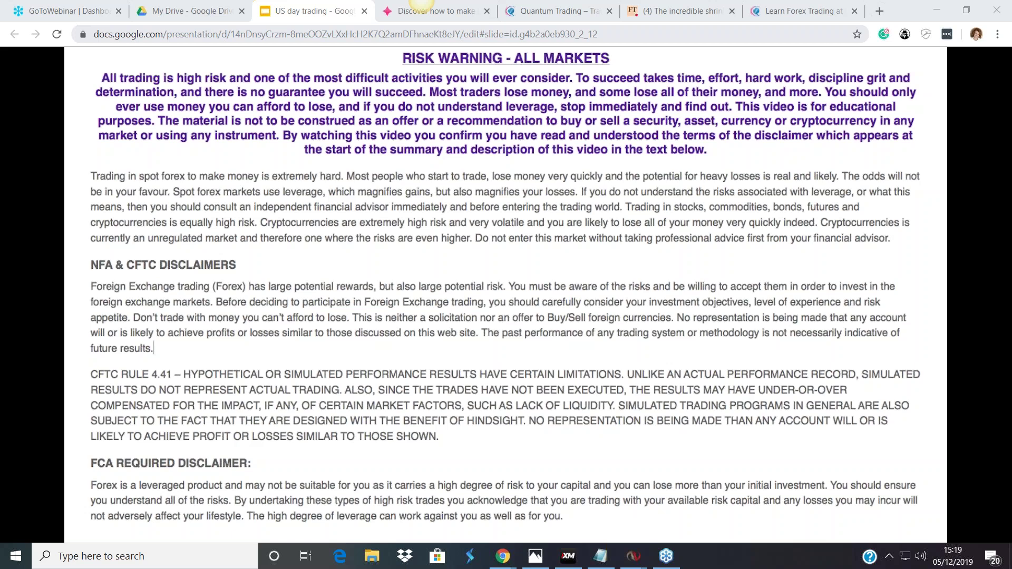
Step: Minimize the browser to uncover the trading charts, and briefly view the gbpaud25.png chart image in Photos
{"action": "left_click", "coordinate": [939, 13]}
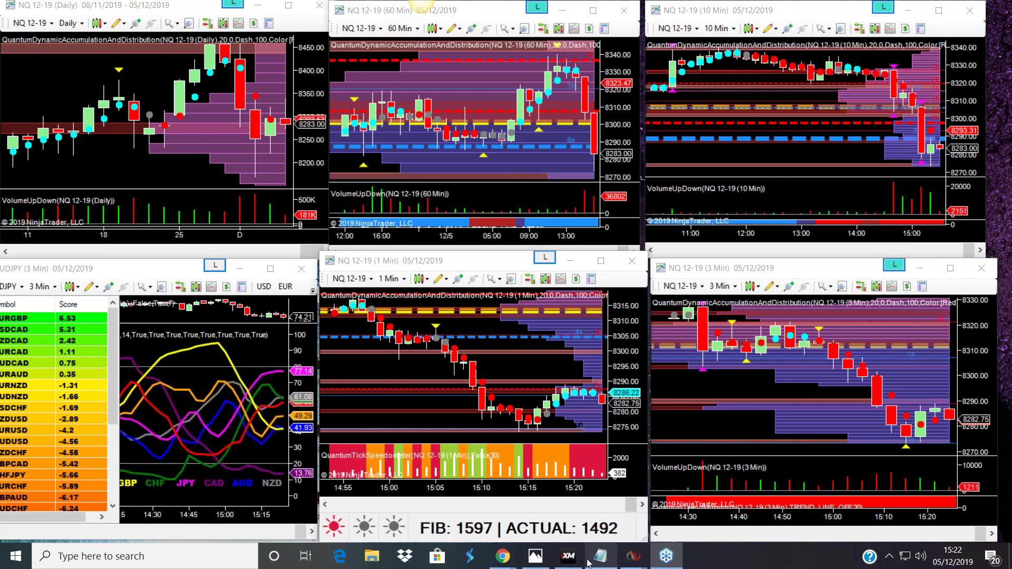
{"action": "left_click", "coordinate": [534, 557]}
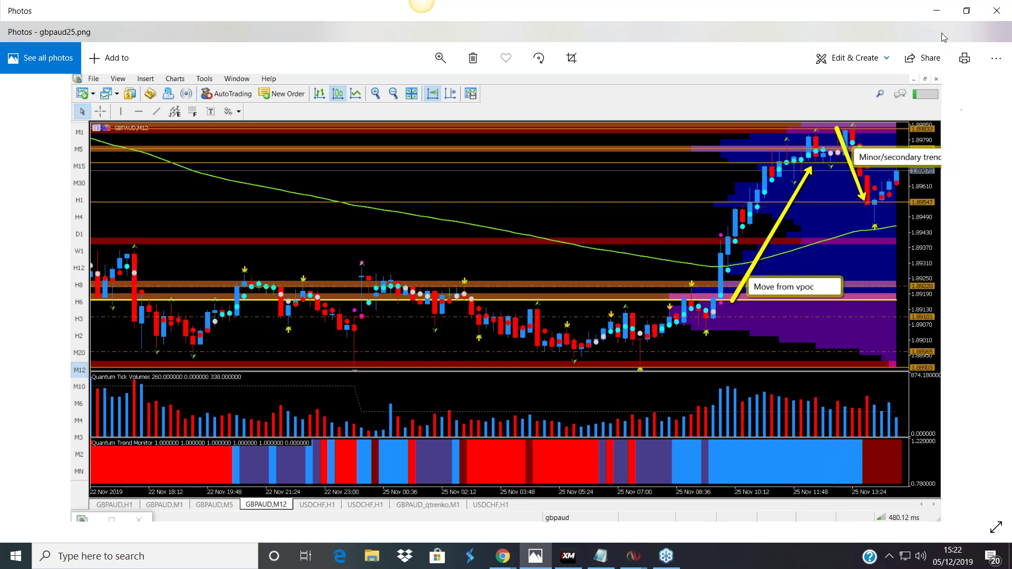
{"action": "left_click", "coordinate": [942, 14]}
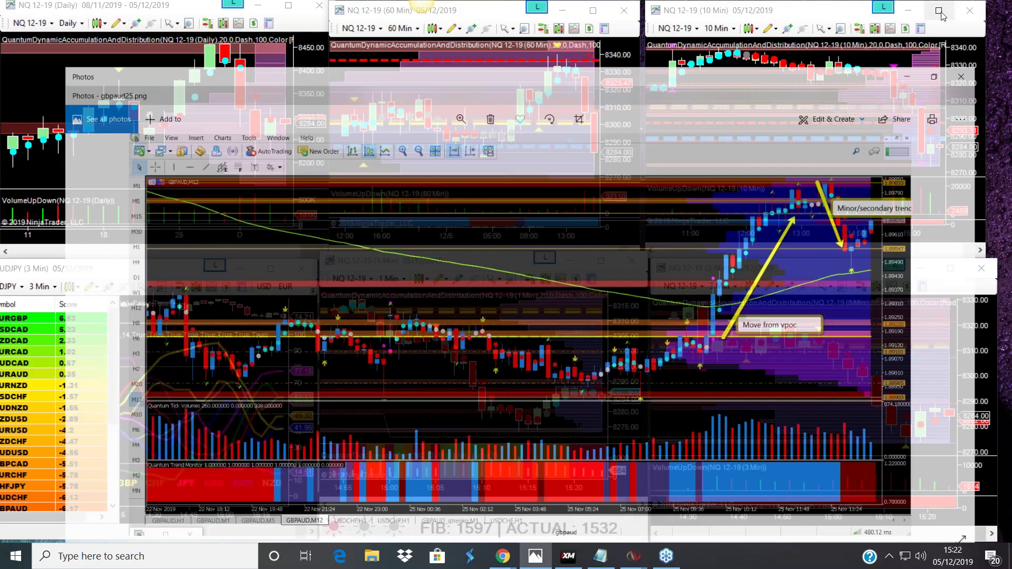
Step: Switch to the US day trading browser window and view the blog post "Volume signals the reversal in the USD/JPY" with its annotated chart
{"action": "mouse_move", "coordinate": [503, 556]}
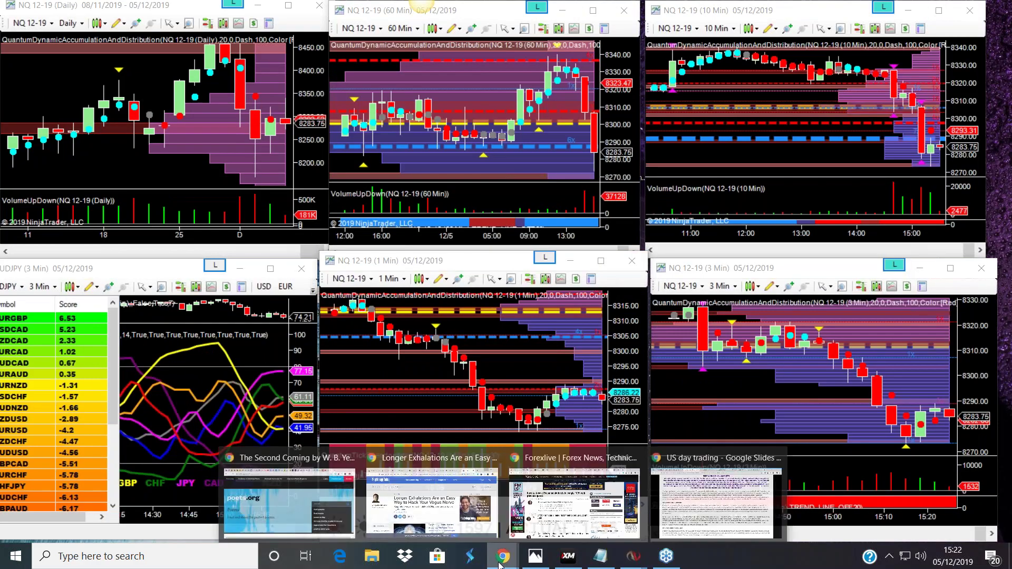
{"action": "mouse_move", "coordinate": [591, 501]}
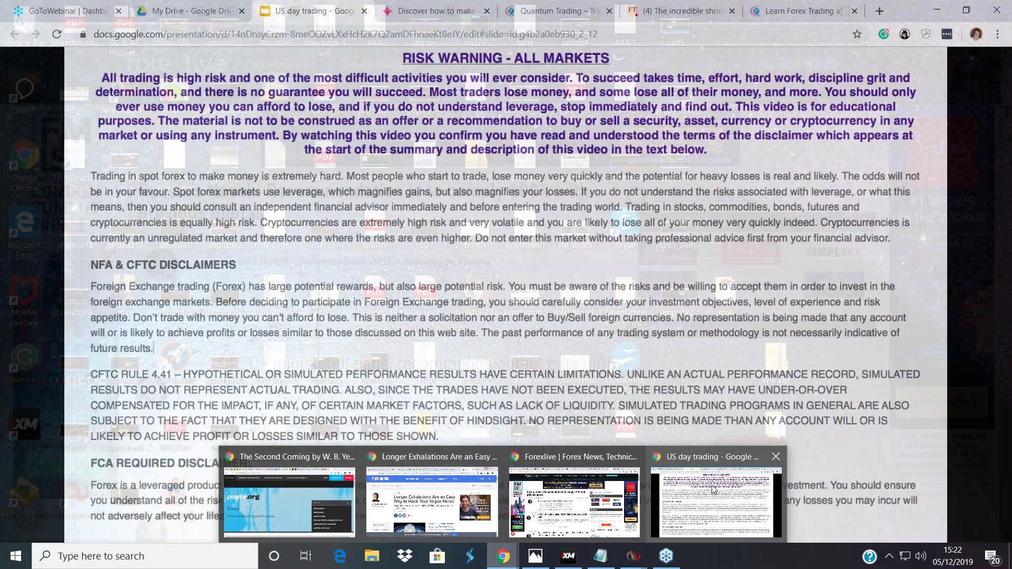
{"action": "left_click", "coordinate": [713, 489]}
{"action": "left_click", "coordinate": [437, 10]}
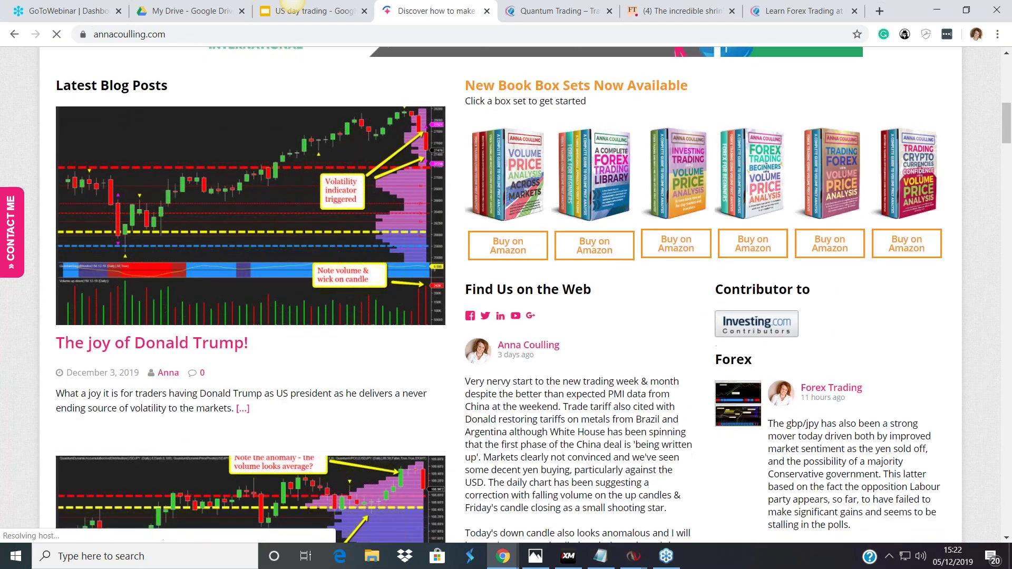
{"action": "scroll", "coordinate": [506, 295], "scroll_direction": "down", "scroll_amount": 4}
{"action": "scroll", "coordinate": [247, 245], "scroll_direction": "down", "scroll_amount": 2}
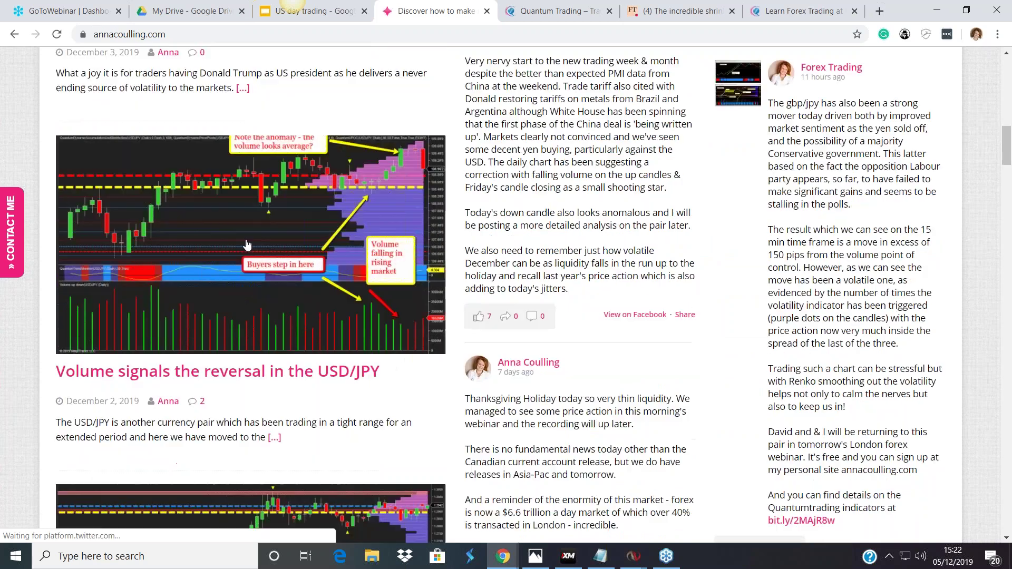
{"action": "left_click", "coordinate": [247, 245]}
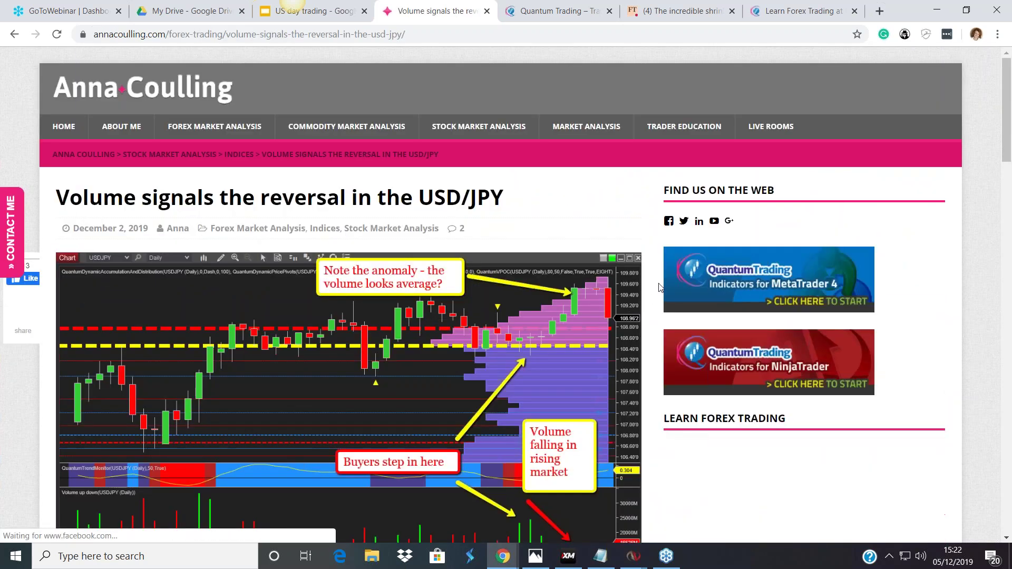
{"action": "scroll", "coordinate": [659, 288], "scroll_direction": "down", "scroll_amount": 3}
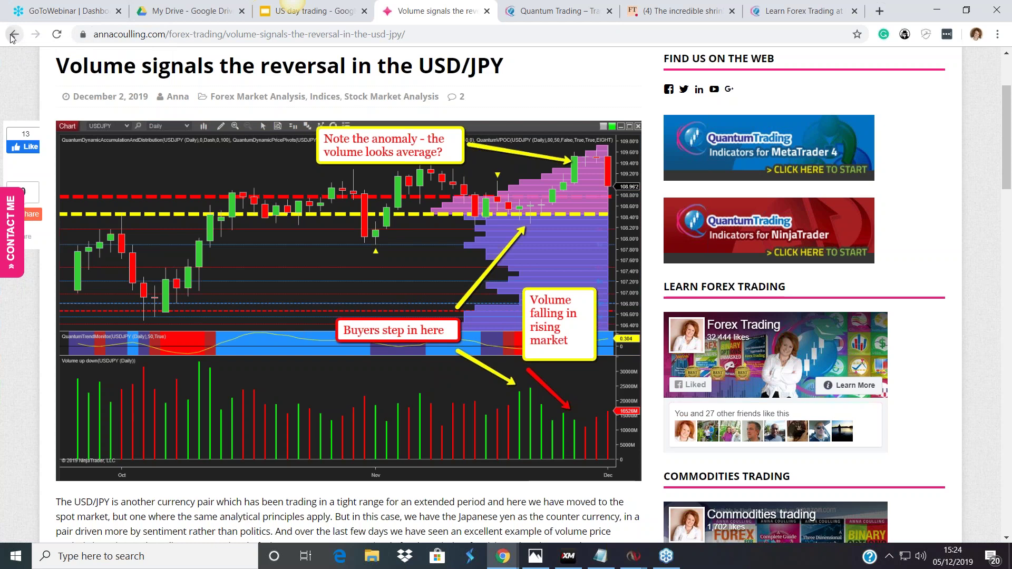
Step: Go back to the blog's home page and view "The joy of Donald Trump!" post's annotated chart, then minimize the browser
{"action": "left_click", "coordinate": [14, 35]}
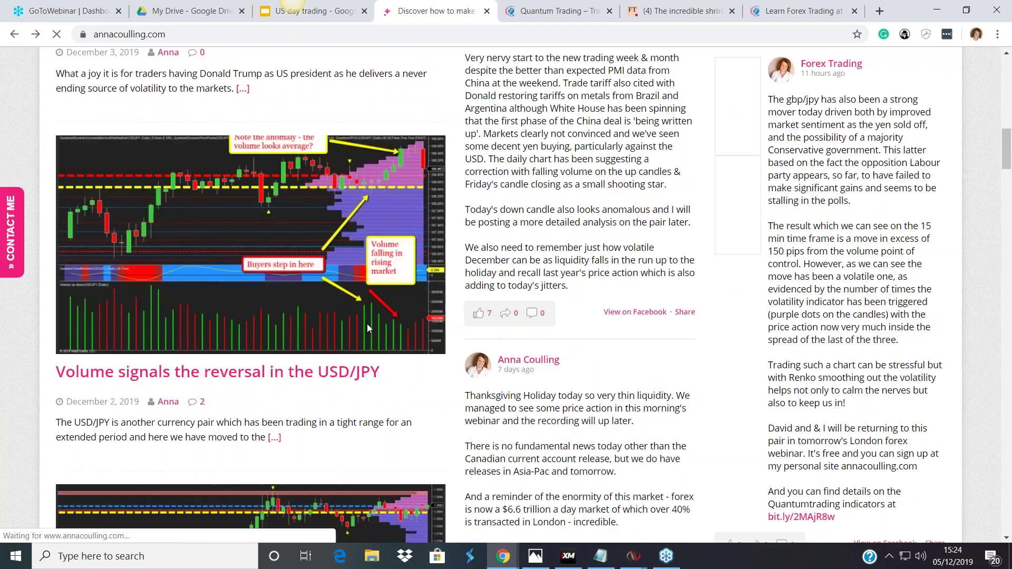
{"action": "scroll", "coordinate": [270, 180], "scroll_direction": "up", "scroll_amount": 3}
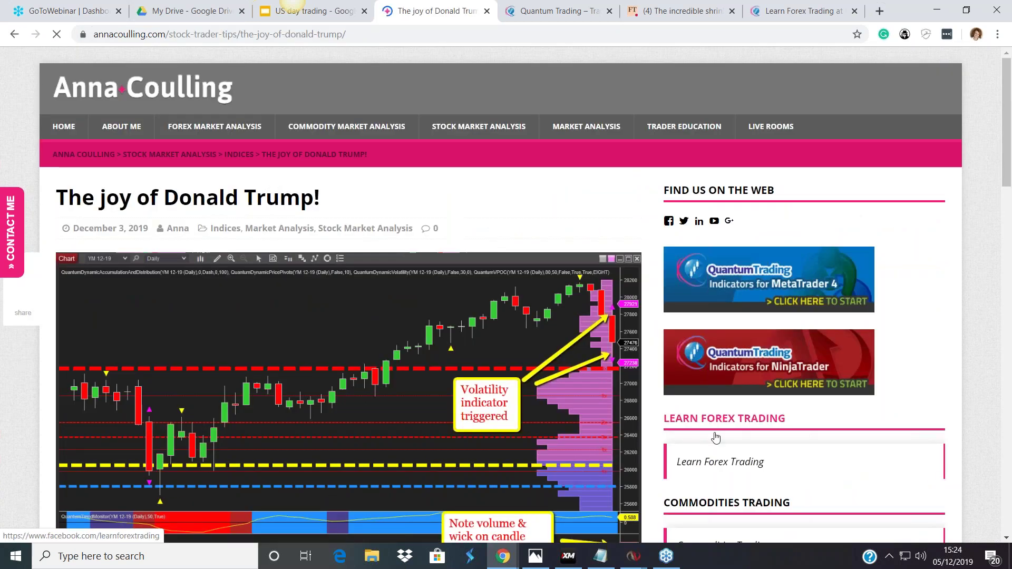
{"action": "scroll", "coordinate": [758, 439], "scroll_direction": "down", "scroll_amount": 1}
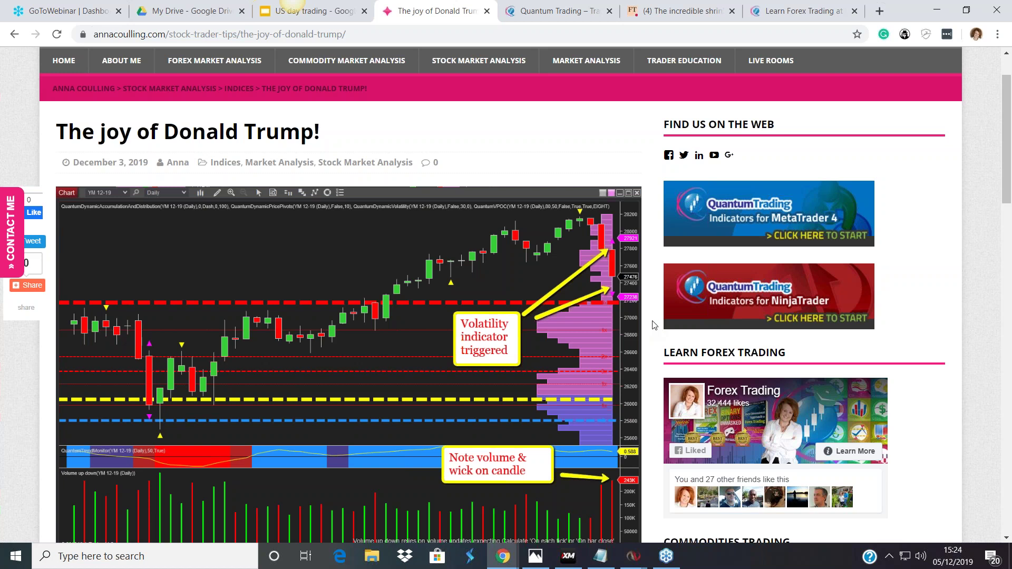
{"action": "scroll", "coordinate": [655, 326], "scroll_direction": "down", "scroll_amount": 1}
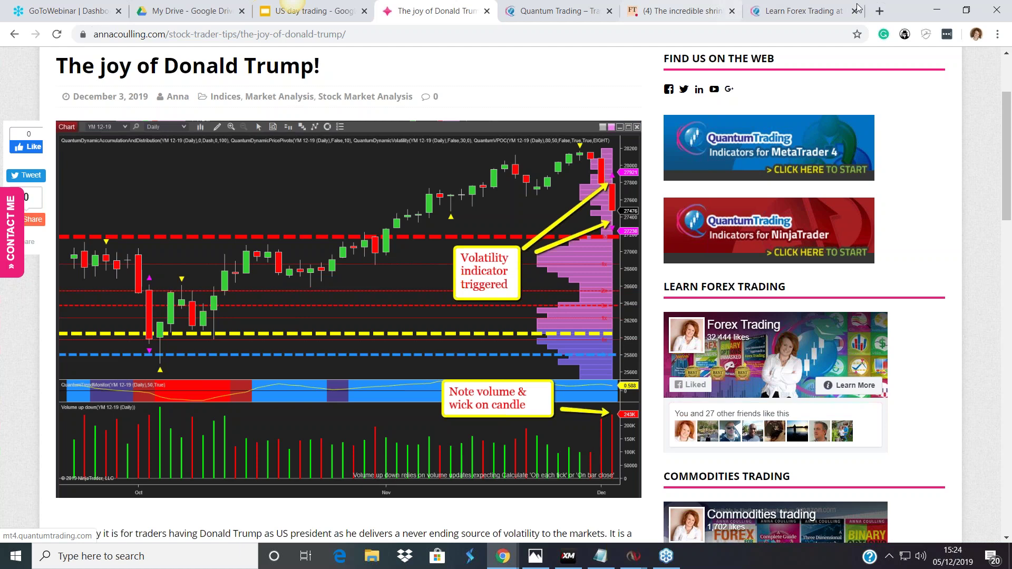
{"action": "left_click", "coordinate": [935, 11]}
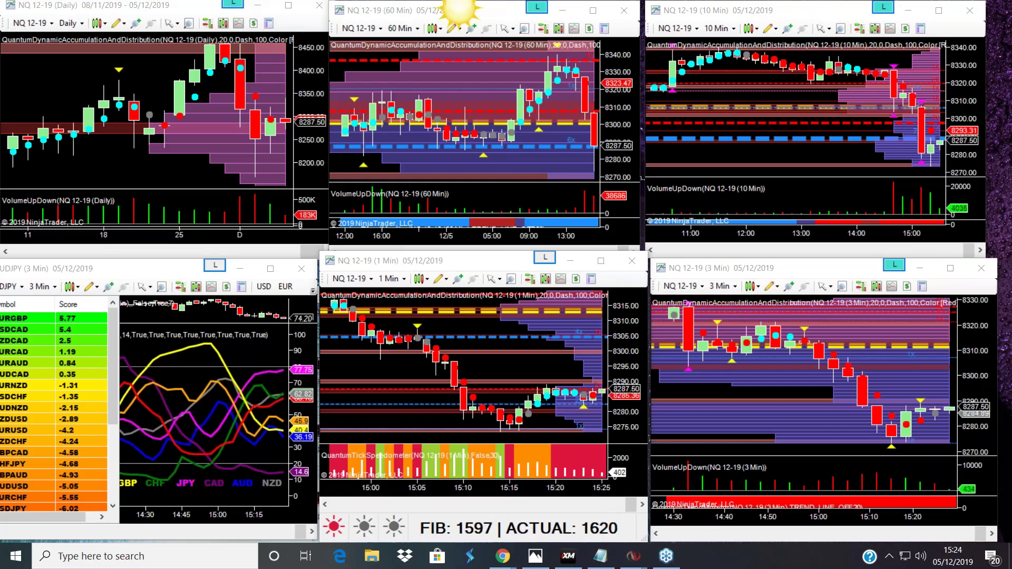
Step: Examine the NQ 12-19 Daily chart and the 10 Min chart at full screen, restoring each to its original size
{"action": "left_click", "coordinate": [288, 6]}
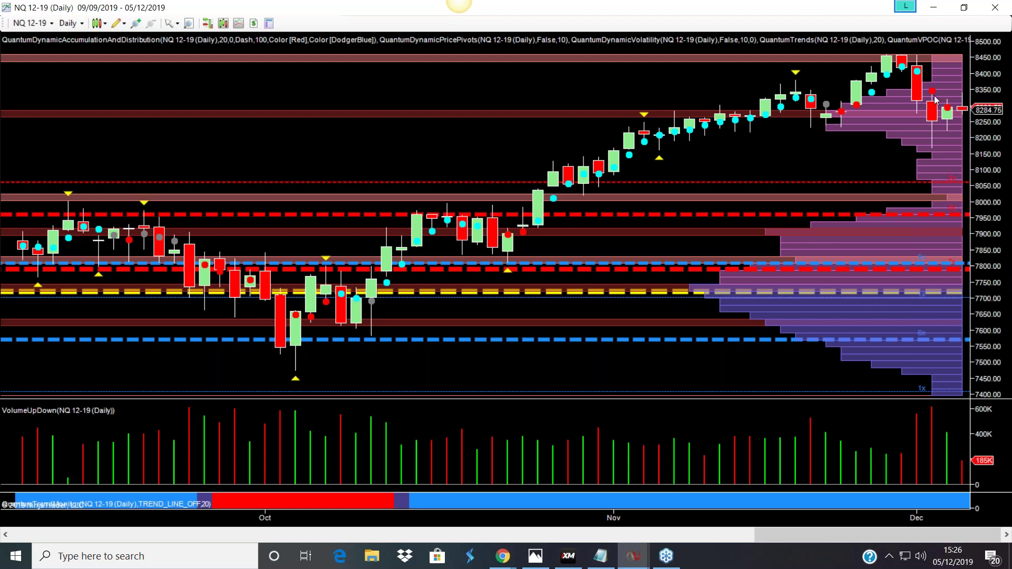
{"action": "left_click", "coordinate": [964, 9]}
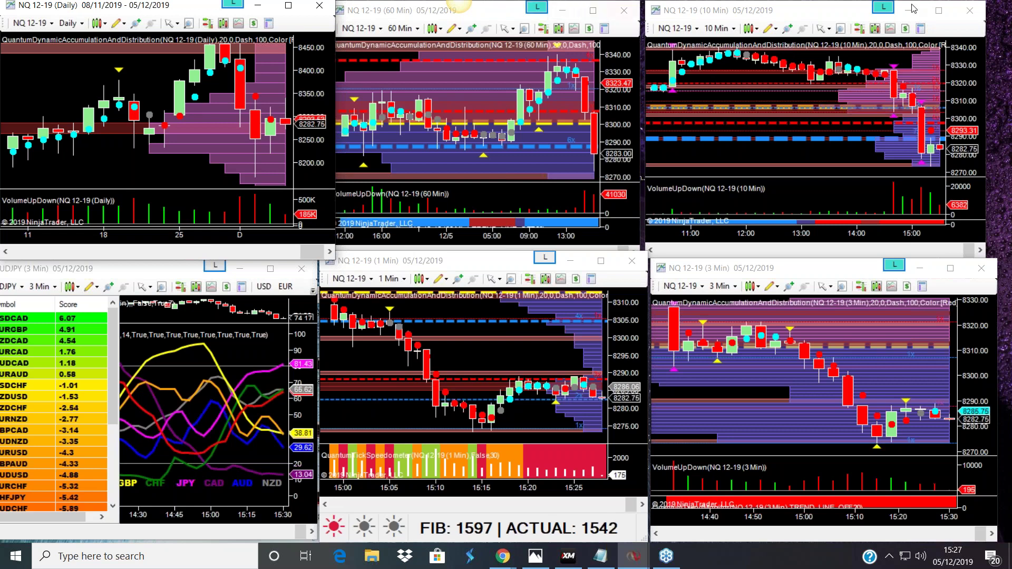
{"action": "left_click", "coordinate": [939, 10]}
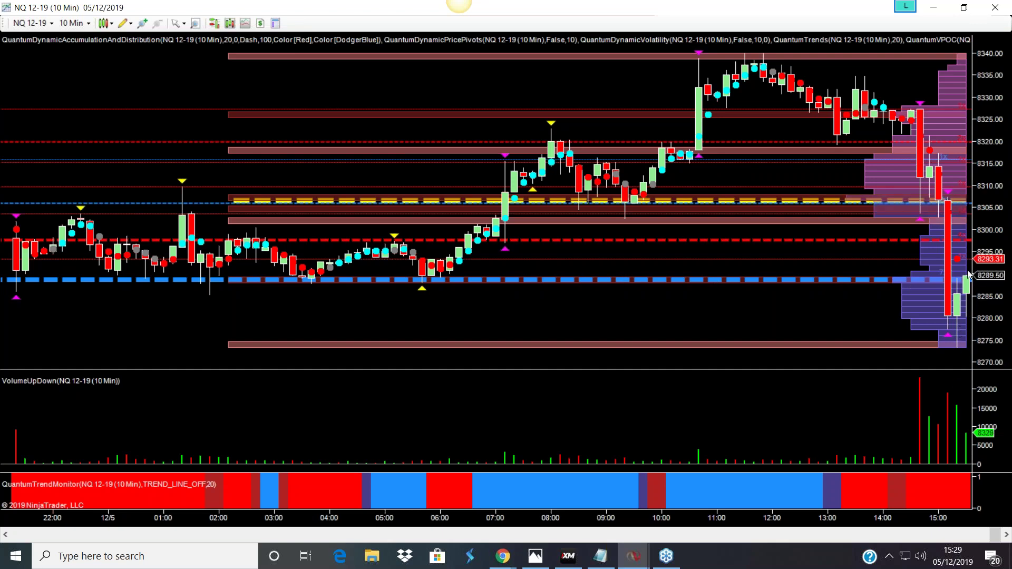
{"action": "left_click", "coordinate": [965, 8]}
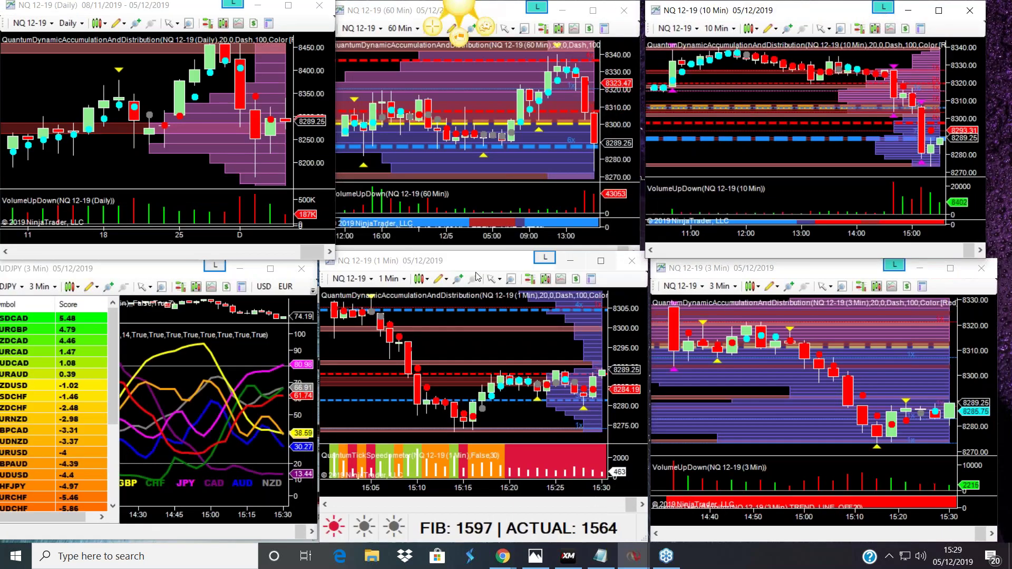
Step: Examine the NQ 12-19 1 Min chart at full screen, and restore it to its place among the other charts
{"action": "left_click", "coordinate": [601, 262]}
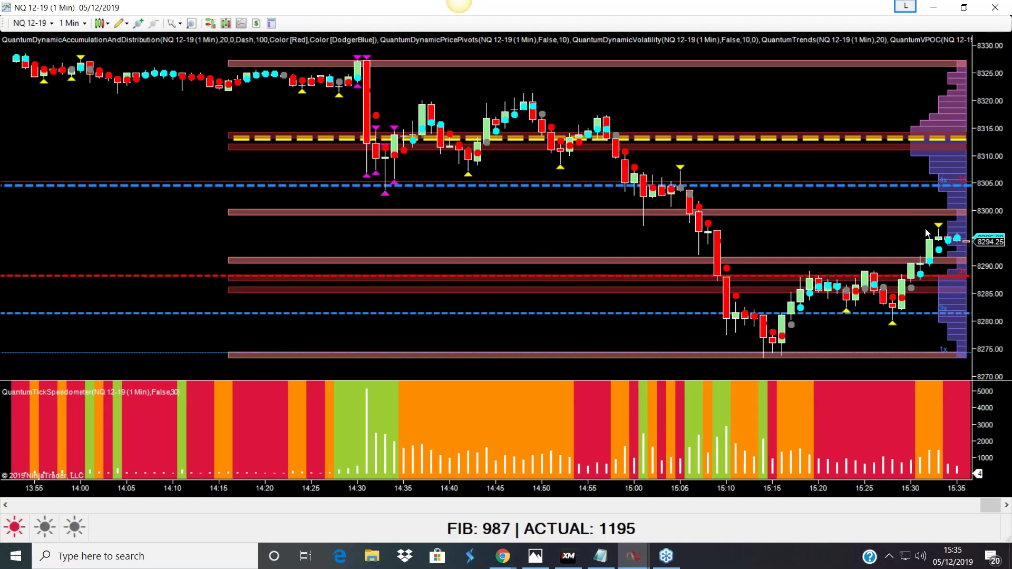
{"action": "left_click", "coordinate": [1001, 8]}
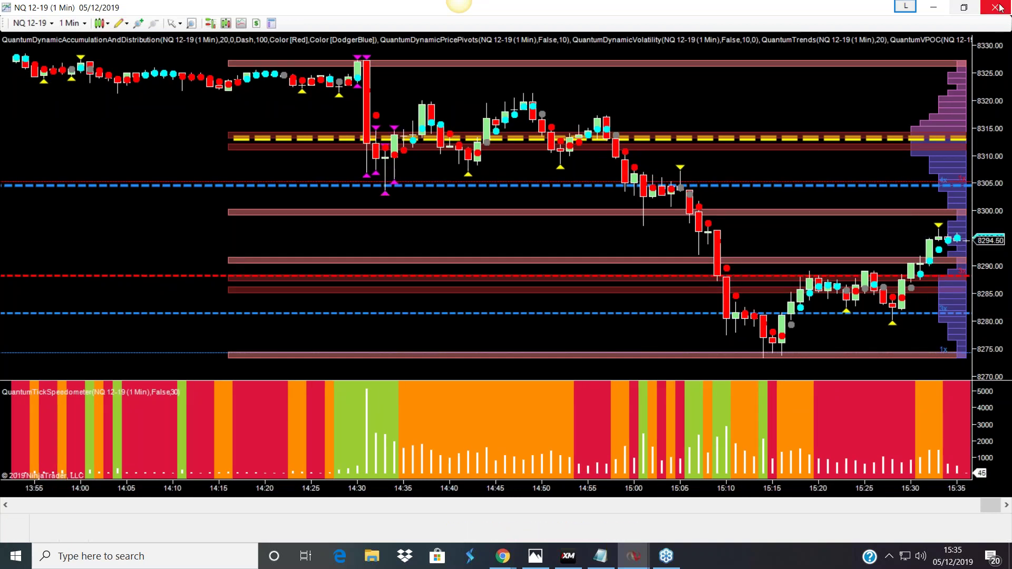
{"action": "left_click", "coordinate": [965, 7]}
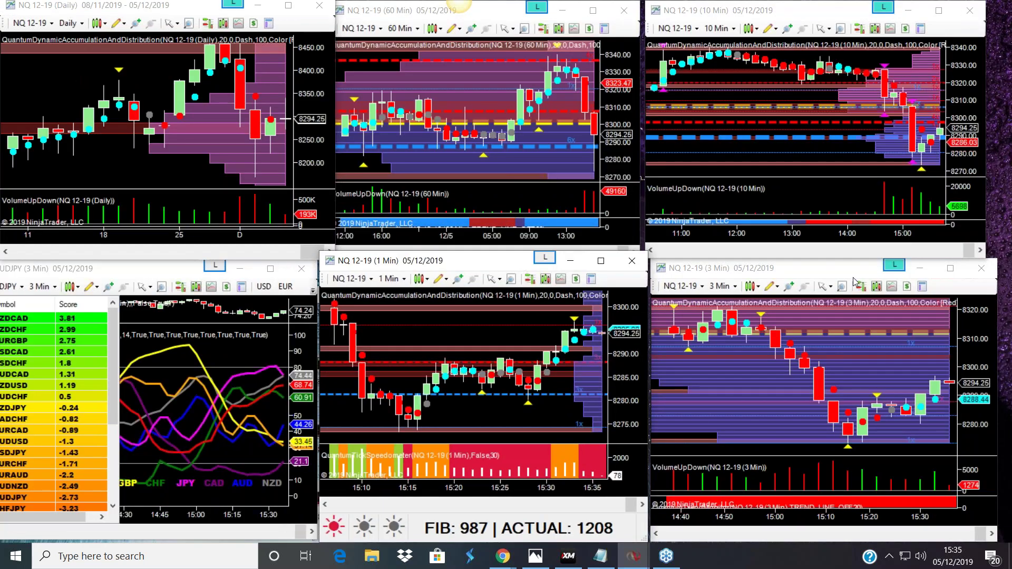
Step: Examine the NQ 12-19 3 Min chart at full screen followed by the 10 Min chart, restoring each window
{"action": "left_click", "coordinate": [952, 268]}
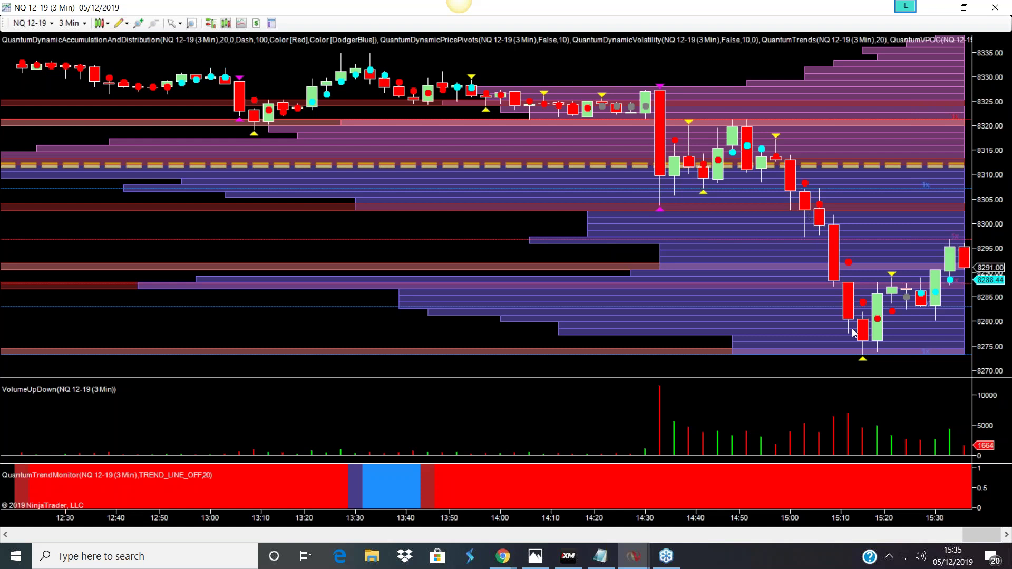
{"action": "left_click", "coordinate": [969, 10]}
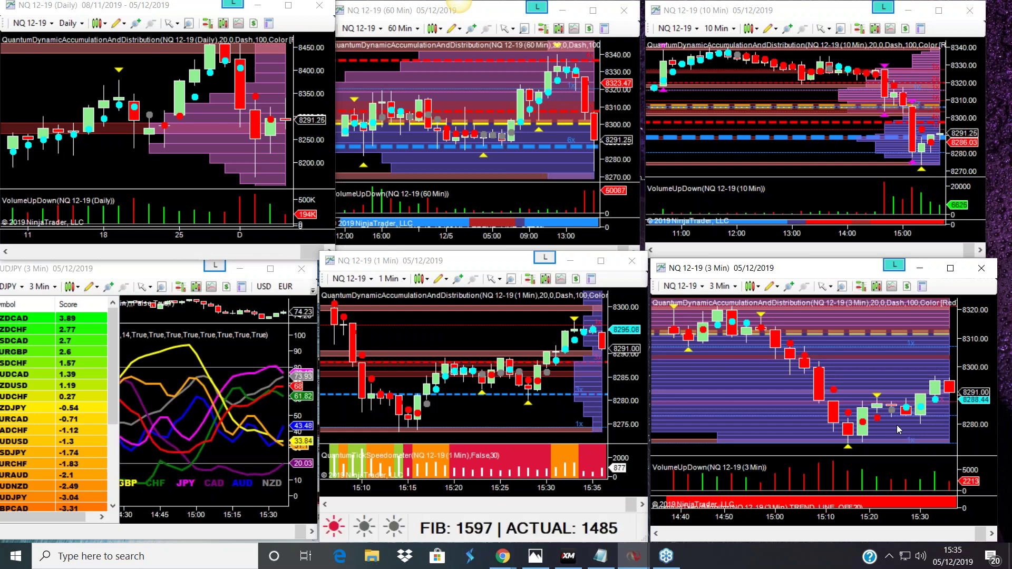
{"action": "left_click", "coordinate": [939, 10]}
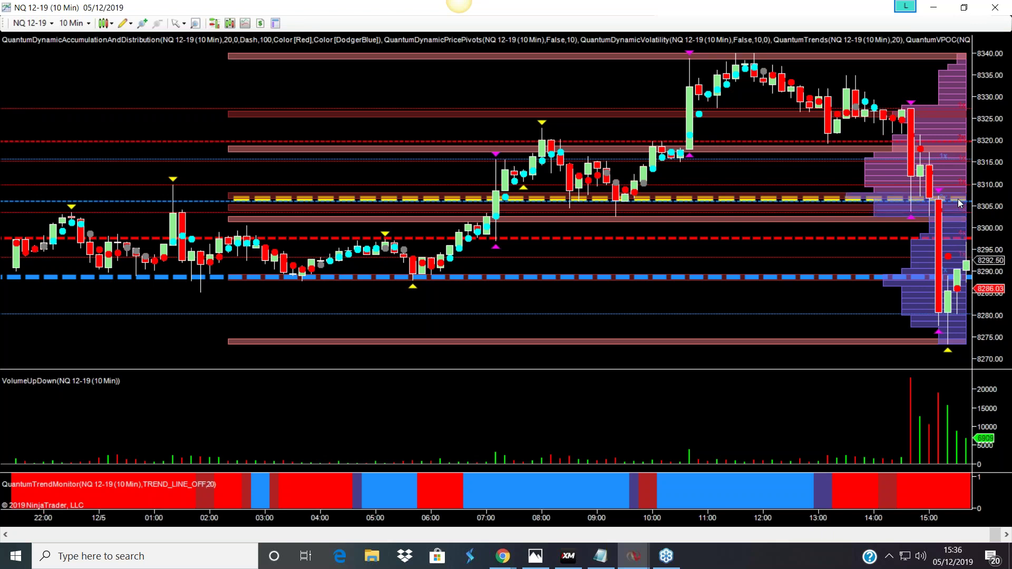
{"action": "left_click", "coordinate": [964, 7]}
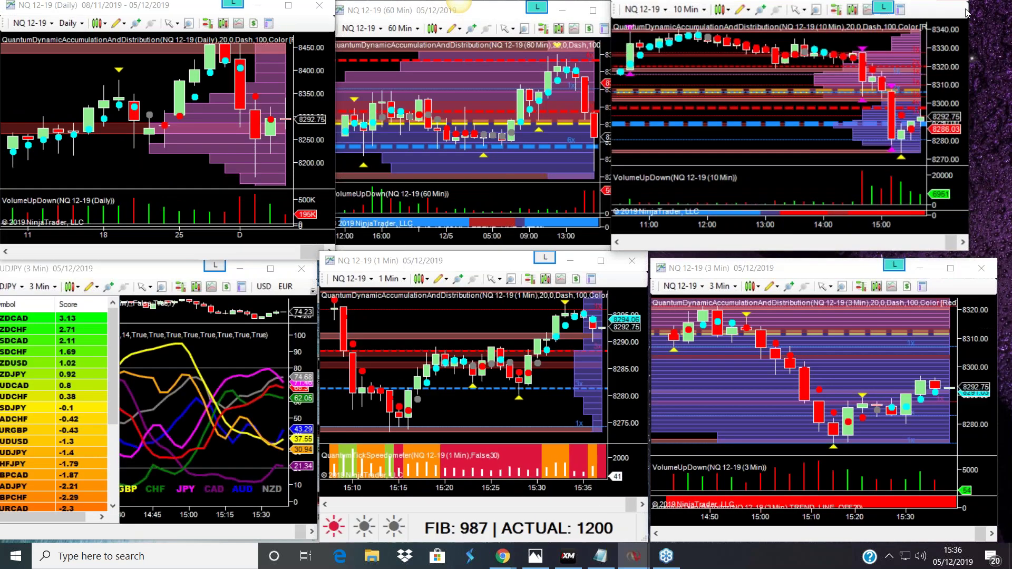
Step: Examine the $AUDJPY 3 Min currency strength chart at full screen, clear the mail notification covering it, and restore the window
{"action": "left_click", "coordinate": [271, 268]}
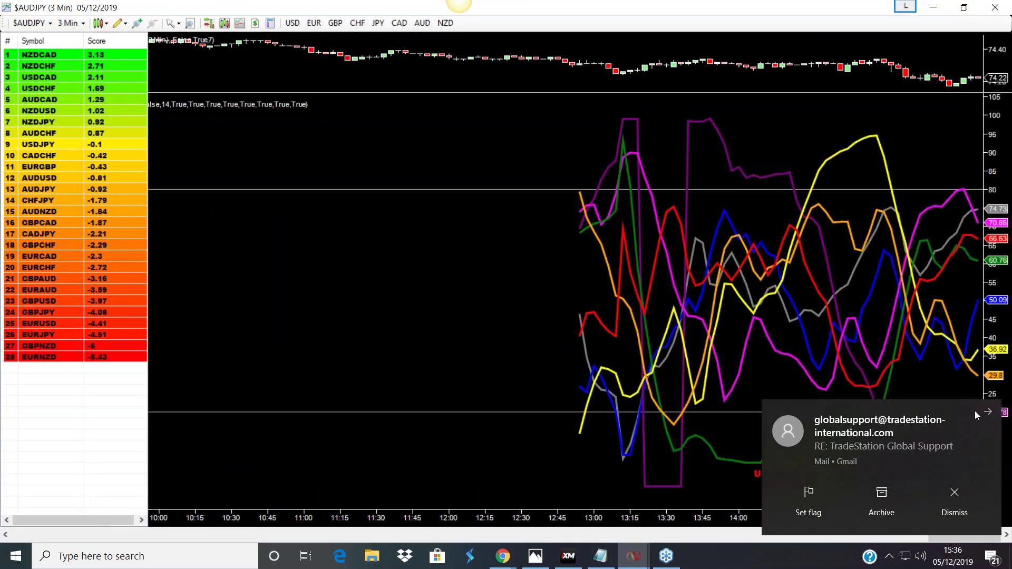
{"action": "left_click", "coordinate": [985, 412]}
{"action": "mouse_move", "coordinate": [948, 412]}
{"action": "left_click", "coordinate": [983, 400]}
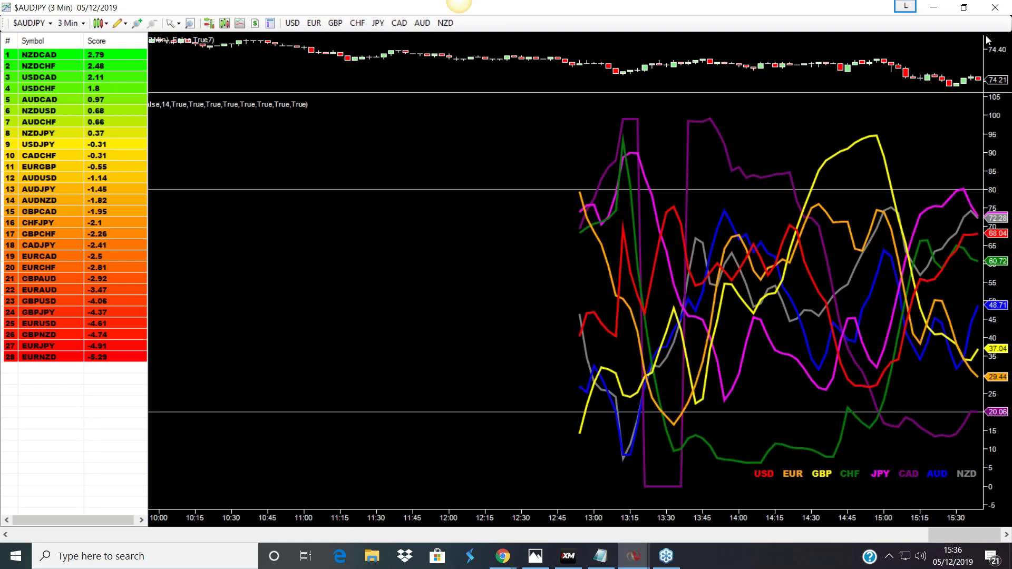
{"action": "left_click", "coordinate": [965, 9]}
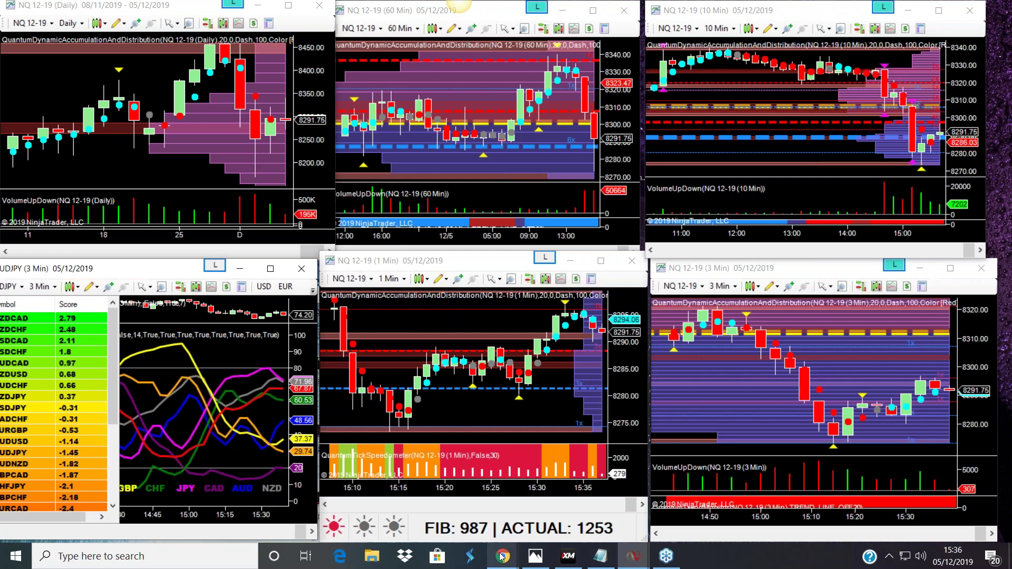
Step: Check the Forexlive news and the CBOE Volatility Index (VIX) page on Investing.com, then minimize the browser
{"action": "mouse_move", "coordinate": [502, 557]}
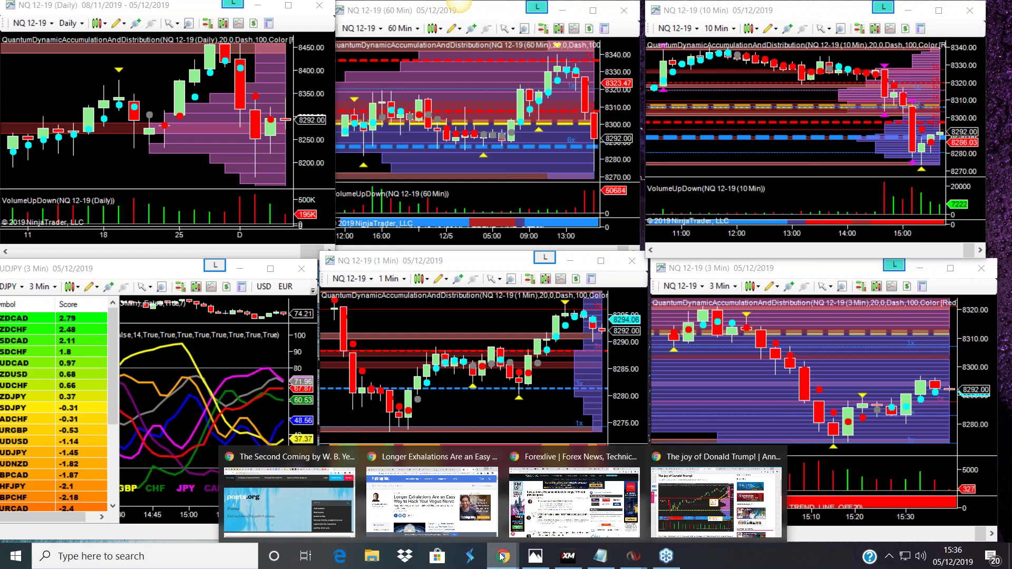
{"action": "mouse_move", "coordinate": [687, 508]}
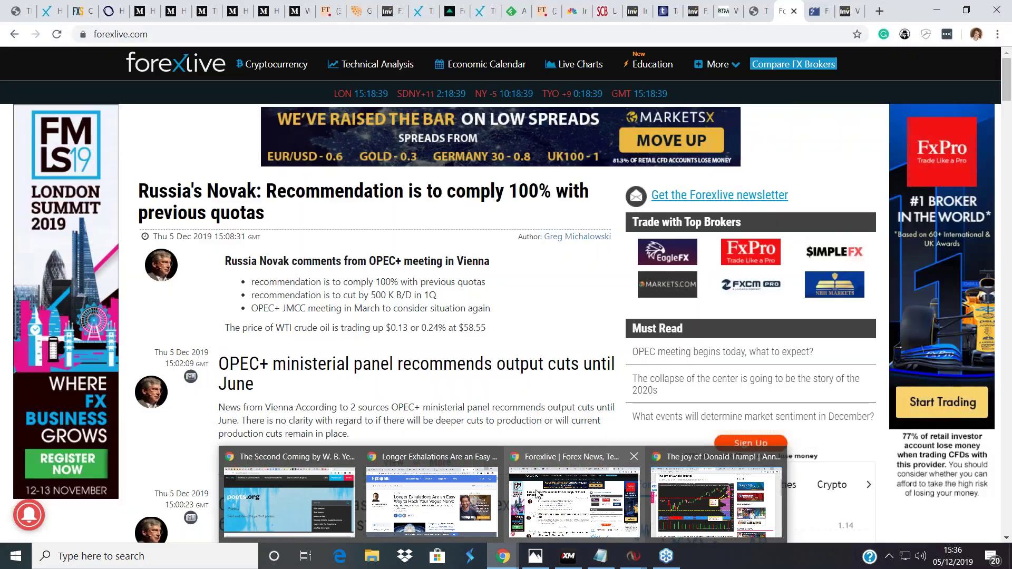
{"action": "left_click", "coordinate": [574, 501]}
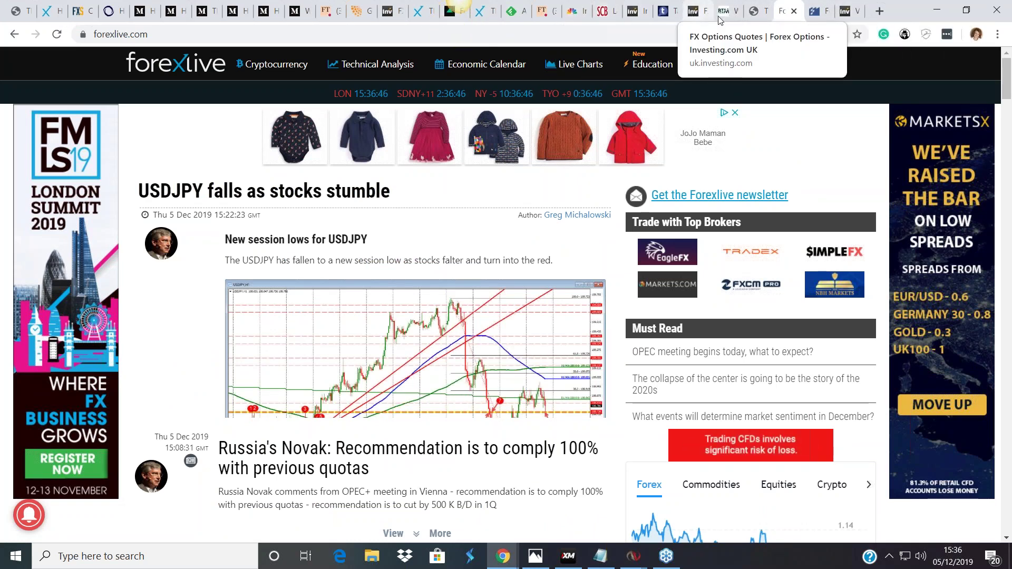
{"action": "left_click", "coordinate": [843, 18]}
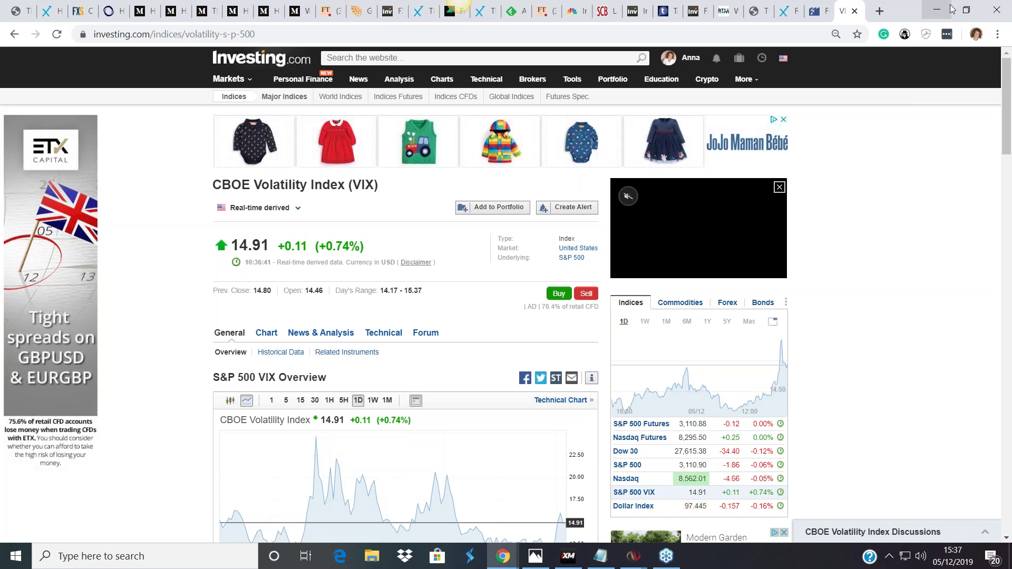
{"action": "left_click", "coordinate": [935, 10]}
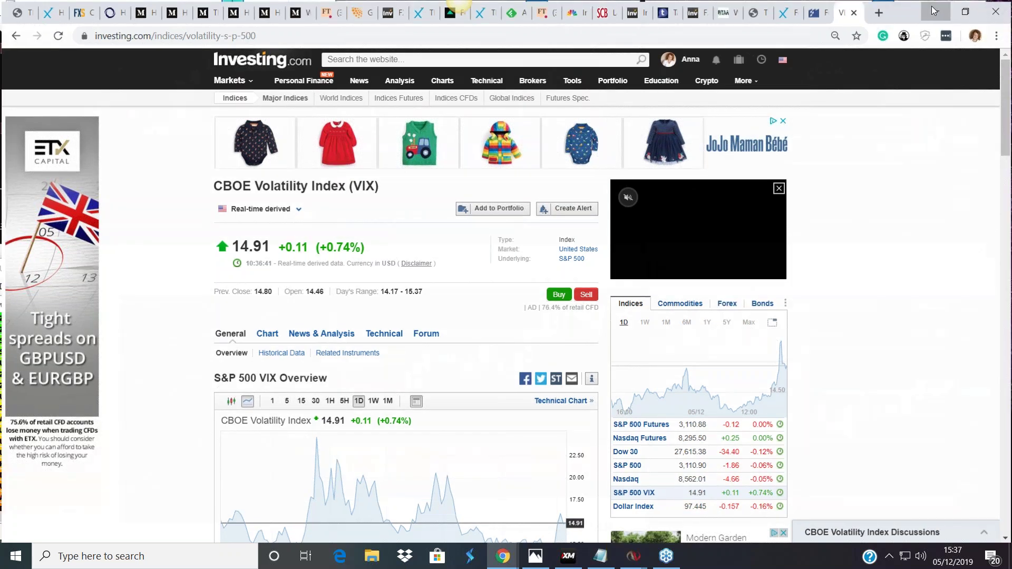
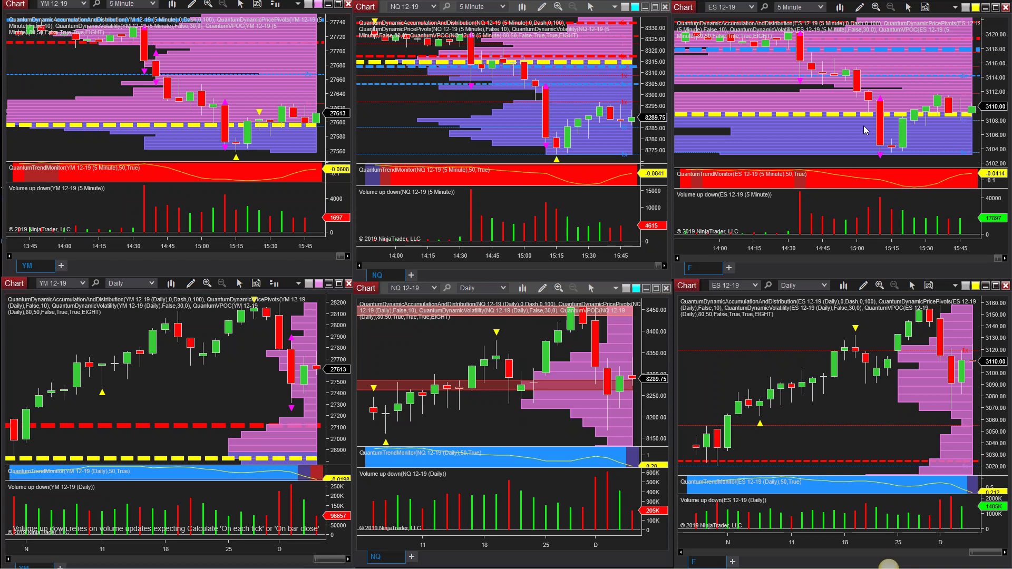
{"action": "mouse_move", "coordinate": [240, 557]}
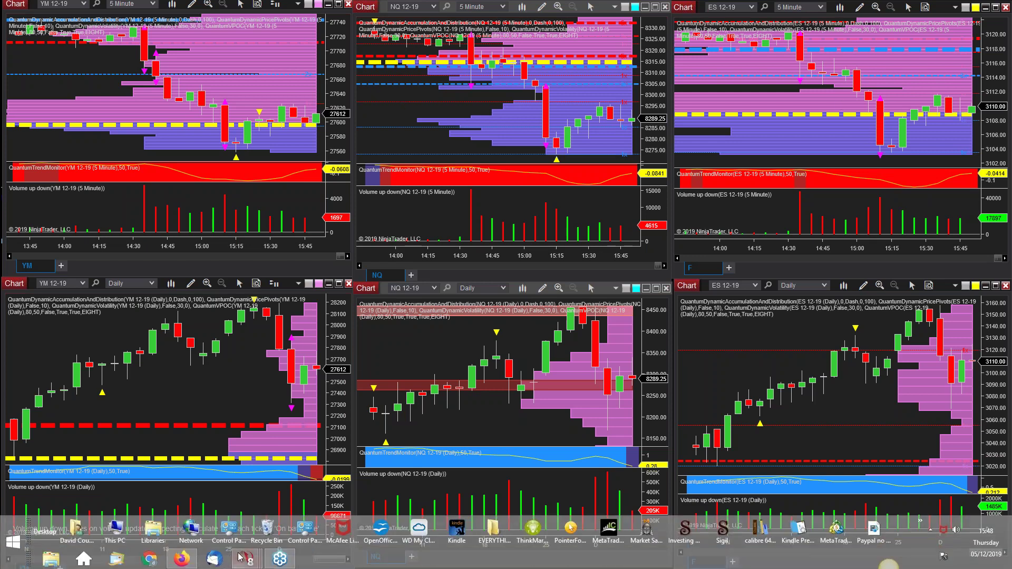
Step: Bring up the Control Center, open the Multiple time charts workspace, and minimize the Control Center to uncover the ES 12-19 charts
{"action": "left_click", "coordinate": [63, 501]}
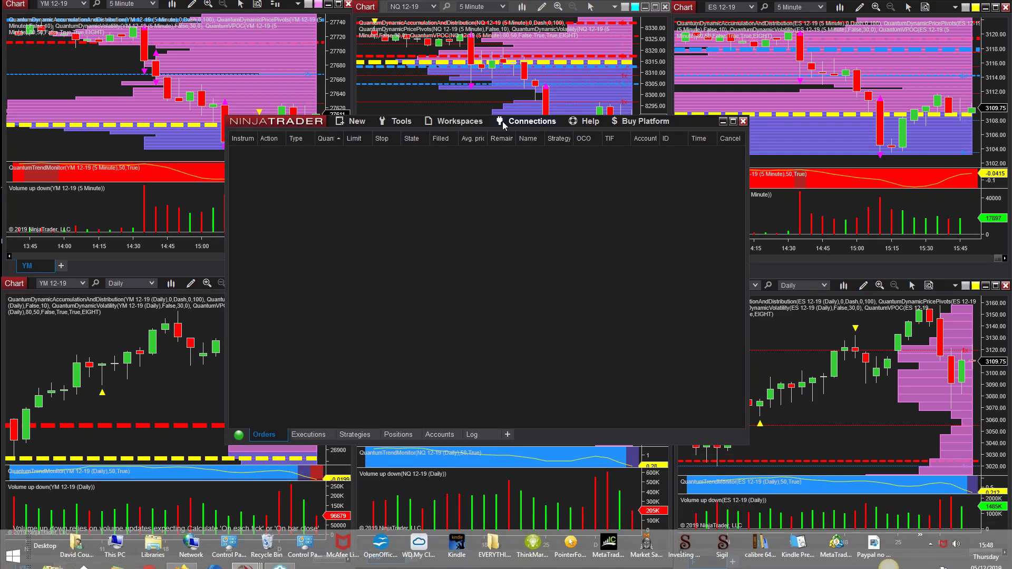
{"action": "left_click", "coordinate": [456, 121]}
{"action": "left_click", "coordinate": [466, 224]}
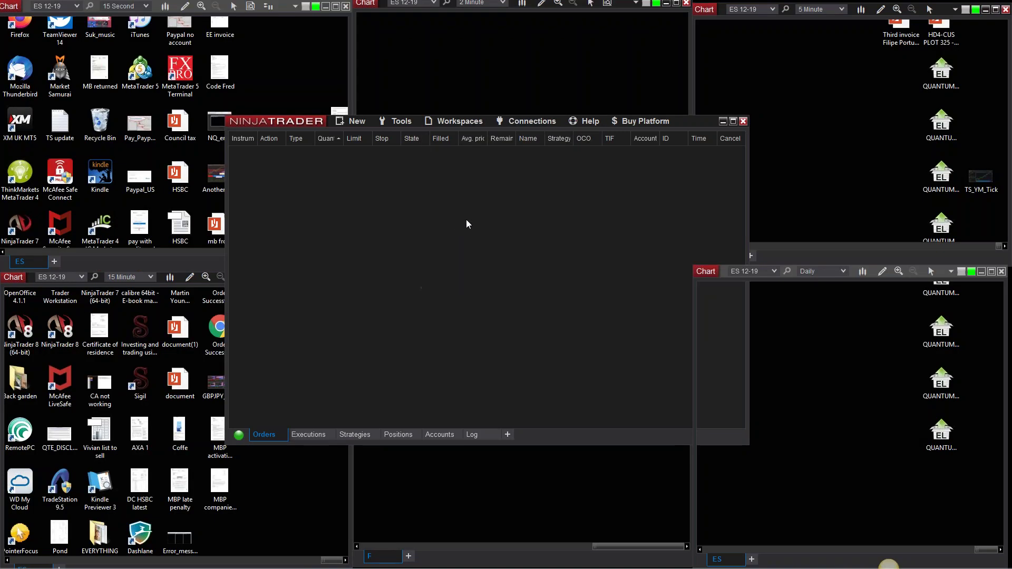
{"action": "left_click", "coordinate": [723, 122]}
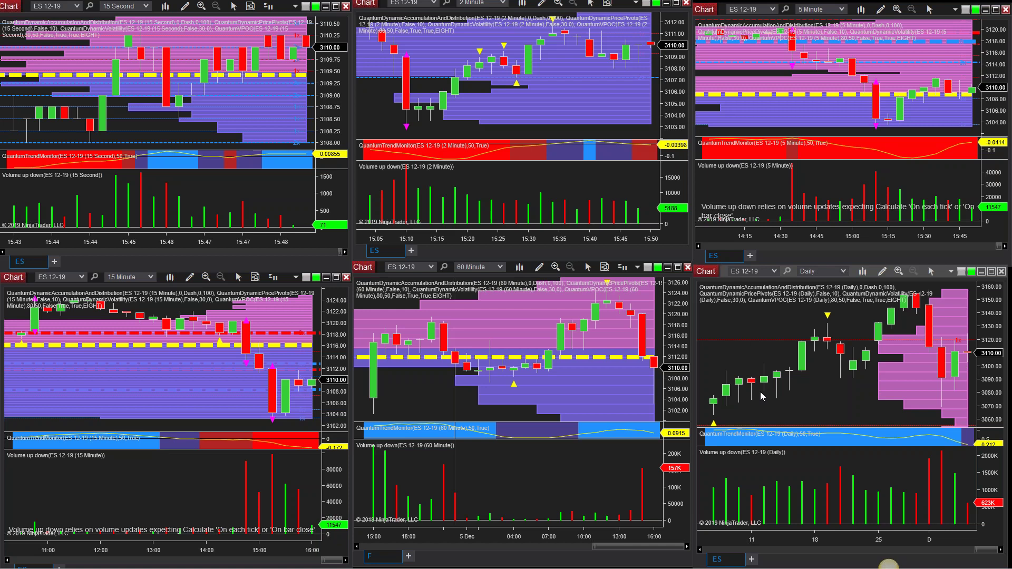
Step: Examine the ES 12-19 15 Minute chart at full screen followed by the 60 Minute chart, restoring each window
{"action": "left_click", "coordinate": [337, 277]}
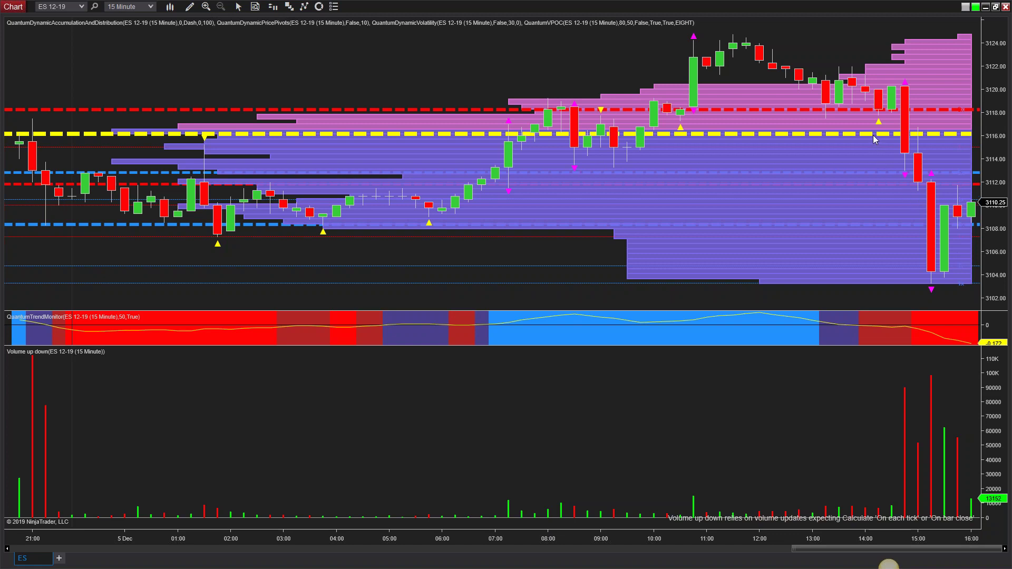
{"action": "left_click", "coordinate": [996, 7]}
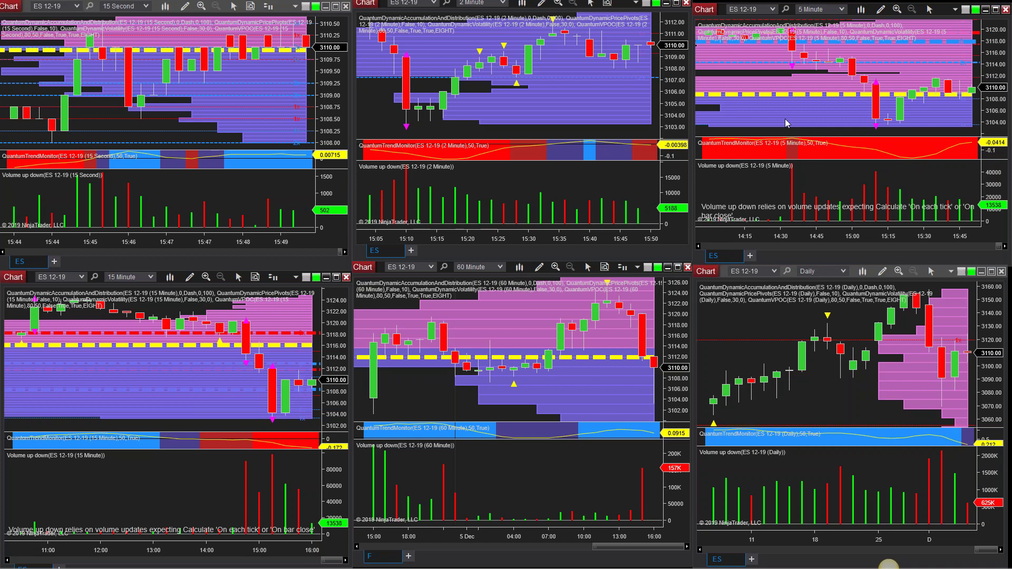
{"action": "left_click", "coordinate": [678, 267]}
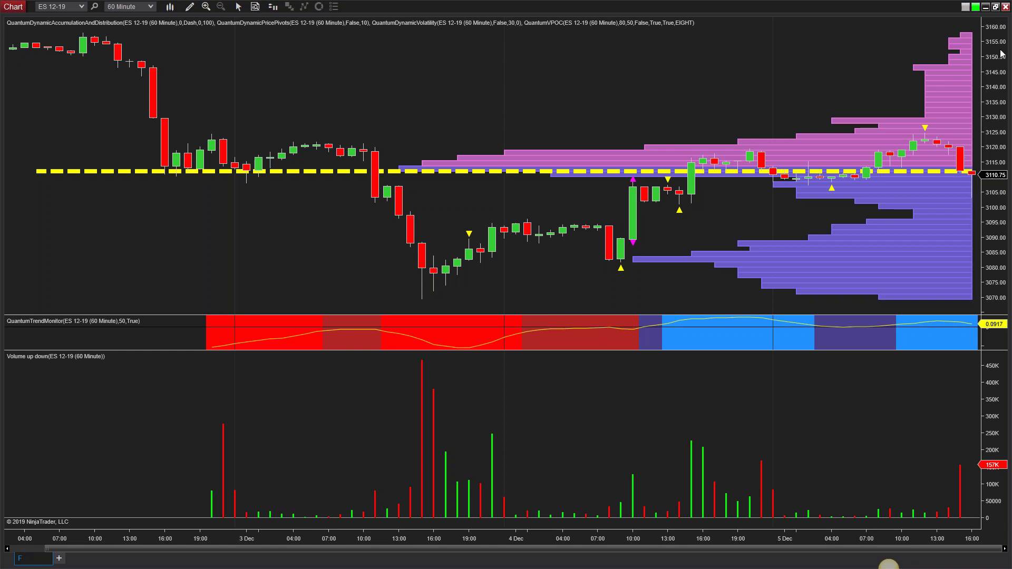
{"action": "left_click", "coordinate": [996, 6]}
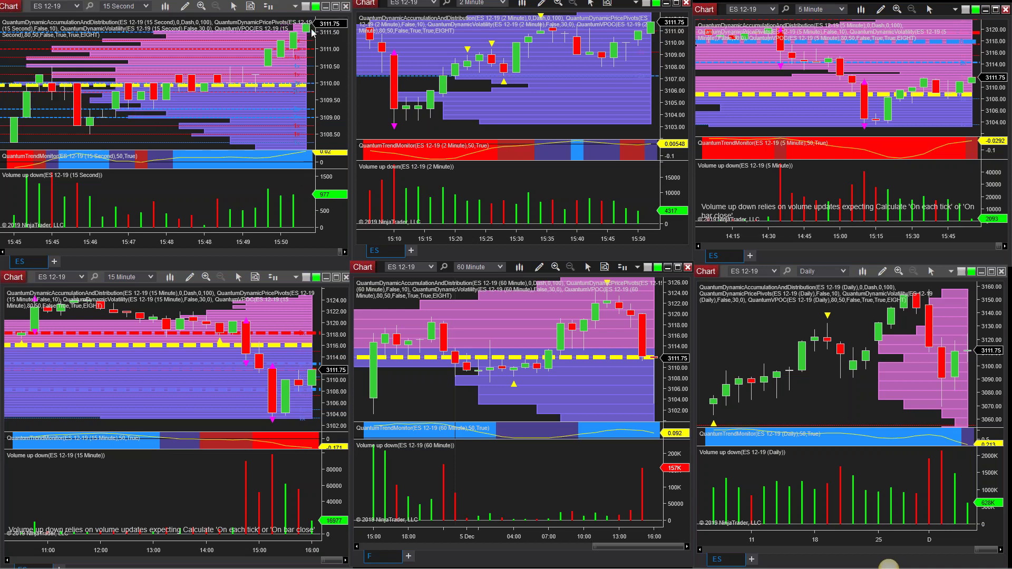
Step: Examine the ES 12-19 15 Second chart and the 2 Minute chart at full screen in turn, restoring each window
{"action": "left_click", "coordinate": [336, 6]}
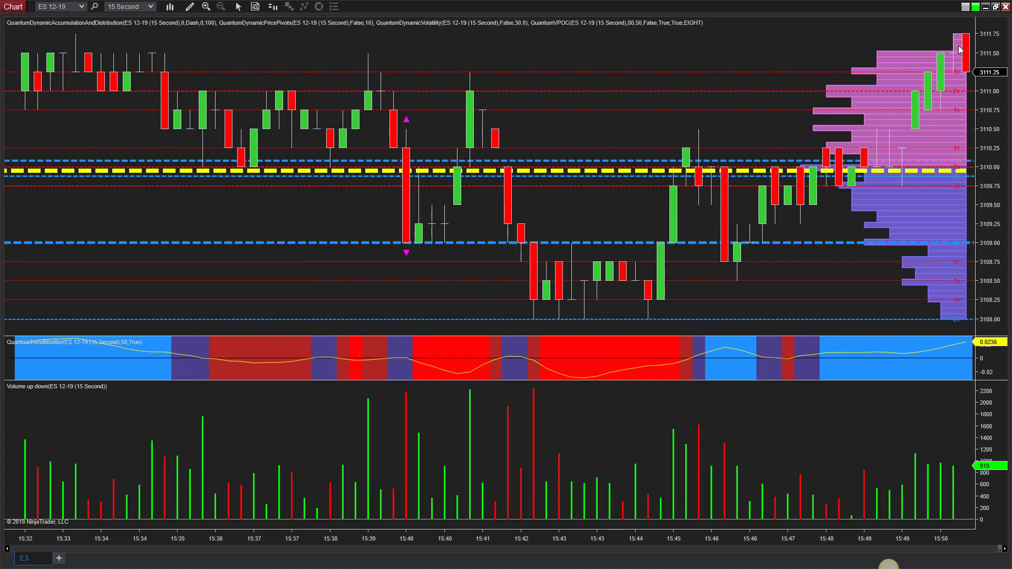
{"action": "left_click", "coordinate": [997, 6]}
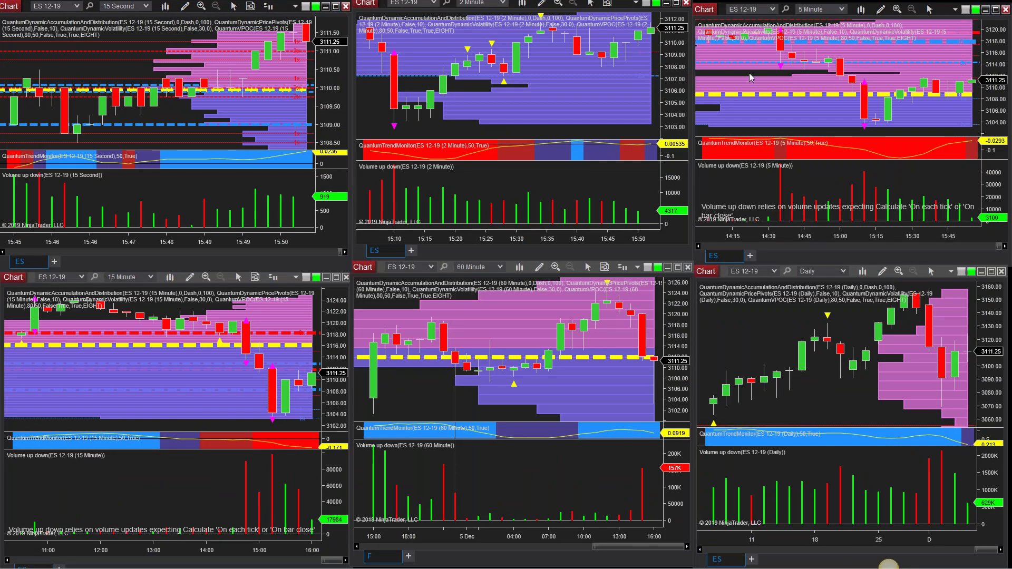
{"action": "left_click", "coordinate": [676, 3]}
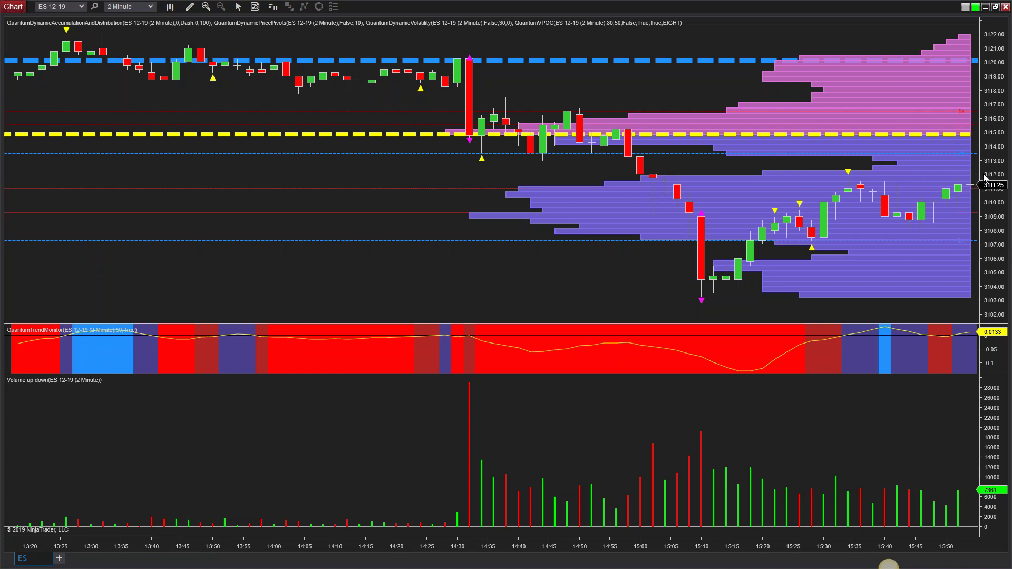
{"action": "left_click", "coordinate": [996, 7]}
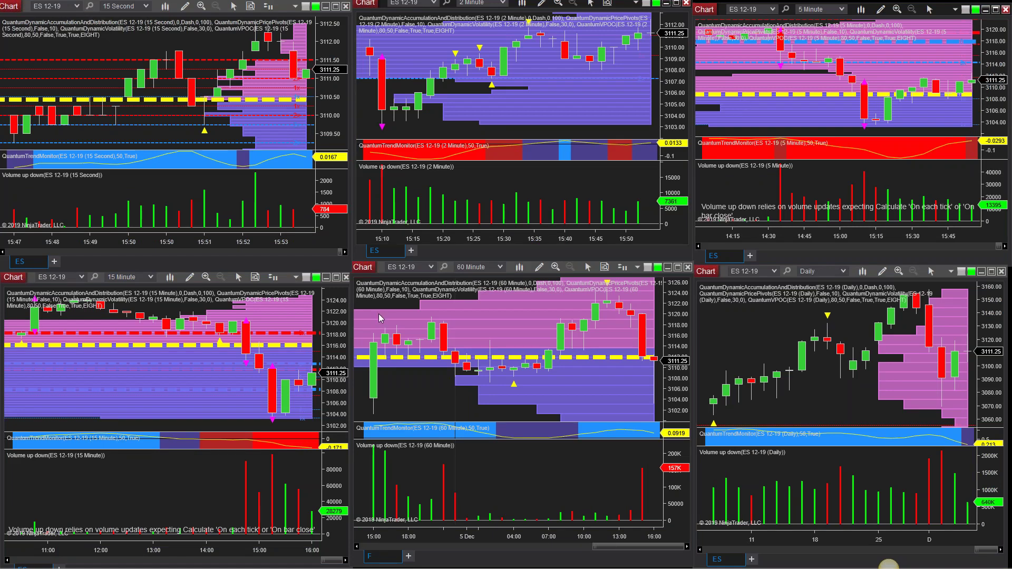
Step: Open the USDX JPYX GBPX USDX workspace and minimize the Control Center to examine the currency index charts
{"action": "mouse_move", "coordinate": [329, 557]}
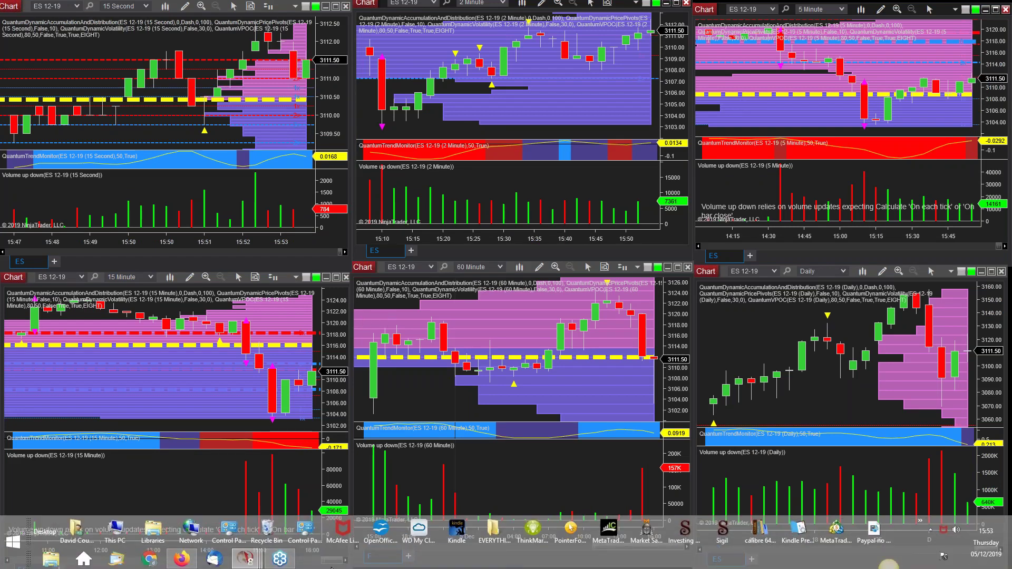
{"action": "mouse_move", "coordinate": [244, 558]}
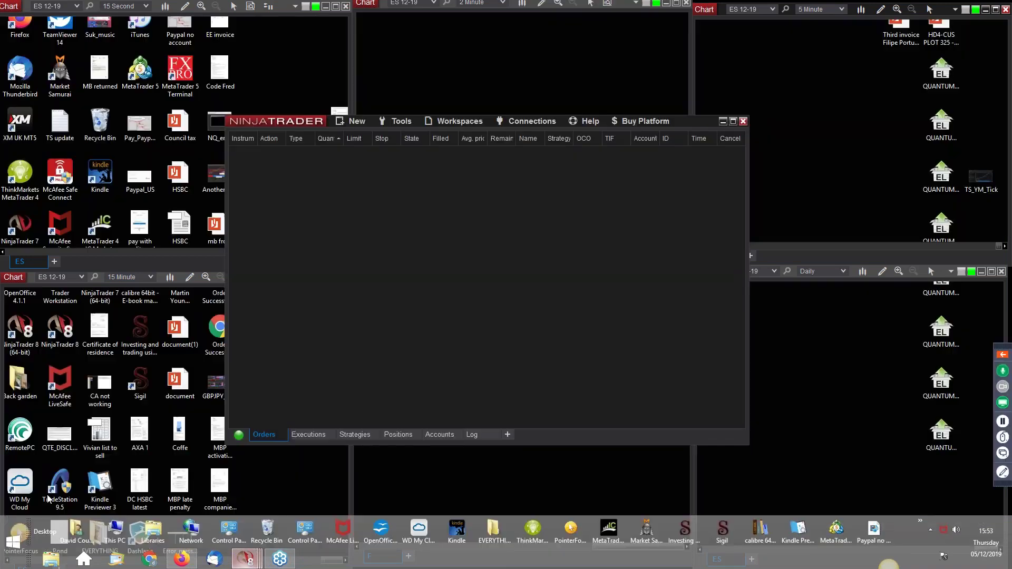
{"action": "left_click", "coordinate": [68, 507]}
{"action": "left_click", "coordinate": [455, 122]}
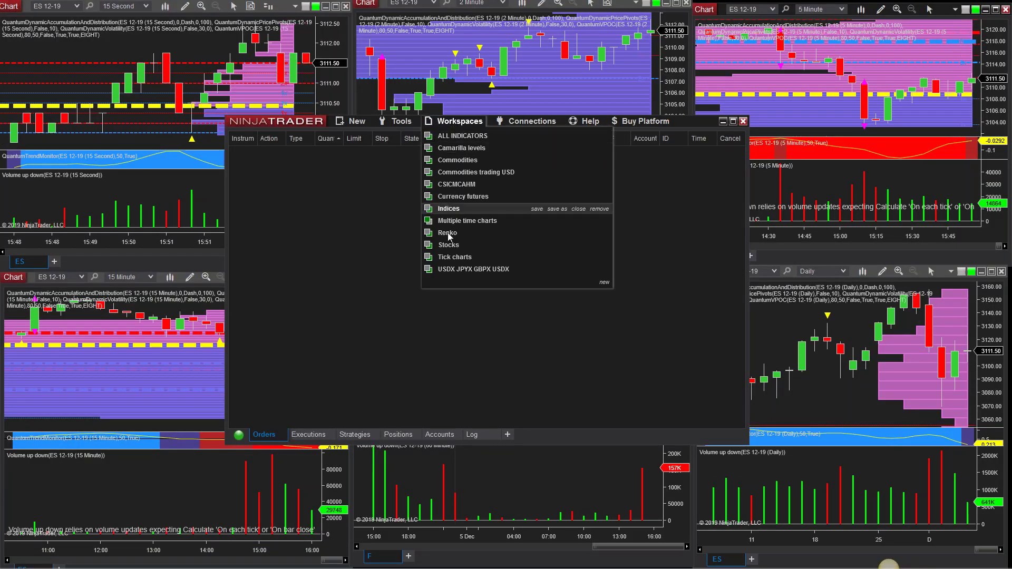
{"action": "left_click", "coordinate": [447, 270]}
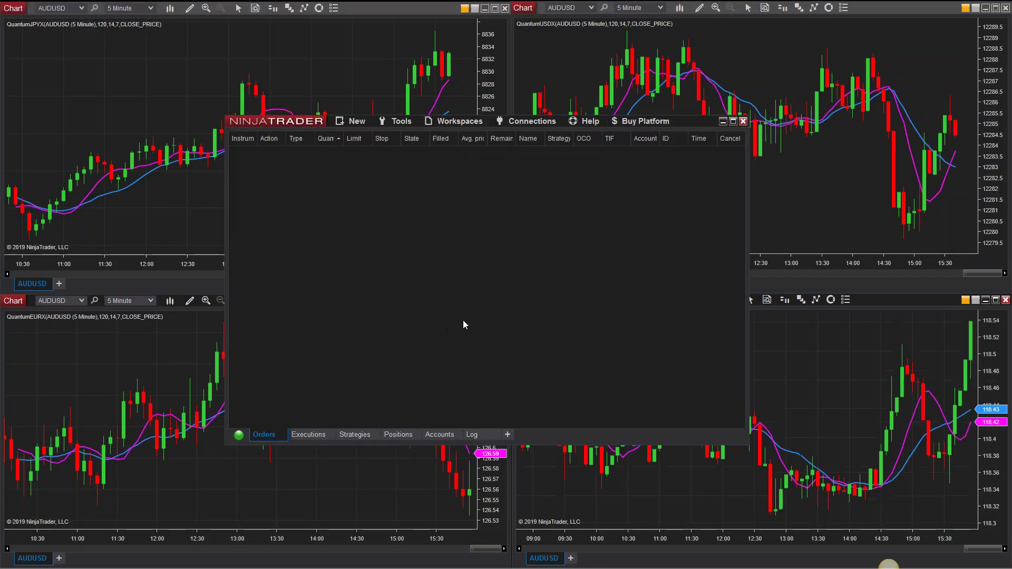
{"action": "left_click", "coordinate": [723, 121]}
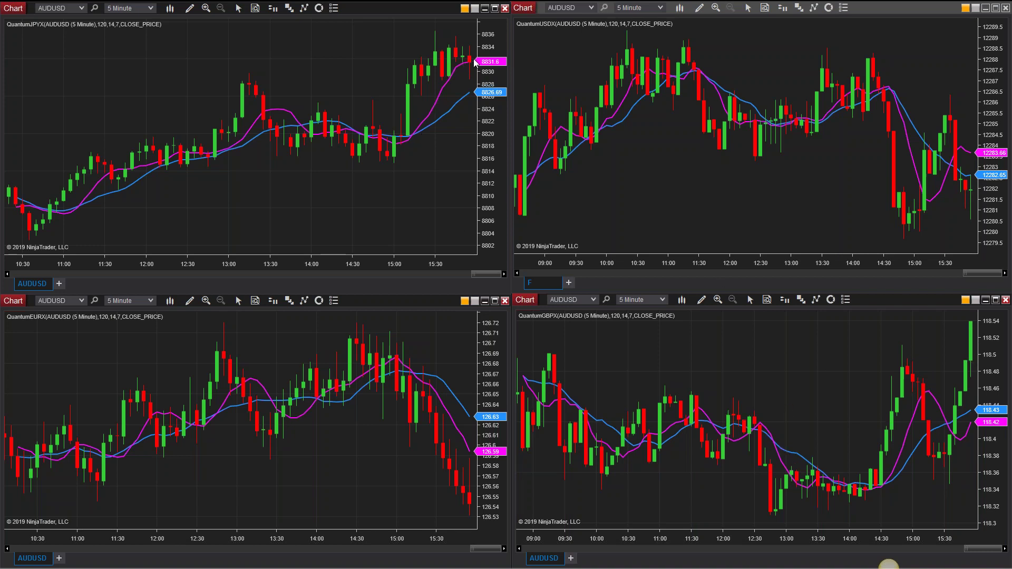
Step: Open the Currency futures workspace and minimize the Control Center to examine the 6J 12-19 and currency strength charts
{"action": "mouse_move", "coordinate": [354, 567]}
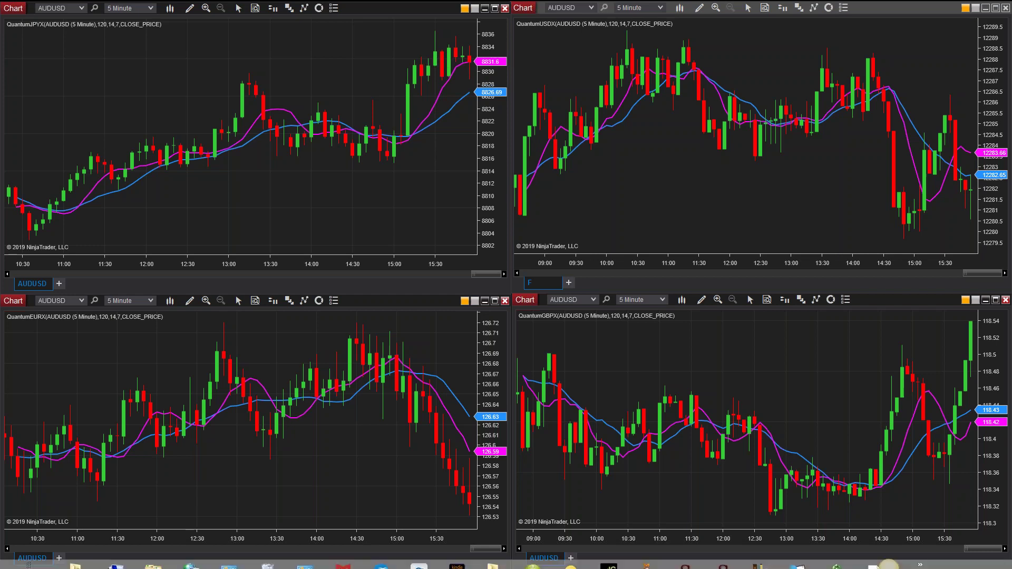
{"action": "mouse_move", "coordinate": [258, 565]}
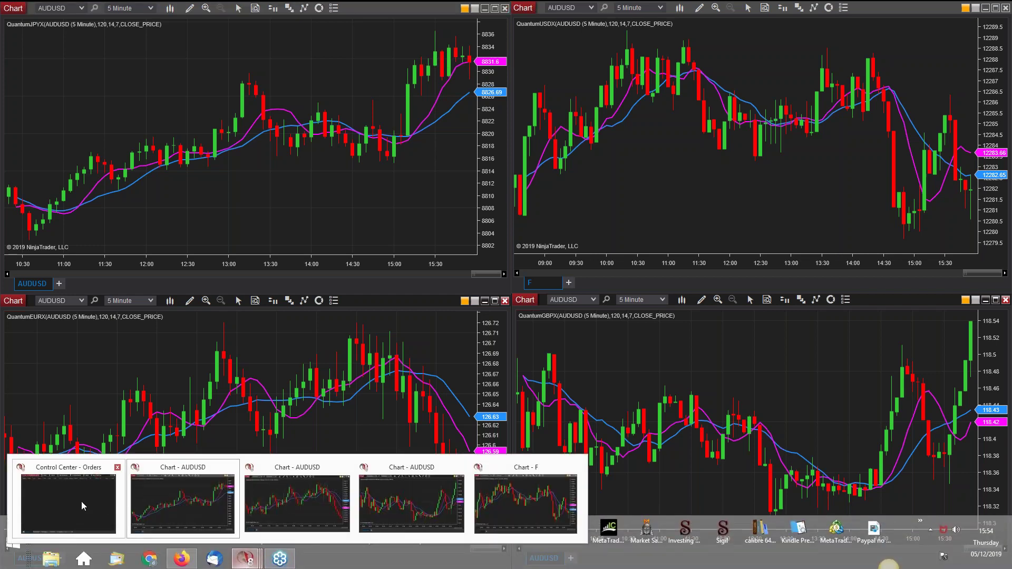
{"action": "left_click", "coordinate": [81, 495]}
{"action": "left_click", "coordinate": [462, 123]}
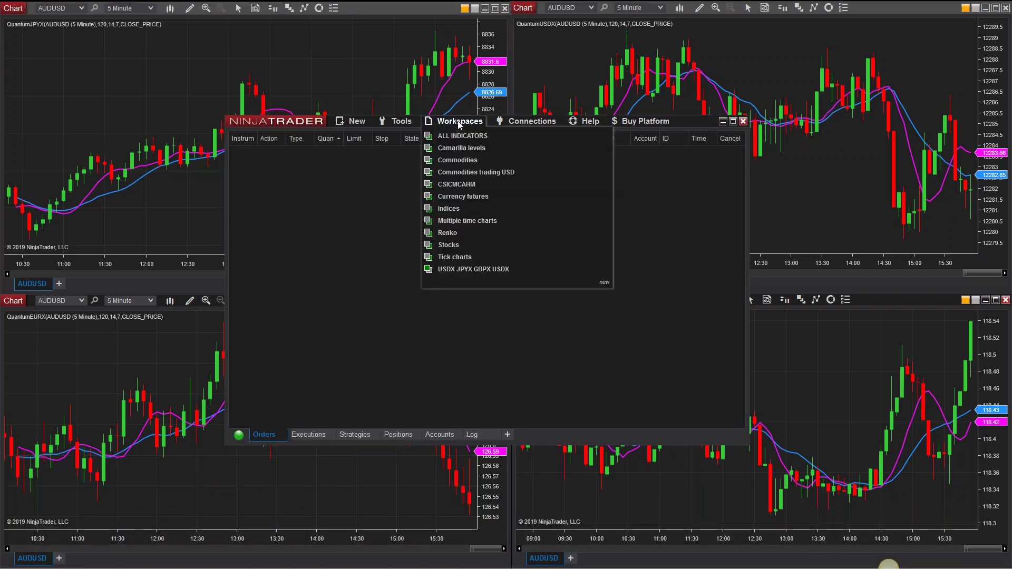
{"action": "left_click", "coordinate": [462, 196]}
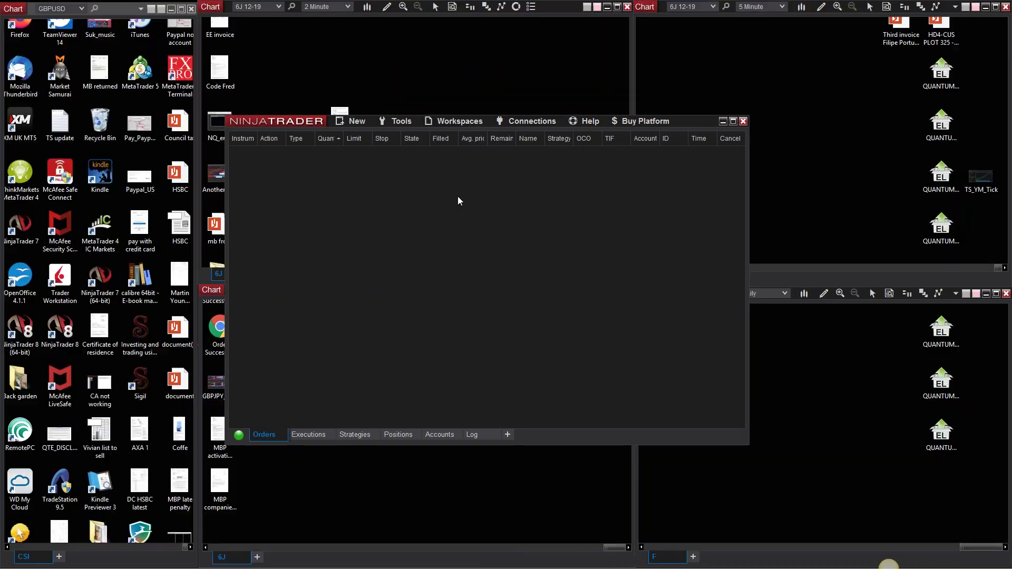
{"action": "left_click", "coordinate": [723, 121]}
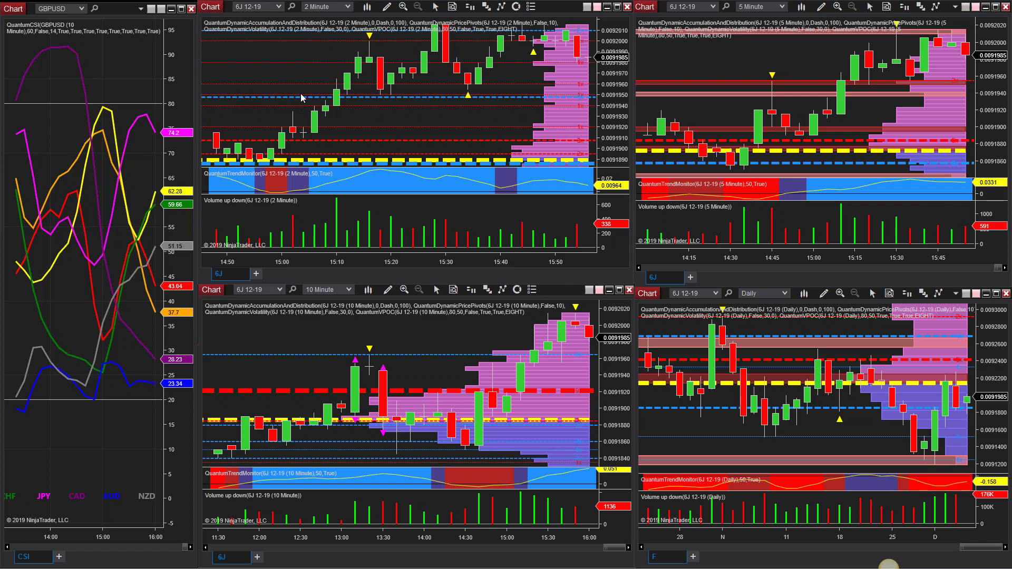
Step: Return to the Indices workspace and minimize the Control Center to examine the YM, NQ and ES 12-19 charts
{"action": "mouse_move", "coordinate": [242, 564]}
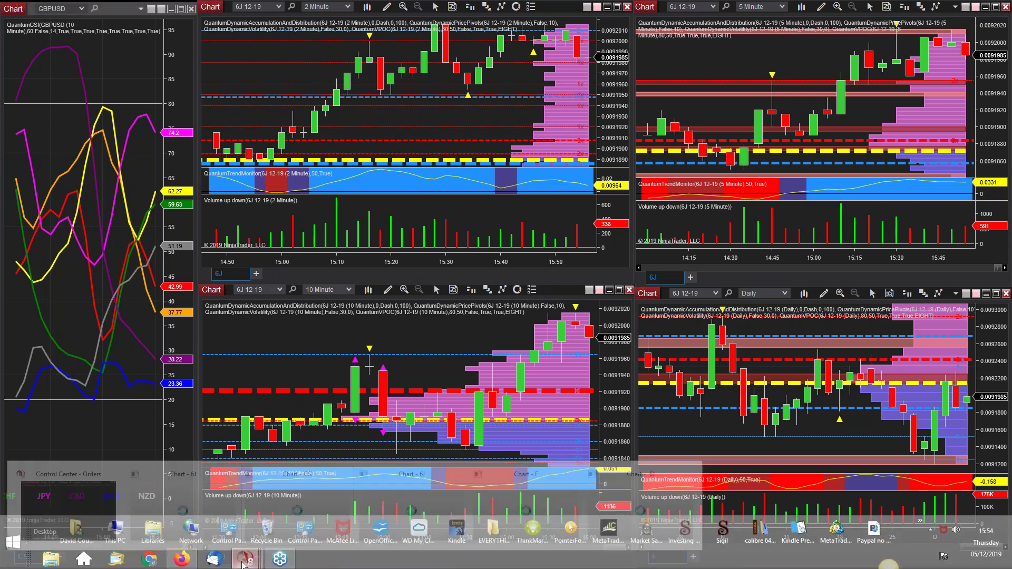
{"action": "left_click", "coordinate": [78, 520]}
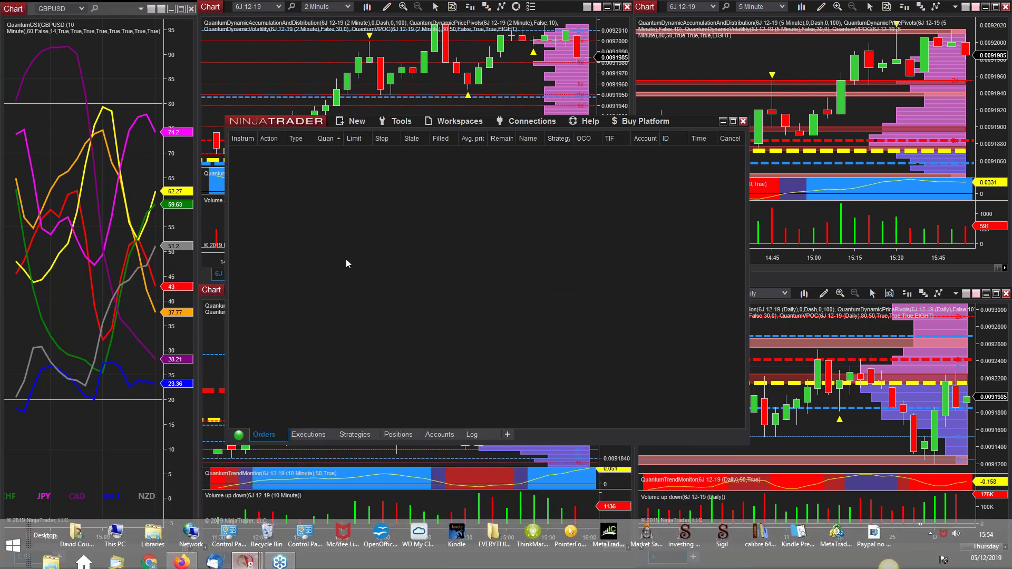
{"action": "left_click", "coordinate": [452, 124]}
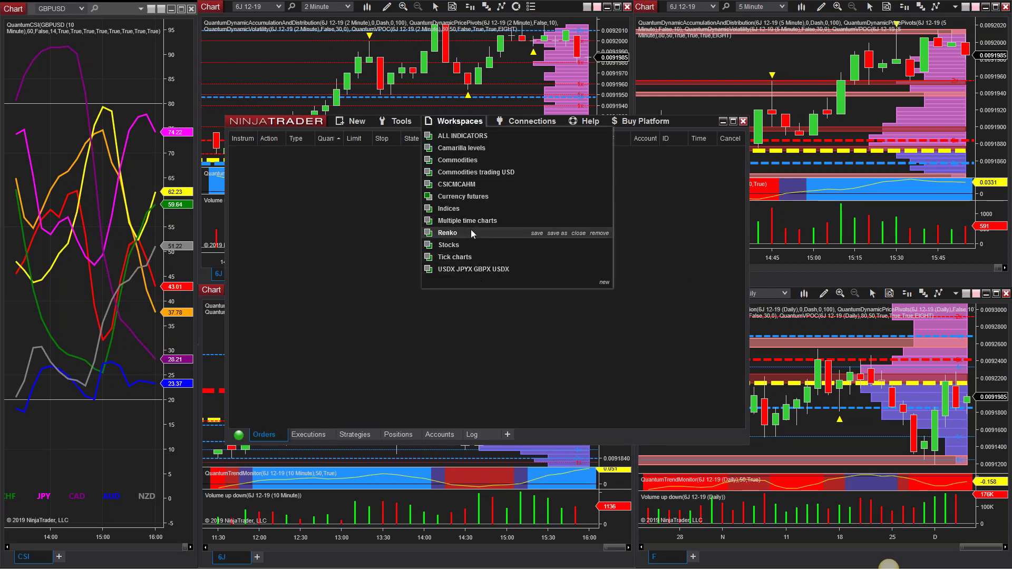
{"action": "left_click", "coordinate": [448, 208]}
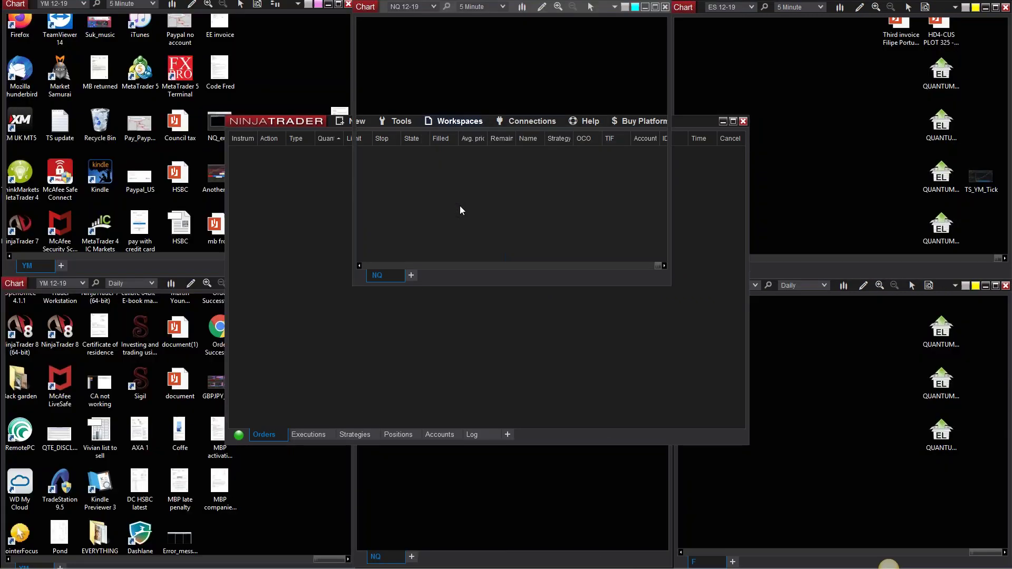
{"action": "left_click", "coordinate": [723, 121]}
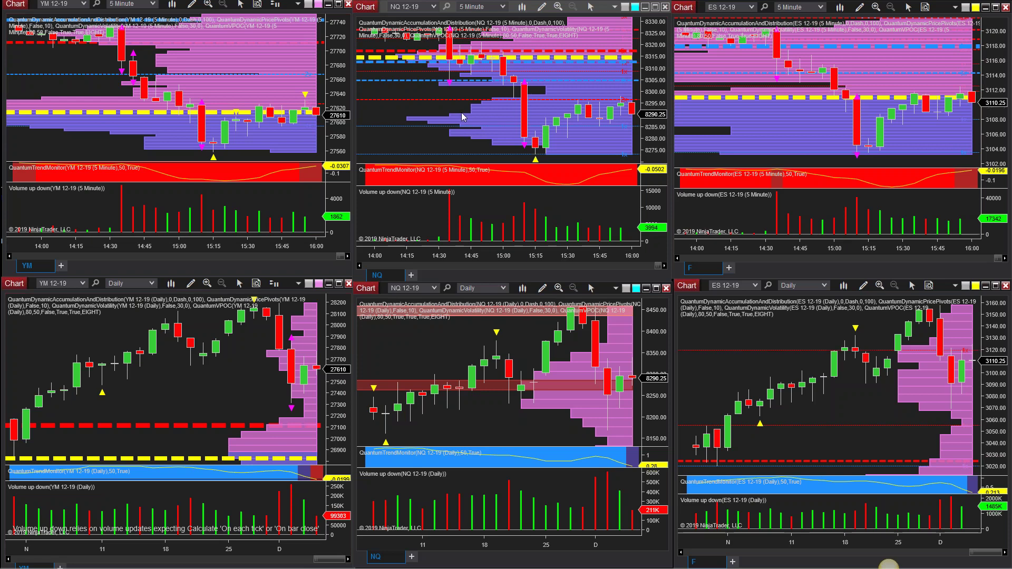
Step: Bring up the Control Center and open the Commodities workspace with the CL 01-20 and GC 02-20 charts
{"action": "mouse_move", "coordinate": [245, 559]}
{"action": "left_click", "coordinate": [118, 501]}
{"action": "left_click", "coordinate": [459, 121]}
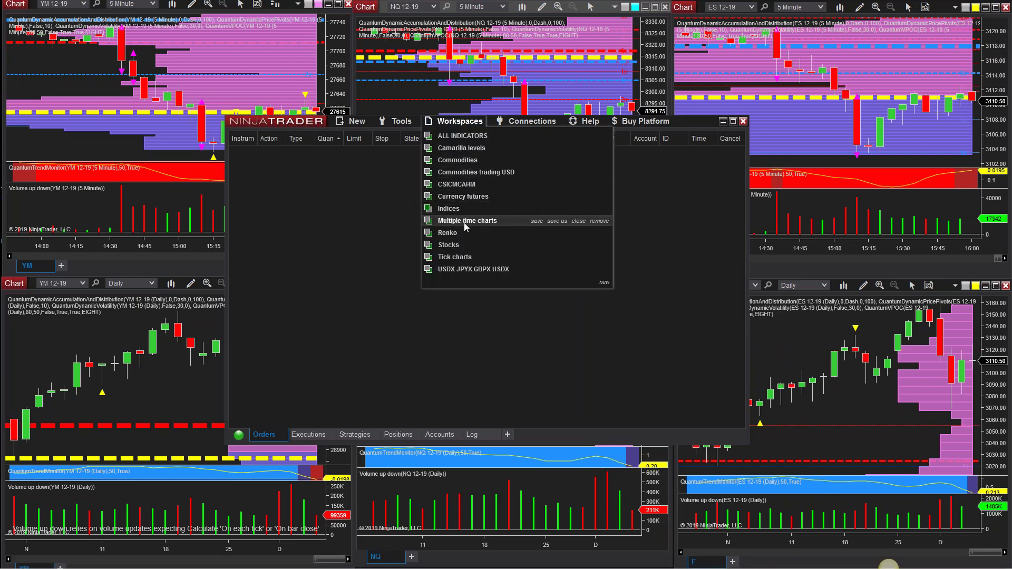
{"action": "left_click", "coordinate": [457, 160]}
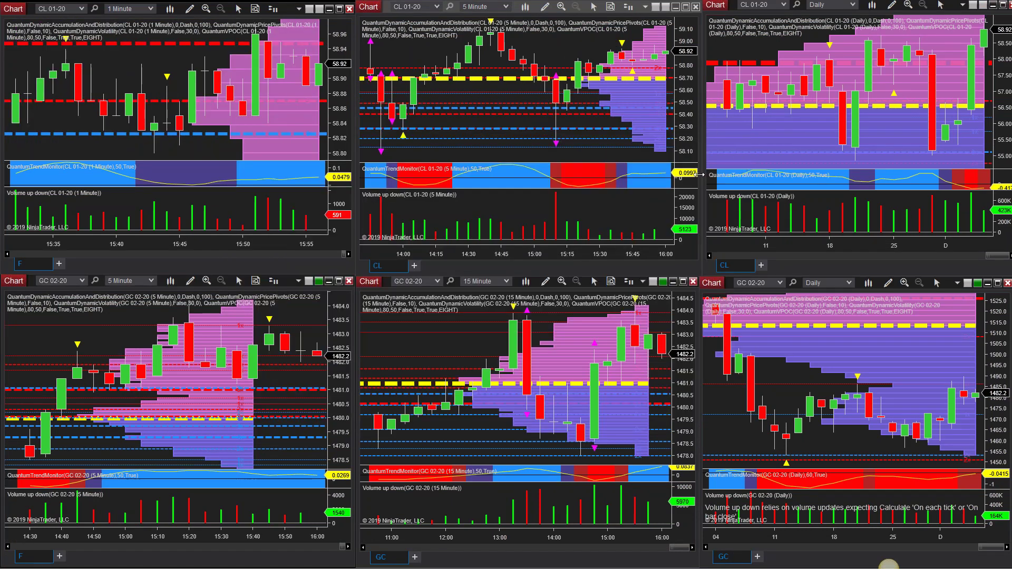
Step: Examine the CL 01-20 5 Minute chart at full screen followed by the GC 02-20 Daily chart, restoring each window
{"action": "left_click", "coordinate": [686, 6]}
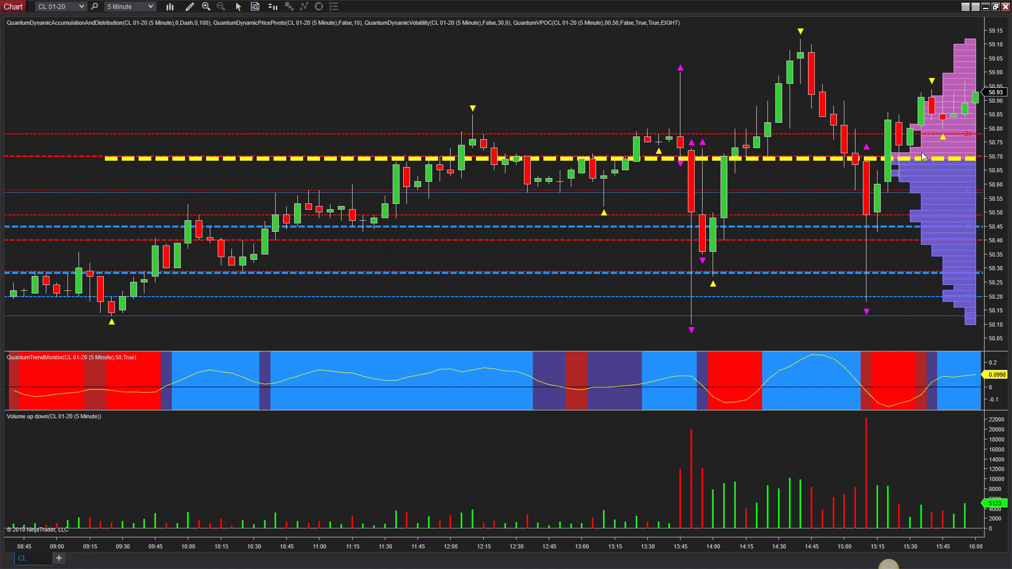
{"action": "left_click", "coordinate": [996, 6]}
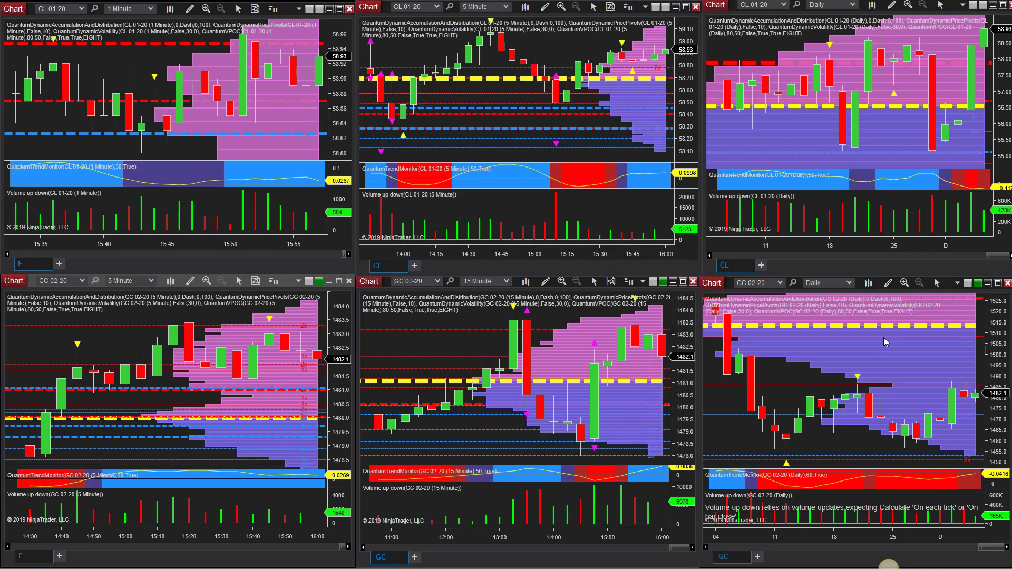
{"action": "left_click", "coordinate": [929, 335]}
{"action": "left_click", "coordinate": [998, 283]}
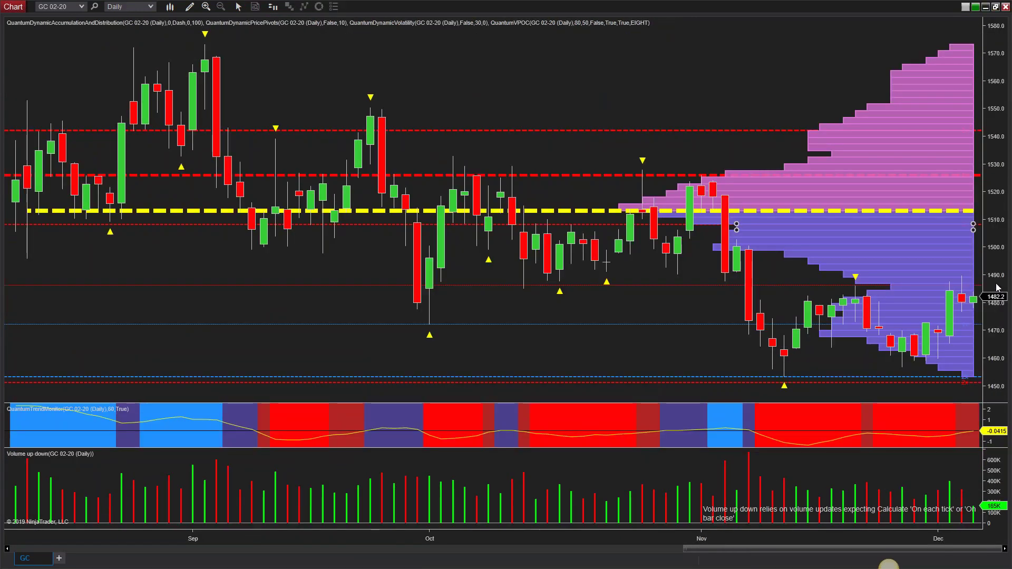
{"action": "left_click", "coordinate": [770, 82]}
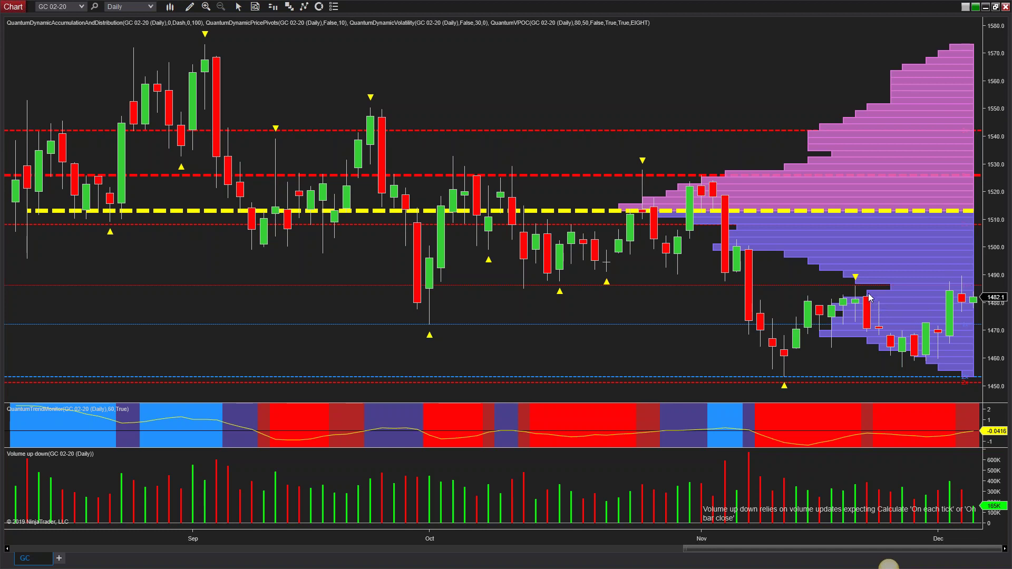
{"action": "left_click", "coordinate": [994, 7]}
Step: Examine the GC 02-20 5 Minute chart at full screen followed by the CL 01-20 1 Minute chart, restoring each window
{"action": "left_click", "coordinate": [340, 282]}
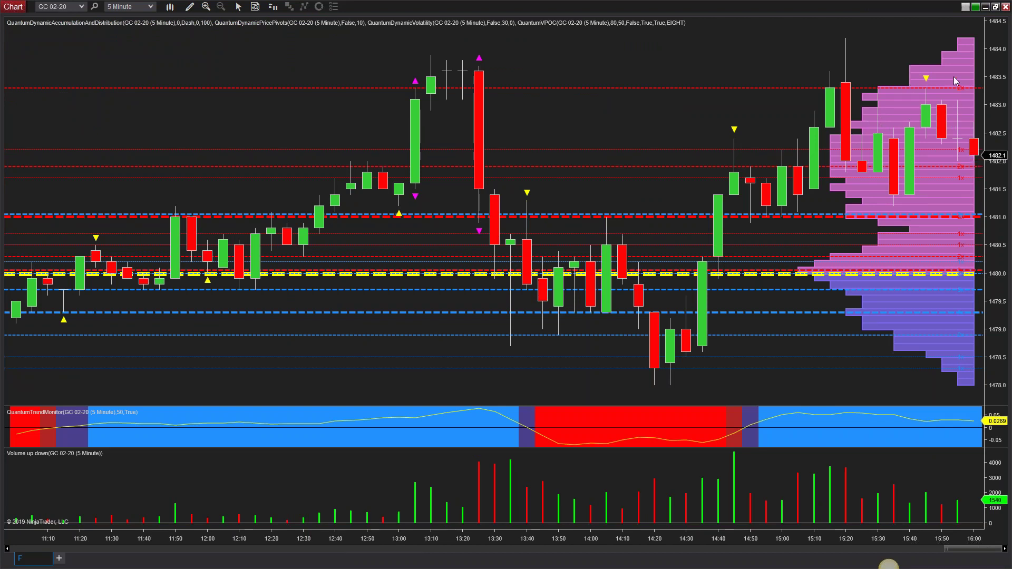
{"action": "left_click", "coordinate": [996, 7]}
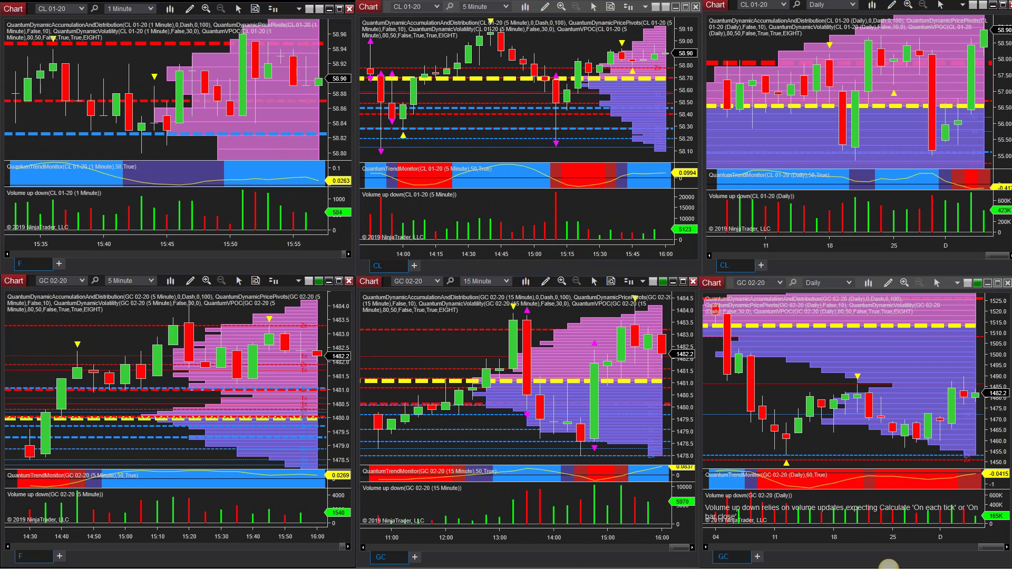
{"action": "left_click", "coordinate": [340, 9]}
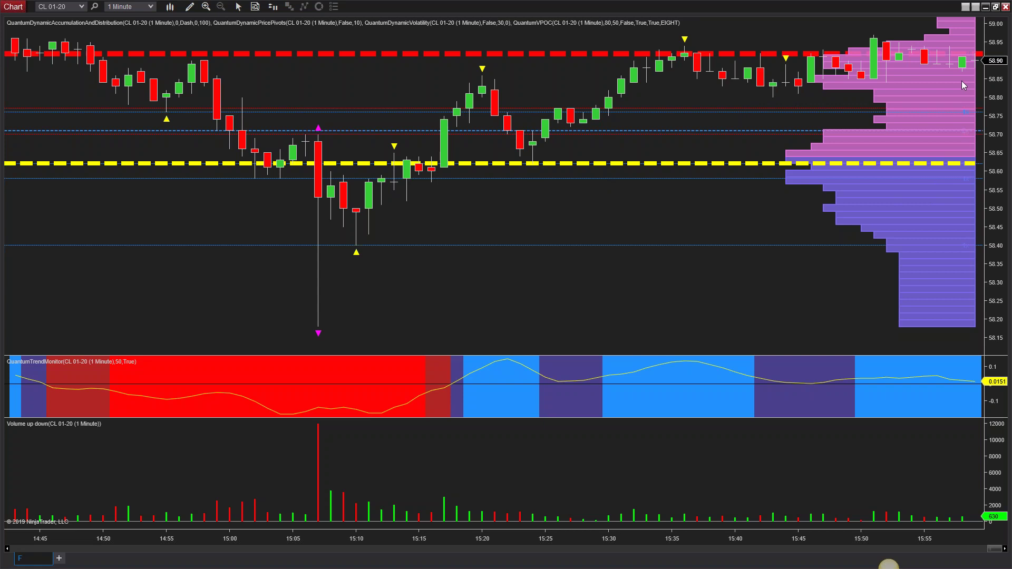
{"action": "left_click", "coordinate": [996, 6]}
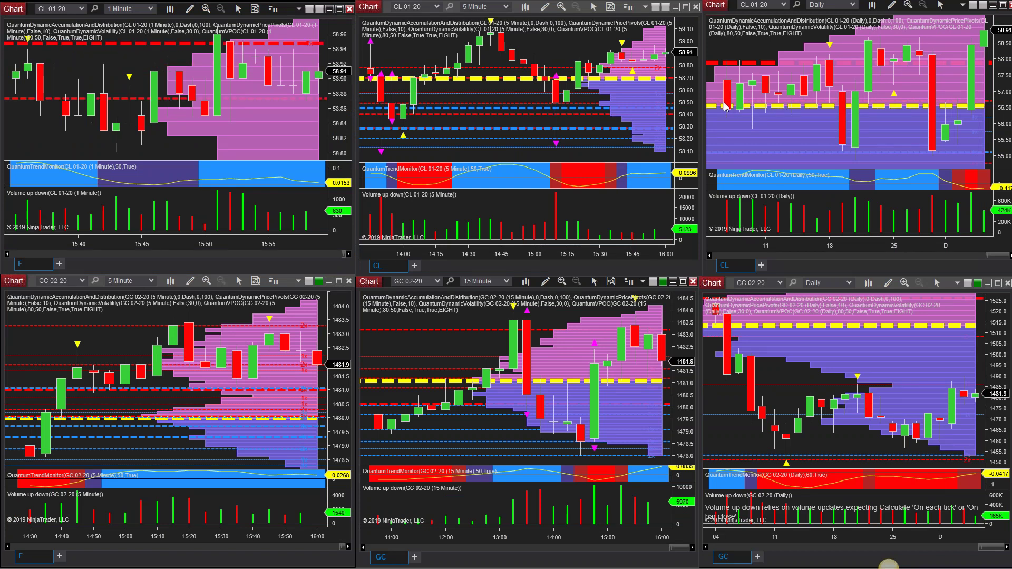
Step: Open the Multiple time charts workspace from the Control Center and minimize the Control Center to reveal the ES 12-19 charts
{"action": "left_click", "coordinate": [245, 567]}
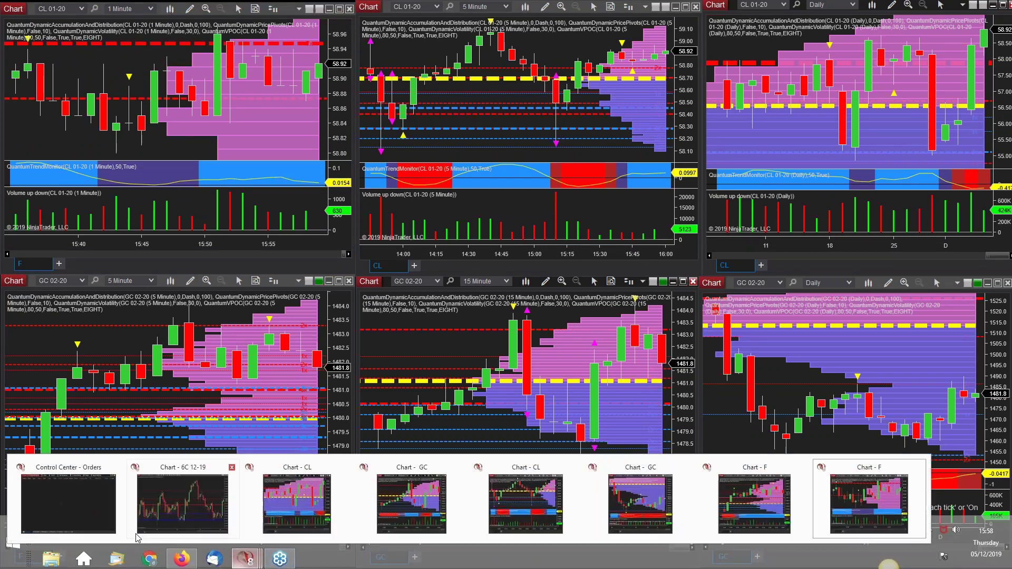
{"action": "left_click", "coordinate": [68, 506]}
{"action": "left_click", "coordinate": [460, 121]}
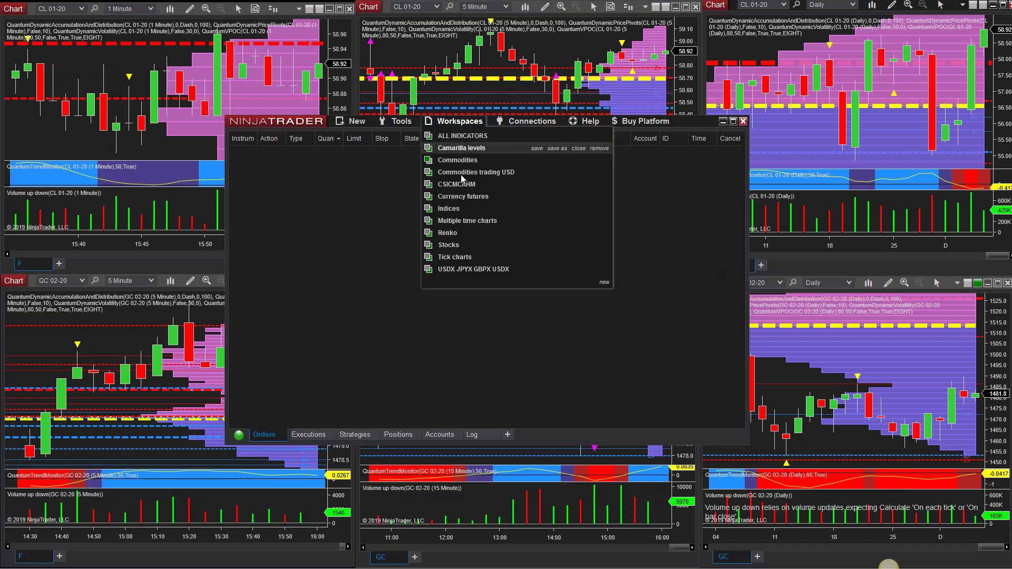
{"action": "left_click", "coordinate": [466, 221]}
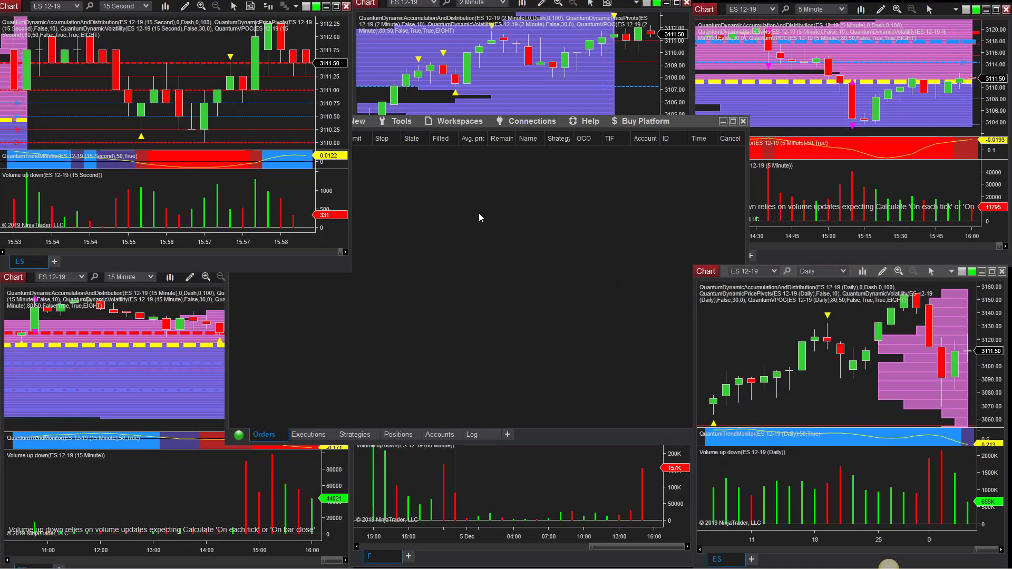
{"action": "left_click", "coordinate": [723, 122]}
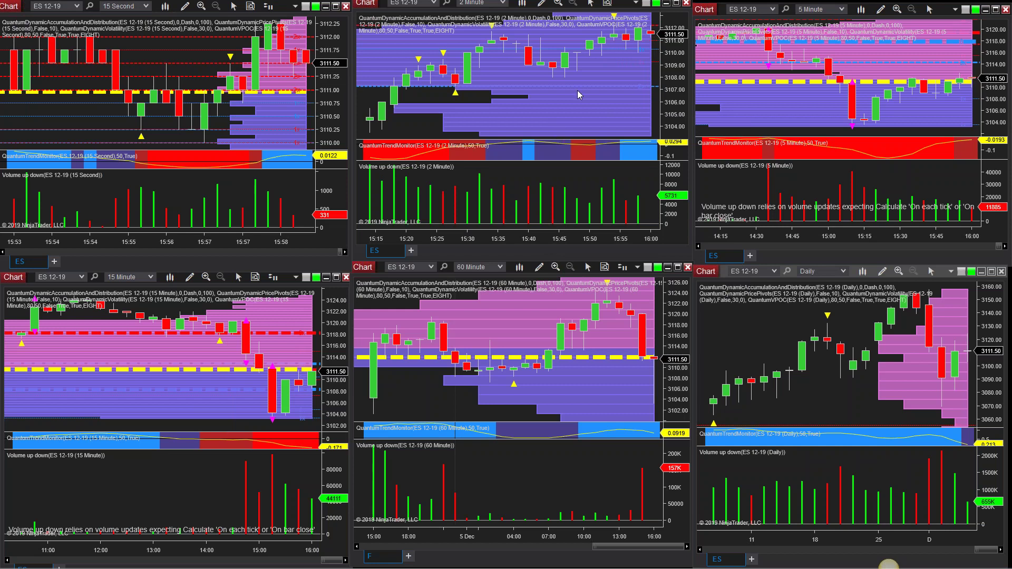
Step: Examine the ES 12-19 15 Second, 5 Minute and 2 Minute charts at full screen one by one, restoring each window
{"action": "left_click", "coordinate": [335, 6]}
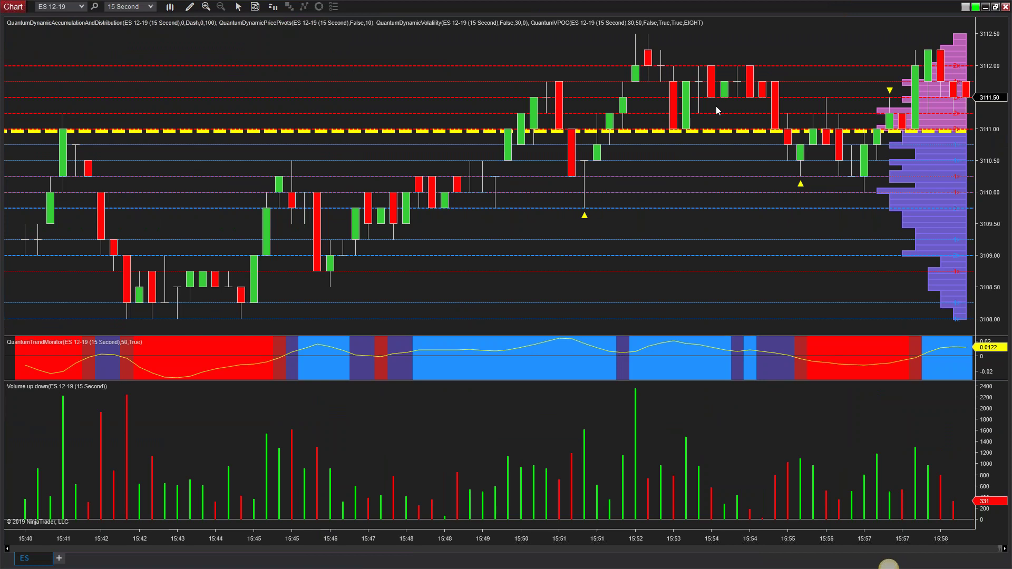
{"action": "left_click", "coordinate": [997, 7]}
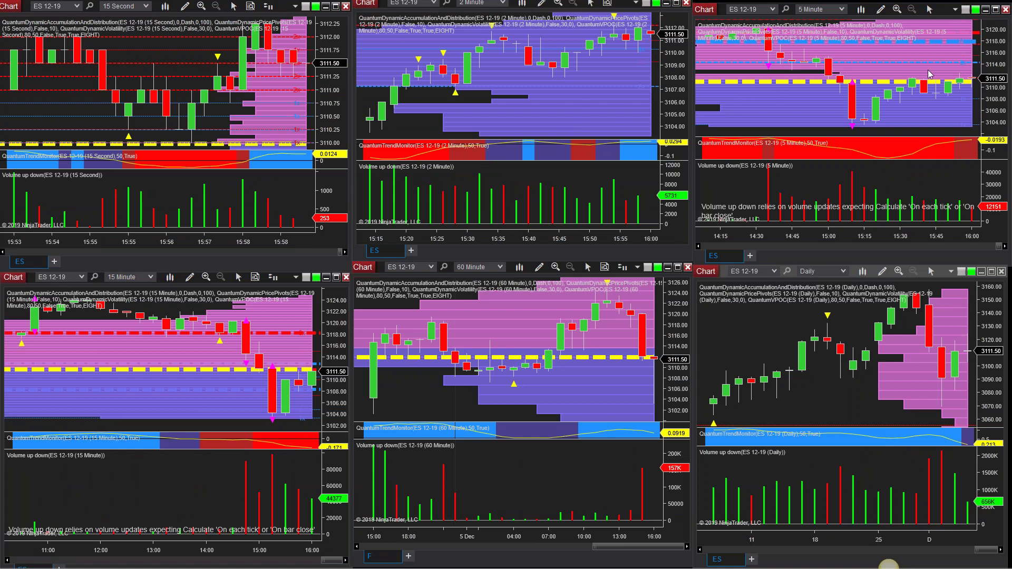
{"action": "left_click", "coordinate": [996, 9]}
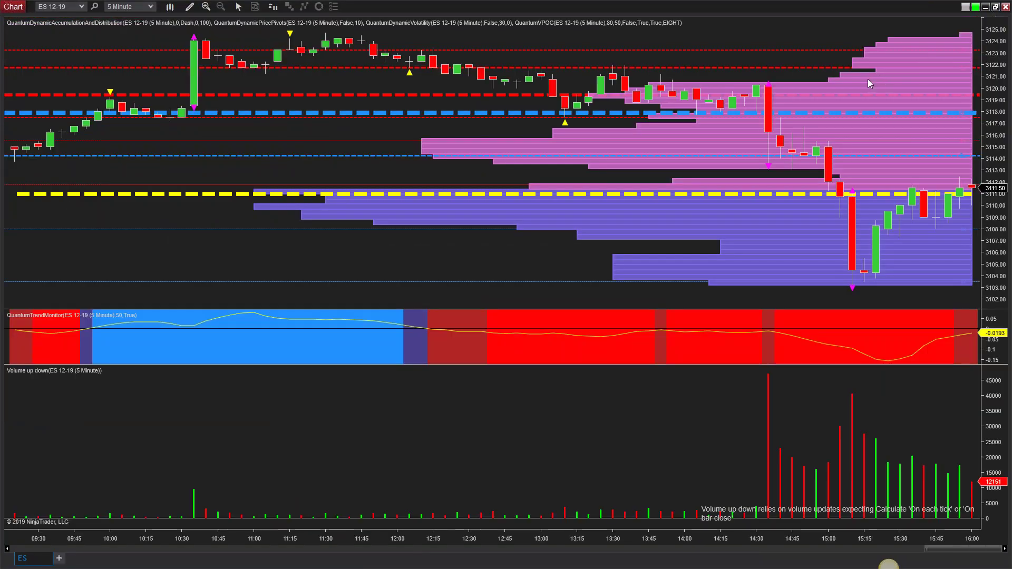
{"action": "left_click", "coordinate": [996, 7]}
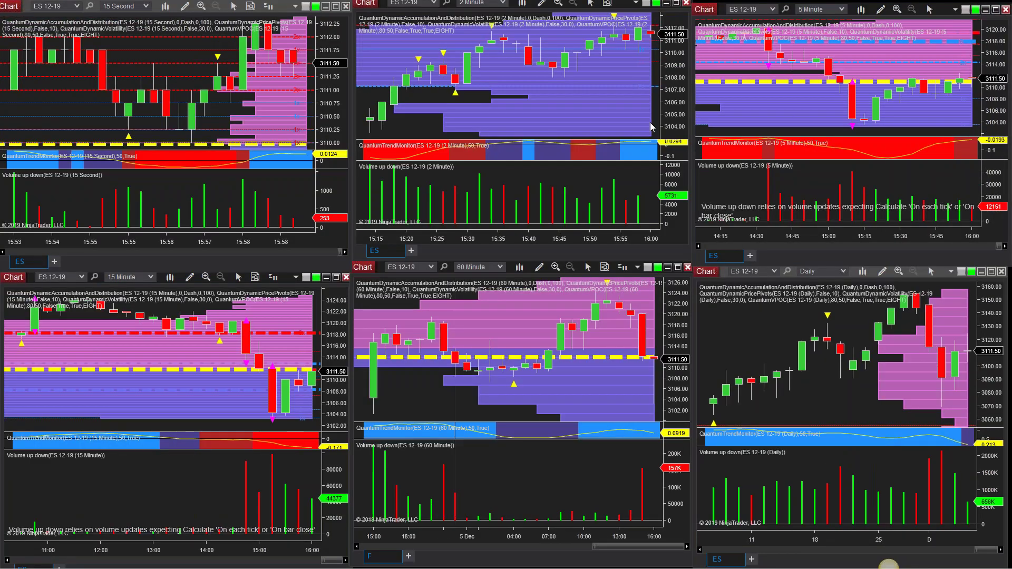
{"action": "left_click", "coordinate": [678, 4]}
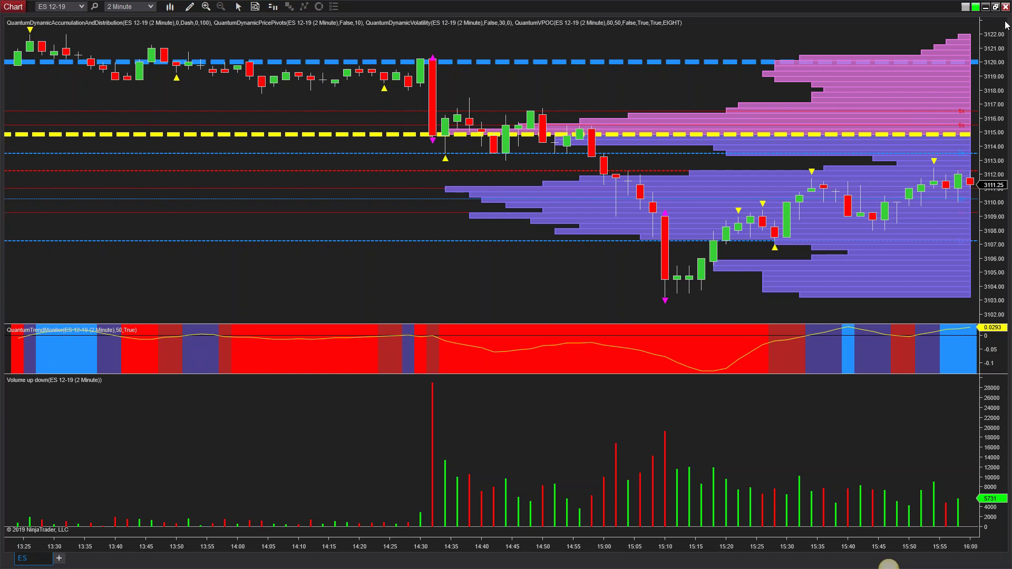
{"action": "left_click", "coordinate": [995, 7]}
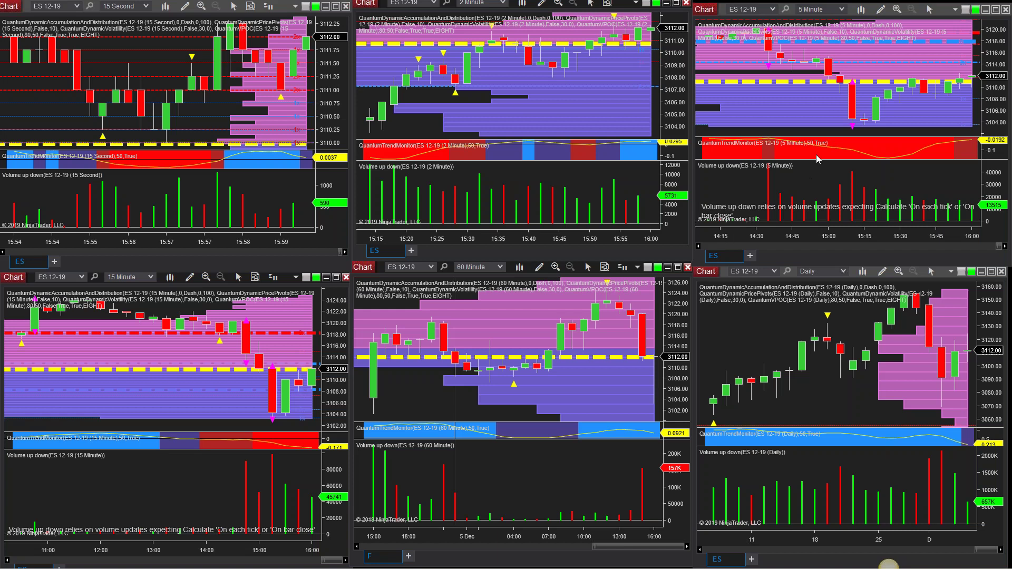
{"action": "left_click", "coordinate": [677, 3]}
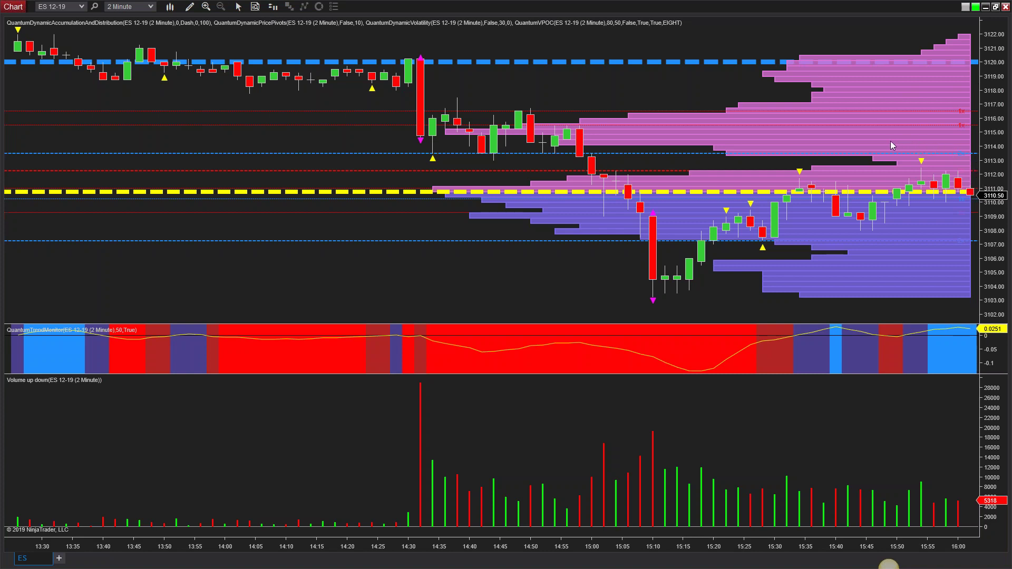
{"action": "left_click", "coordinate": [996, 7]}
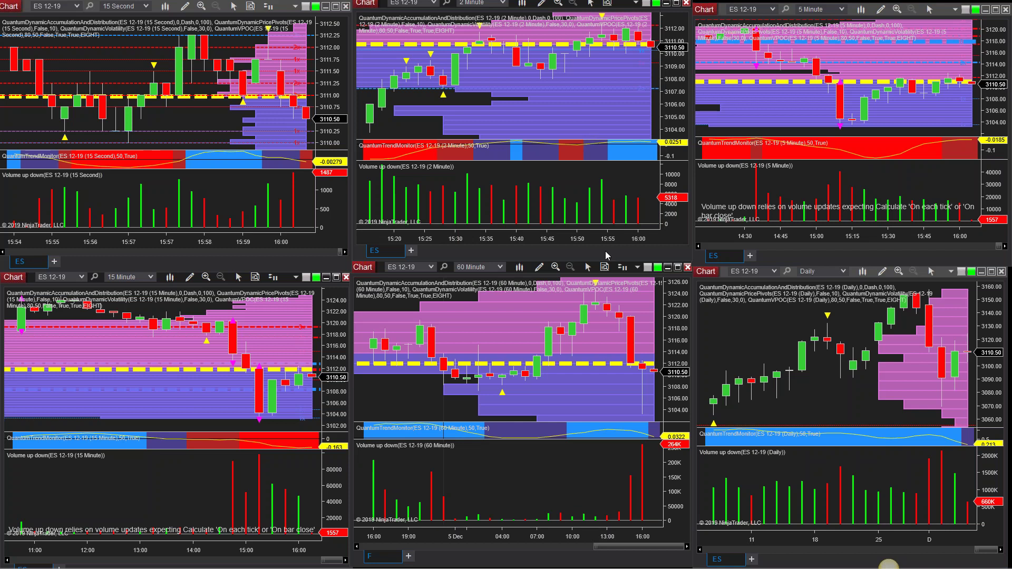
Step: Examine the ES 12-19 60 Minute chart at full screen, restore it and stretch its time axis to widen the recent candles
{"action": "left_click", "coordinate": [678, 268]}
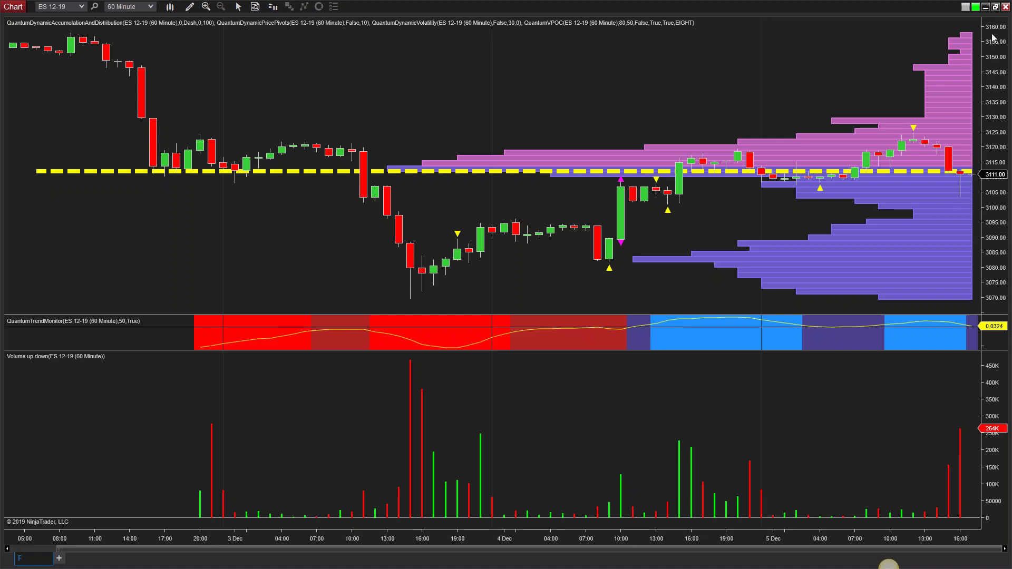
{"action": "left_click", "coordinate": [997, 7]}
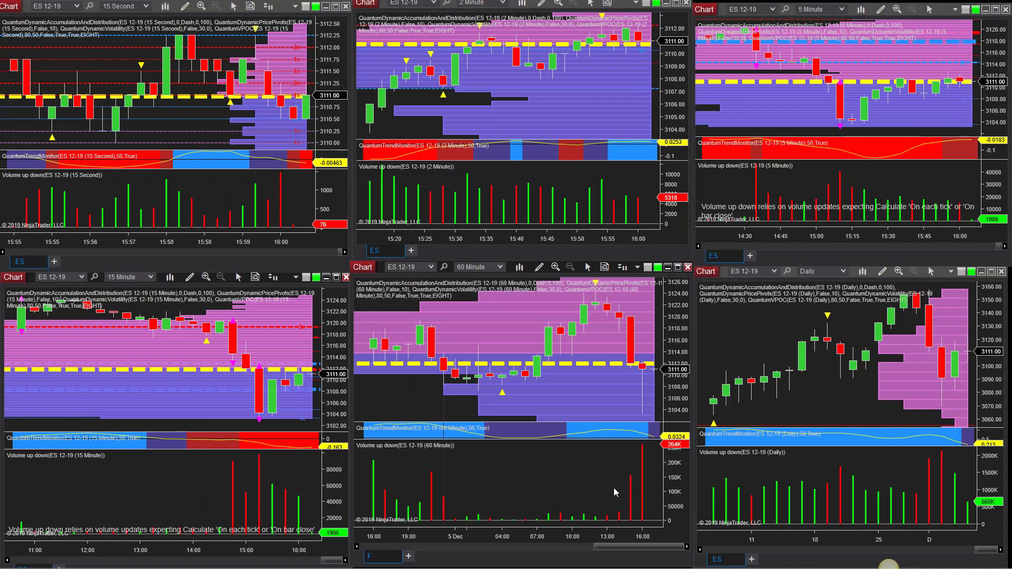
{"action": "left_click_drag", "start_coordinate": [547, 534], "coordinate": [482, 533]}
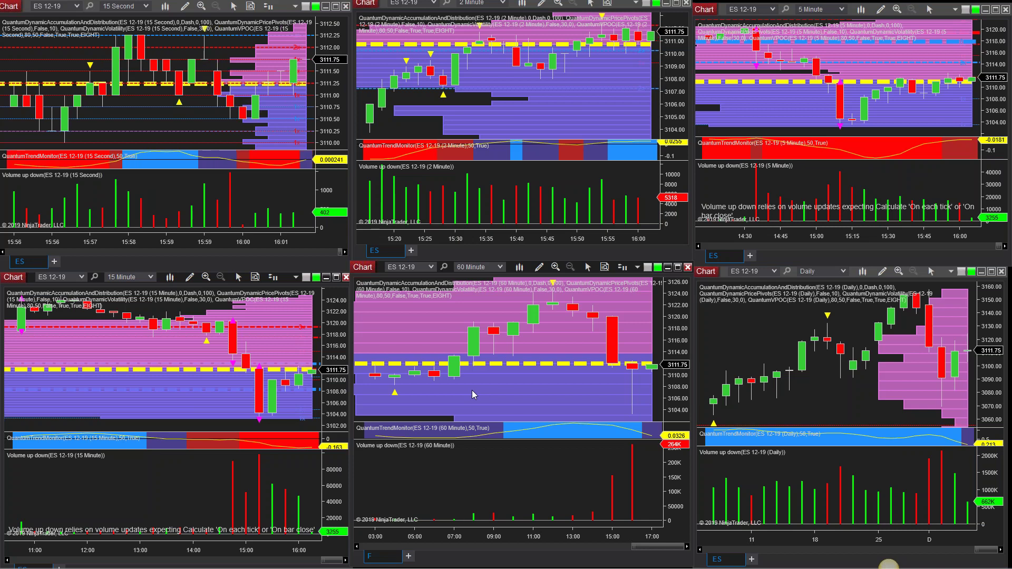
Step: Open the Tick charts workspace from the Control Center and minimize the Control Center to reveal the ES 12-19 tick charts
{"action": "mouse_move", "coordinate": [452, 557]}
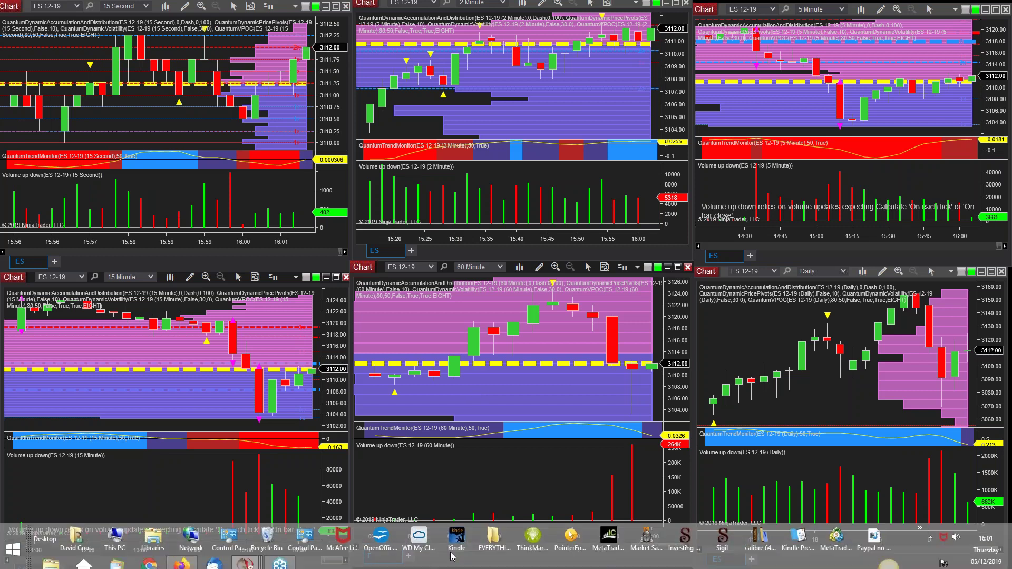
{"action": "mouse_move", "coordinate": [244, 559]}
{"action": "left_click", "coordinate": [63, 501]}
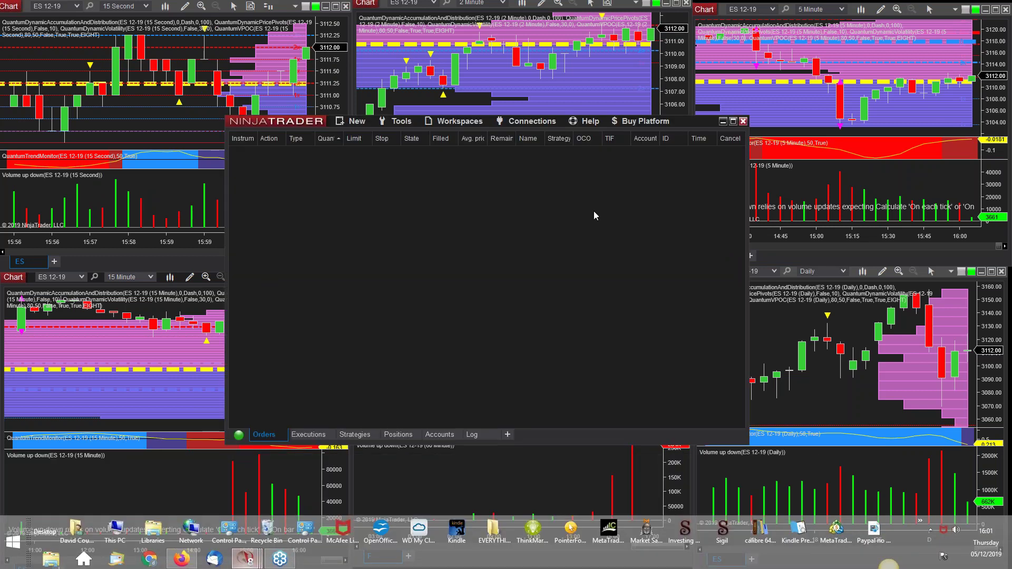
{"action": "left_click", "coordinate": [450, 122]}
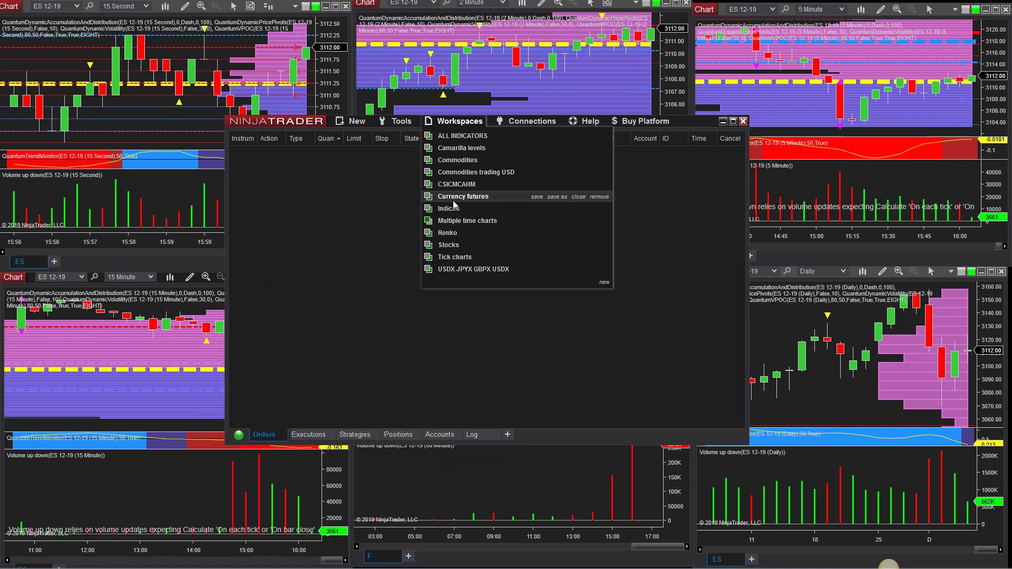
{"action": "left_click", "coordinate": [454, 257]}
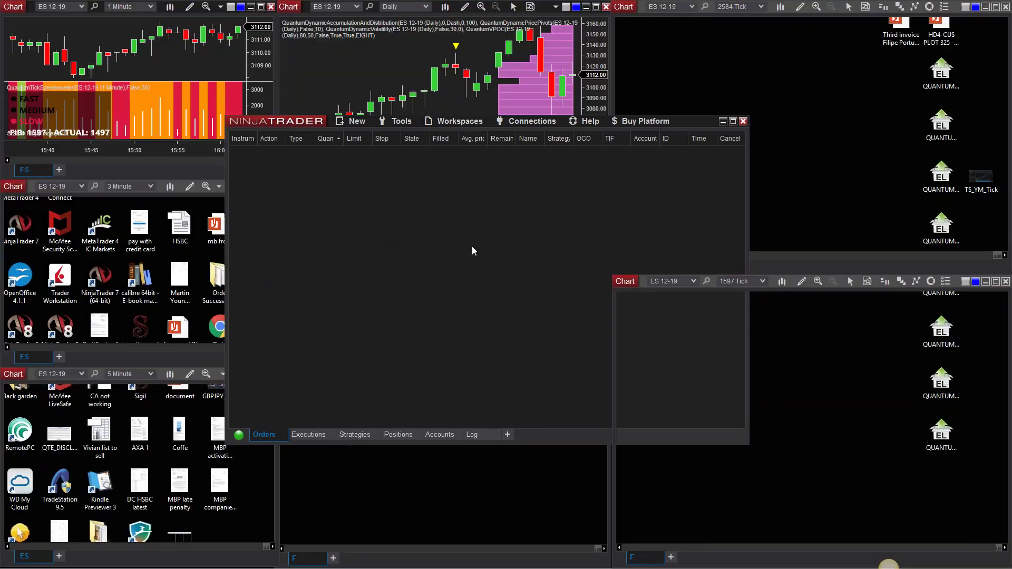
{"action": "left_click", "coordinate": [724, 122]}
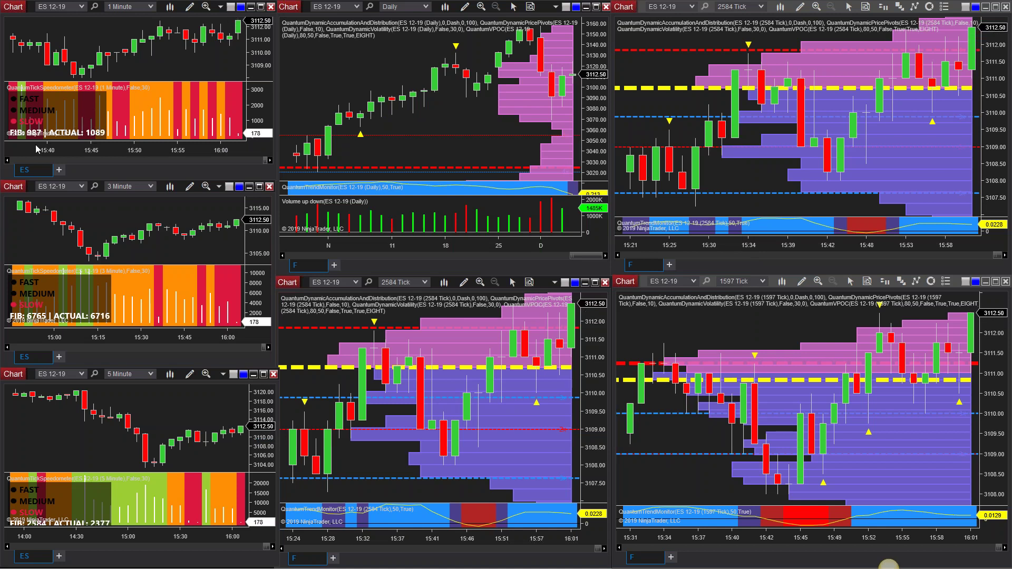
Step: Set the 2584 Tick chart below the Daily chart to 1597 Tick and the original 1597 Tick chart beside it to 6765 Tick
{"action": "left_click", "coordinate": [308, 352]}
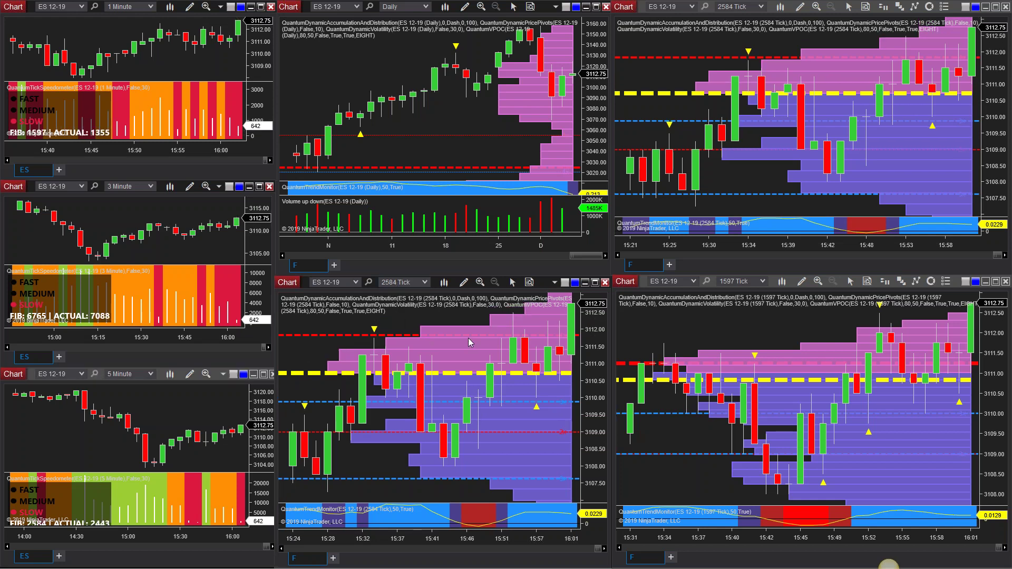
{"action": "type", "text": "1"}
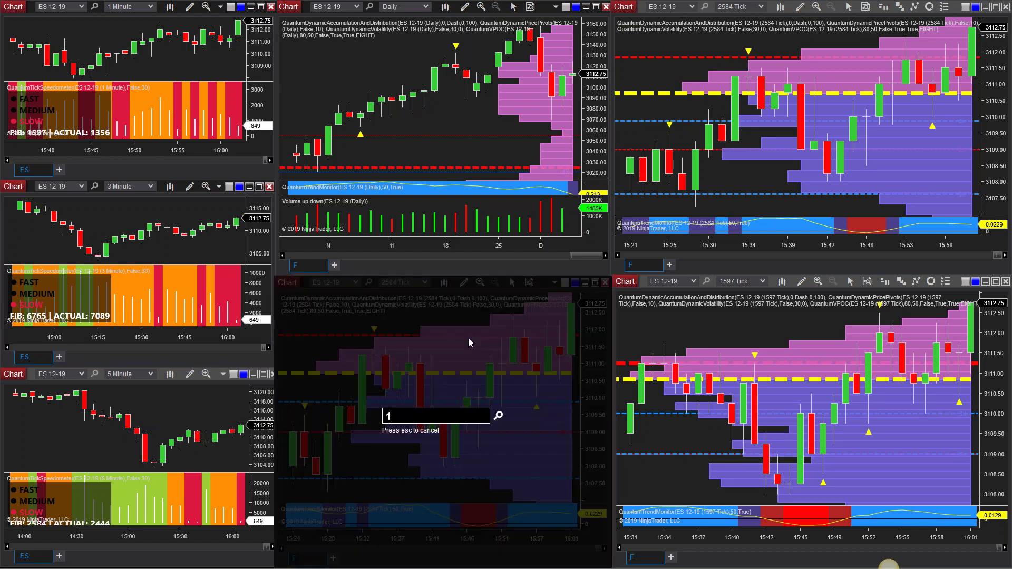
{"action": "type", "text": "597 T"}
{"action": "key", "text": "Return"}
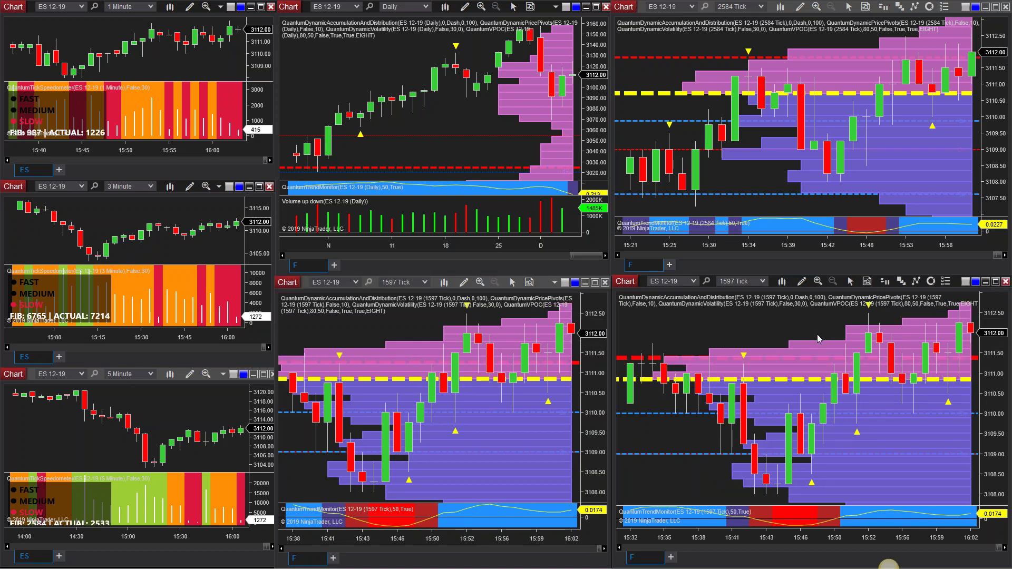
{"action": "type", "text": "6765T"}
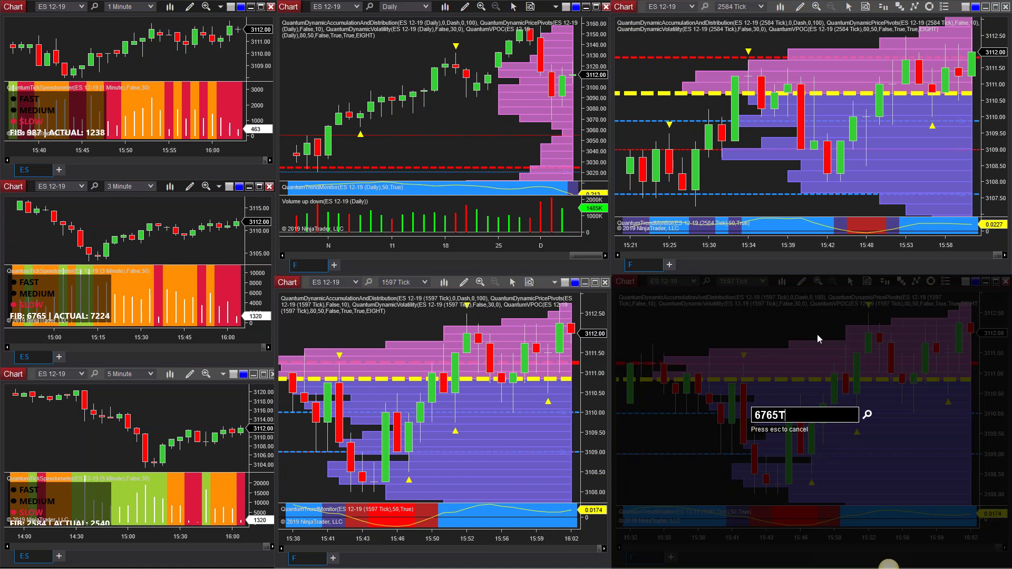
{"action": "key", "text": "Return"}
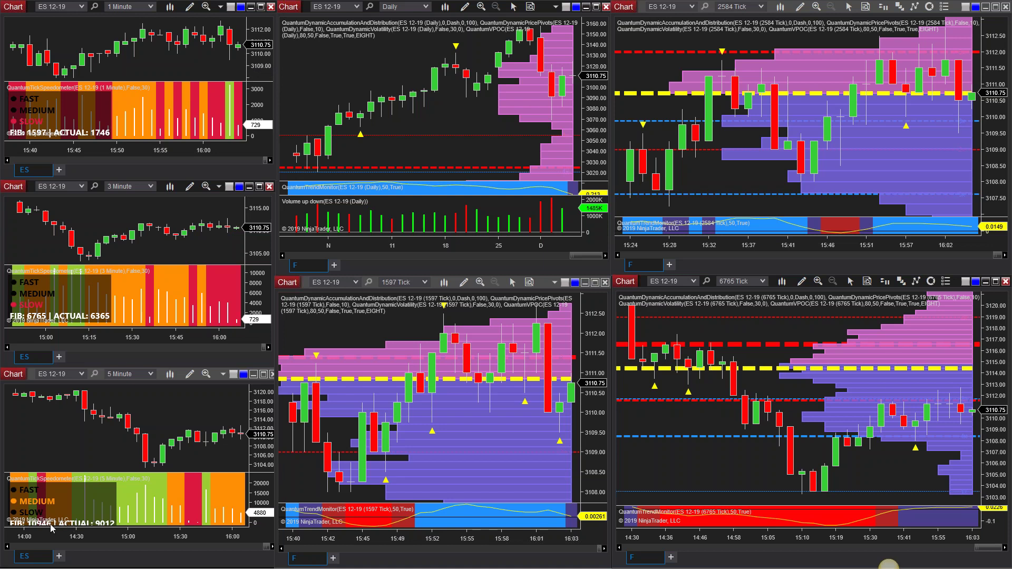
Step: Set the interval of the remaining ES 12-19 2584 Tick chart to 10946 Tick
{"action": "left_click", "coordinate": [648, 70]}
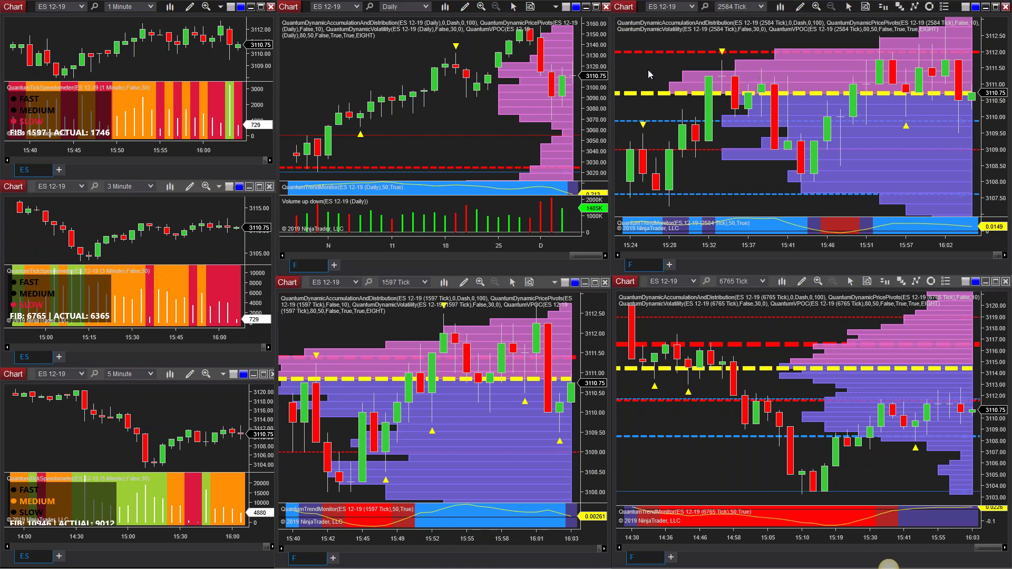
{"action": "type", "text": "10946"}
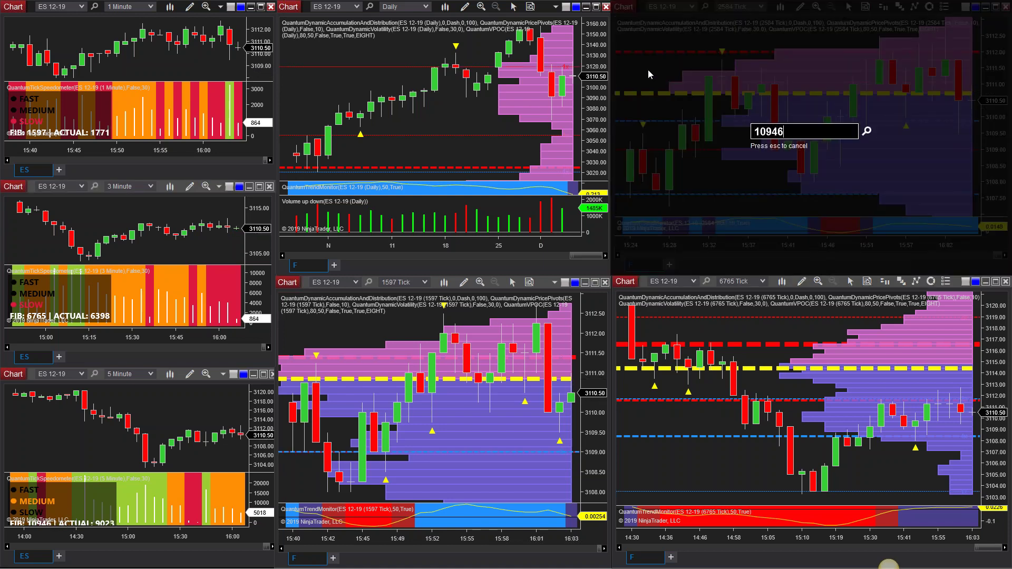
{"action": "key", "text": "Return"}
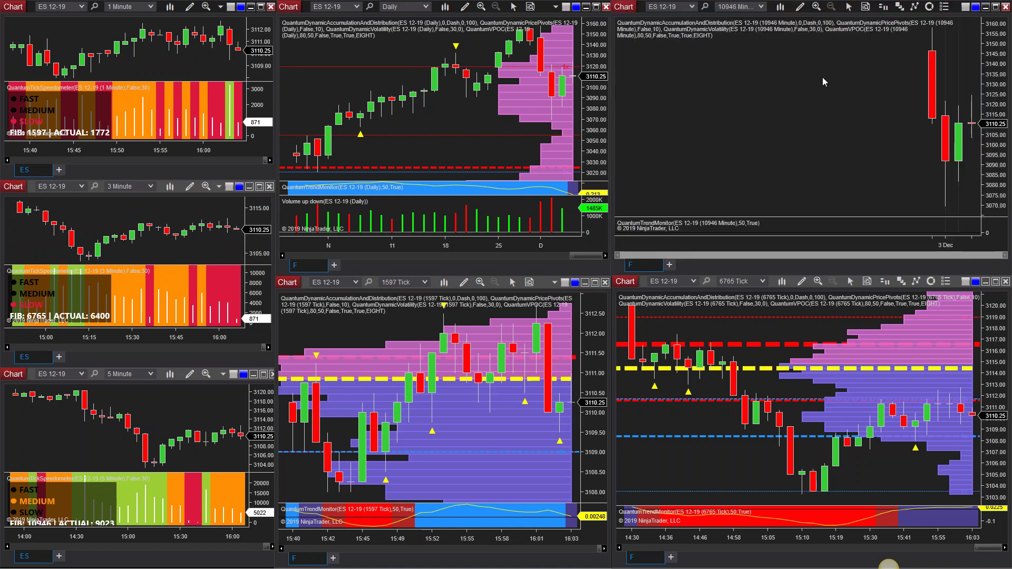
{"action": "type", "text": "10"}
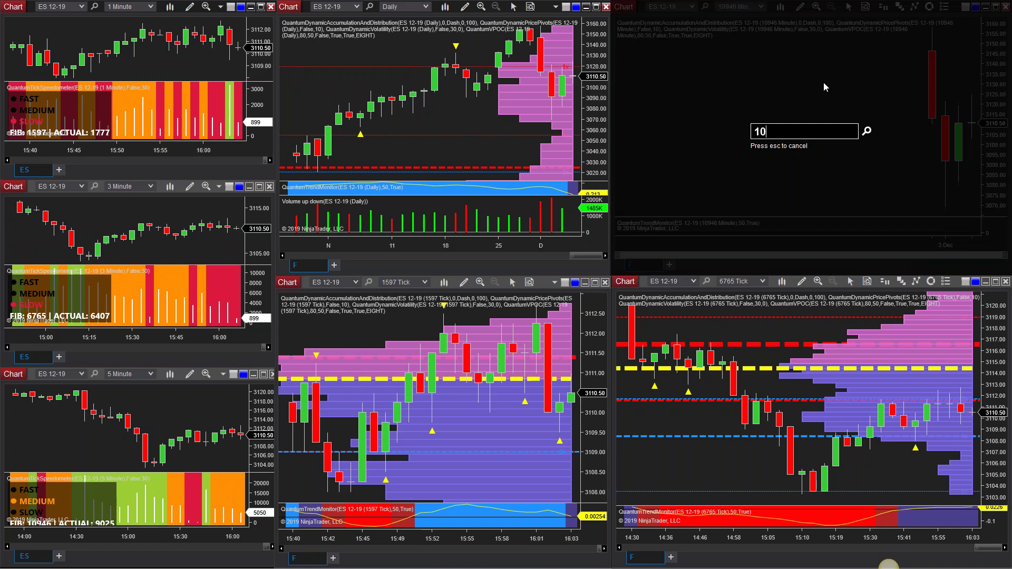
{"action": "type", "text": "946T"}
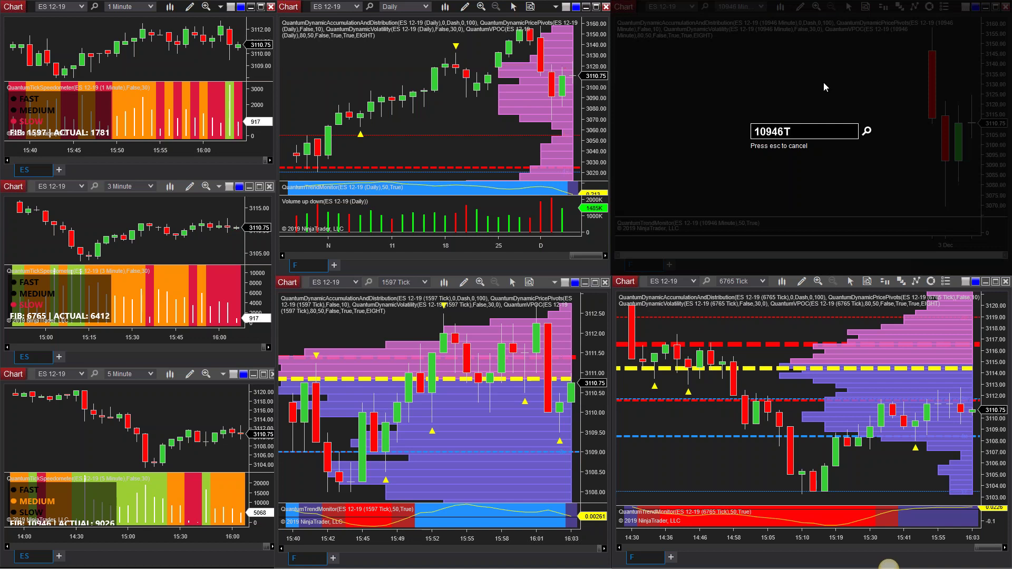
{"action": "key", "text": "Return"}
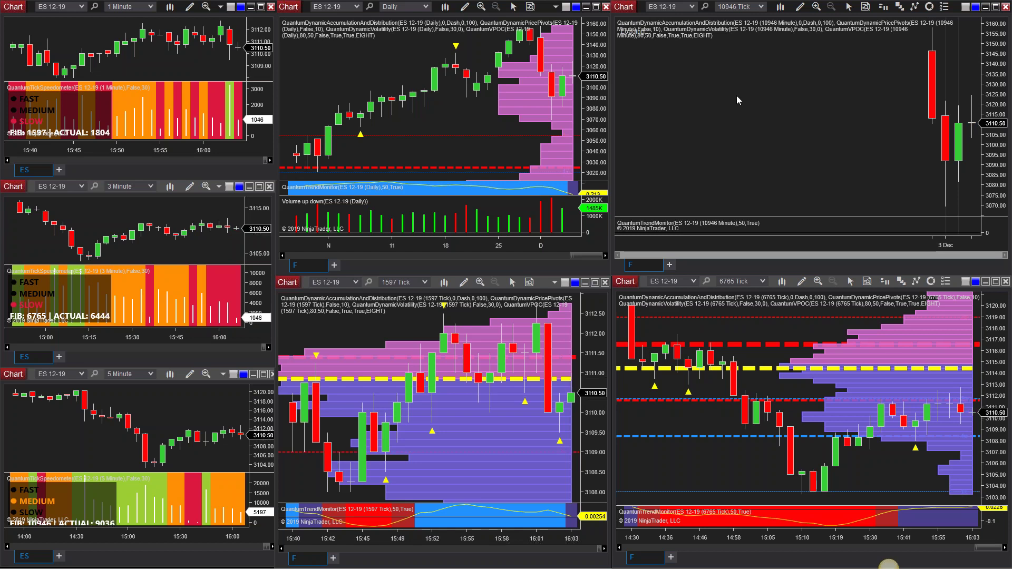
Step: Set the interval of the ES 12-19 10946 chart beside the Daily chart to 300 Tick
{"action": "right_click", "coordinate": [745, 84]}
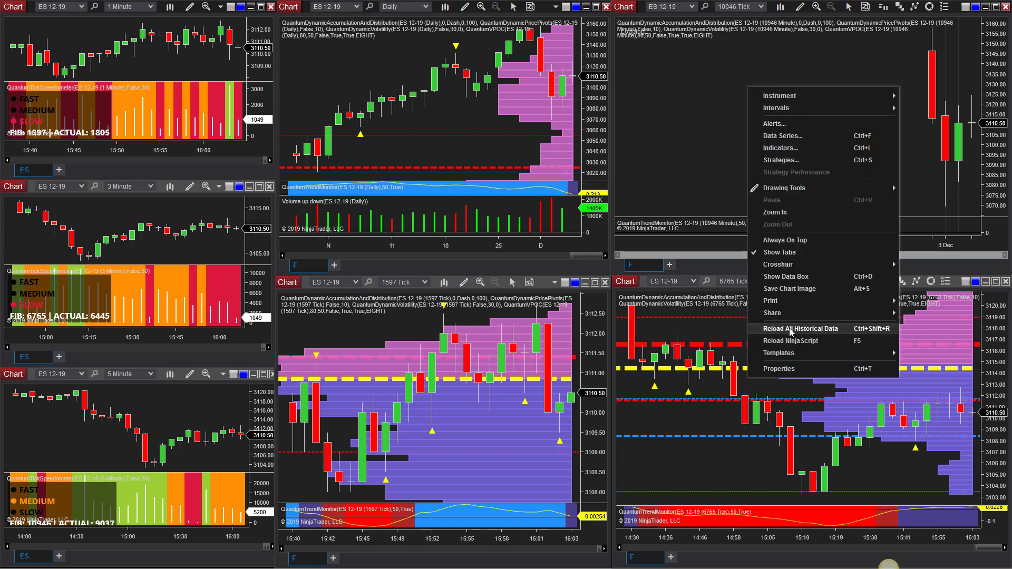
{"action": "left_click", "coordinate": [782, 286]}
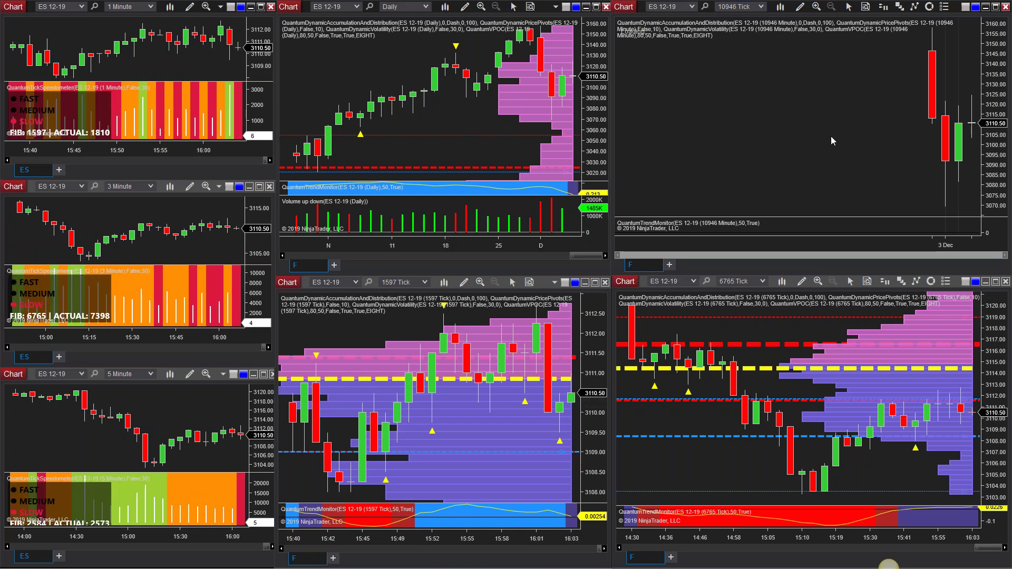
{"action": "type", "text": "300T"}
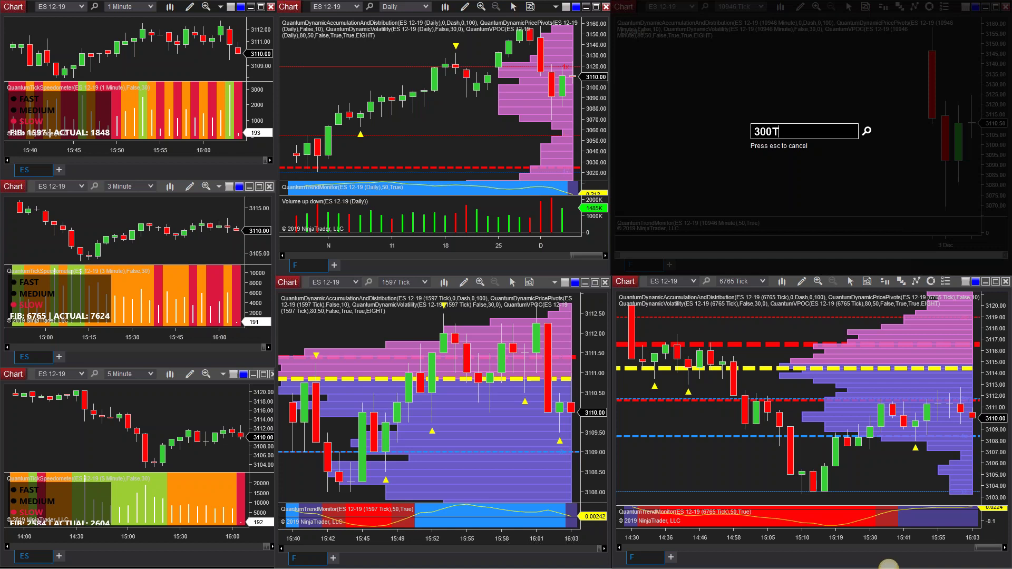
{"action": "key", "text": "Return"}
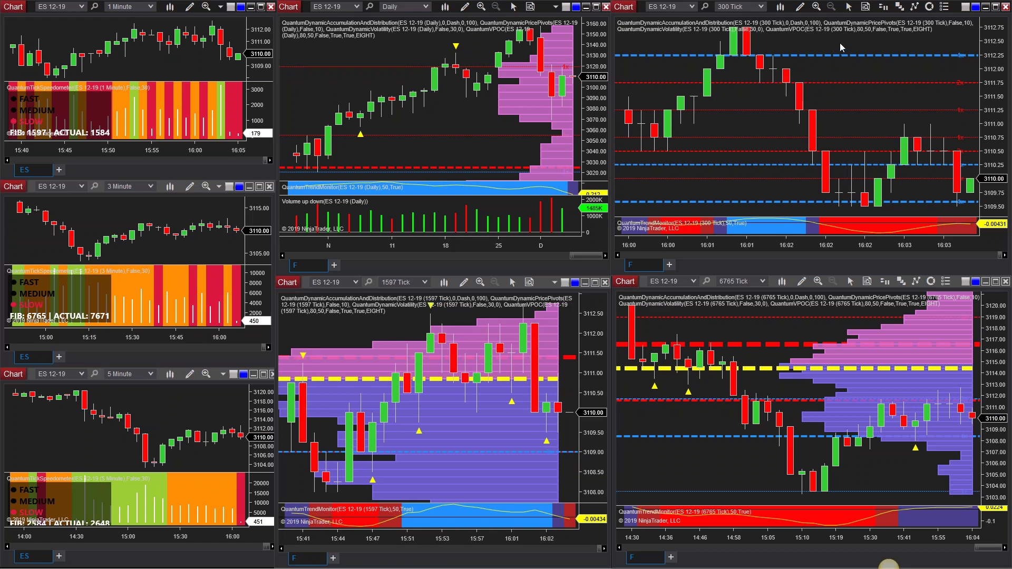
Step: Set the interval of the ES 12-19 300 Tick chart to 2584 Tick
{"action": "type", "text": "258"}
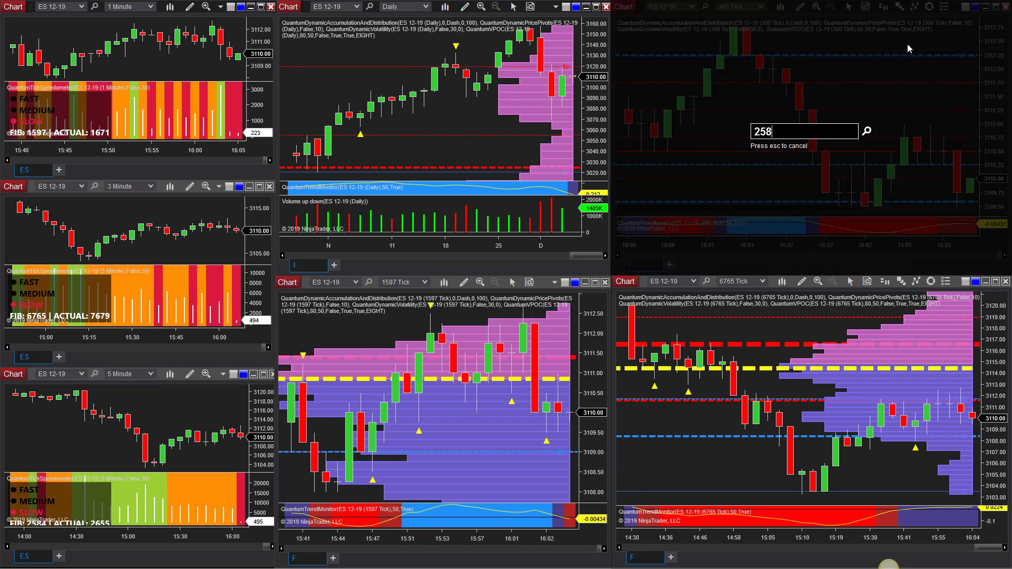
{"action": "type", "text": "4 T"}
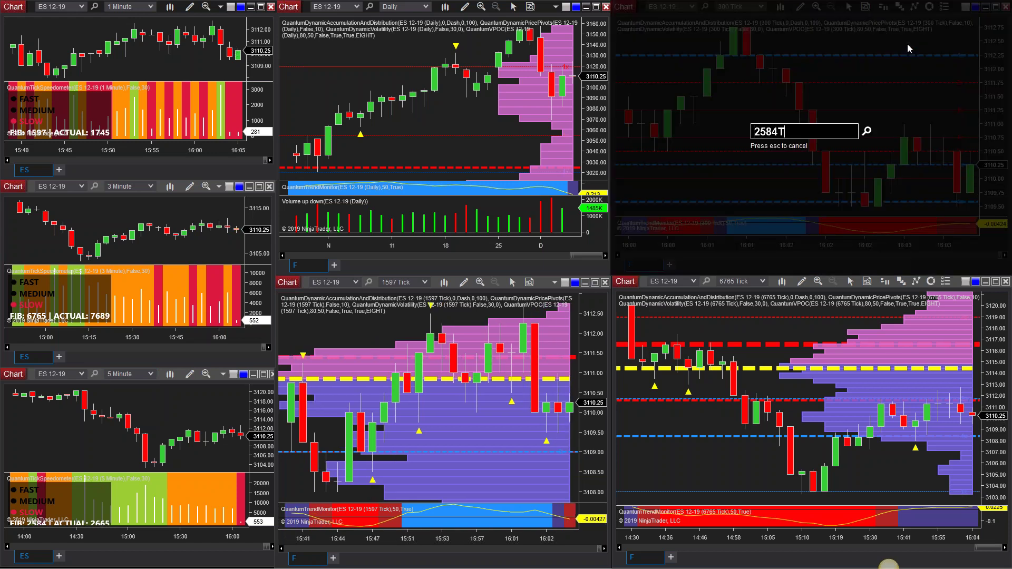
{"action": "key", "text": "Return"}
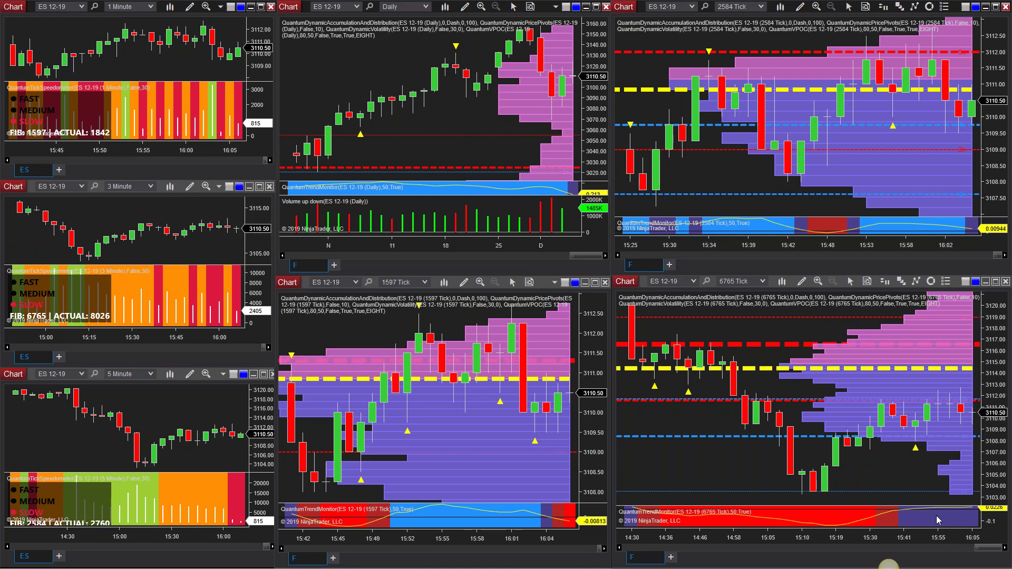
Step: Open the Multiple time charts workspace from the Control Center and minimize the Control Center to reveal the ES 12-19 charts
{"action": "mouse_move", "coordinate": [943, 558]}
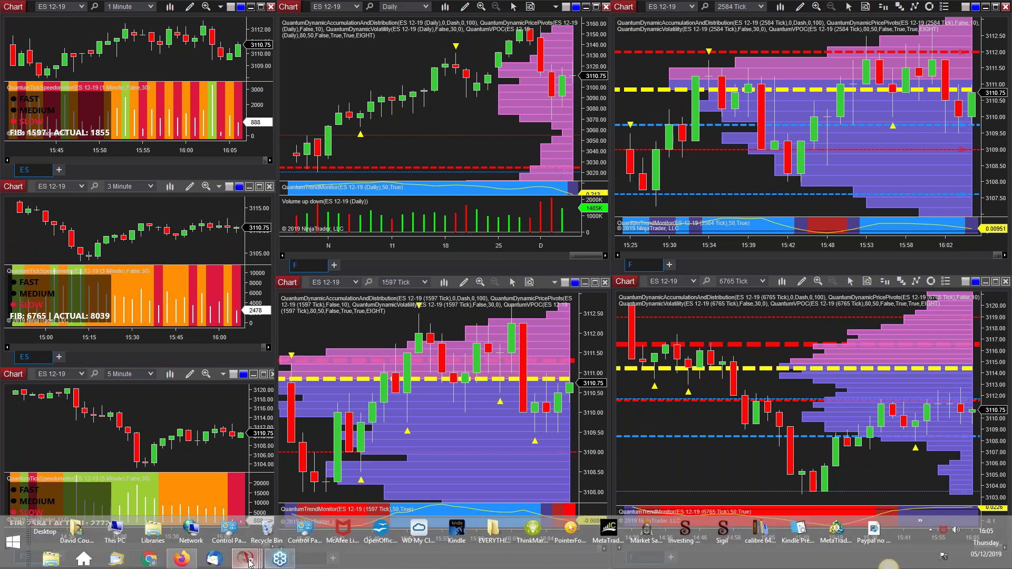
{"action": "mouse_move", "coordinate": [247, 560]}
{"action": "left_click", "coordinate": [91, 493]}
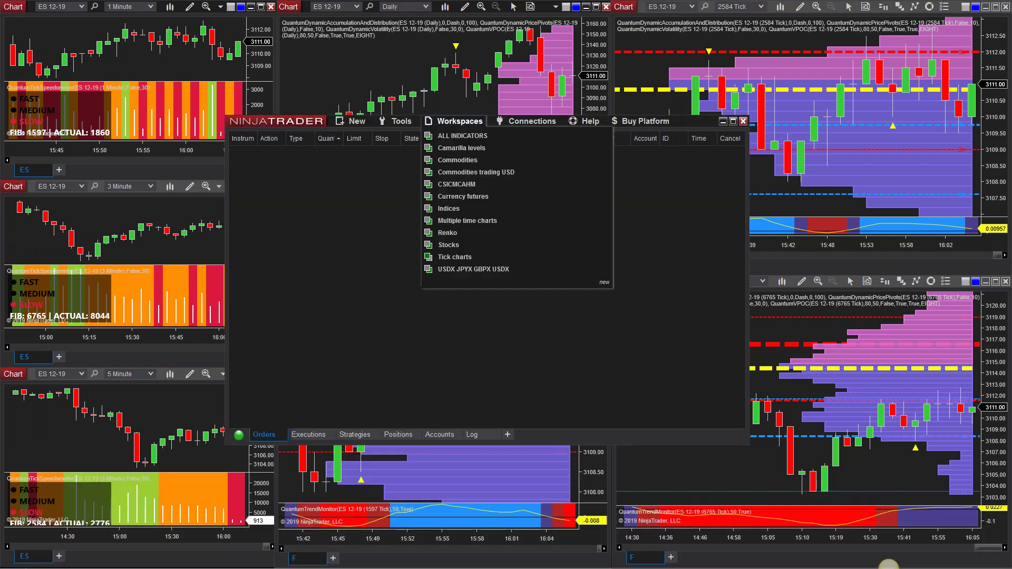
{"action": "left_click", "coordinate": [454, 221]}
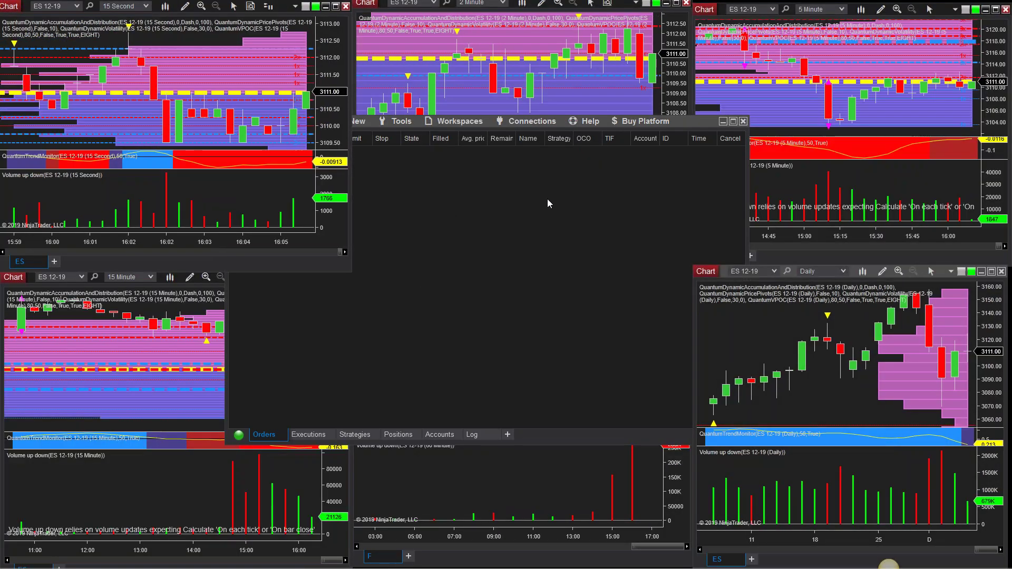
{"action": "left_click", "coordinate": [723, 121]}
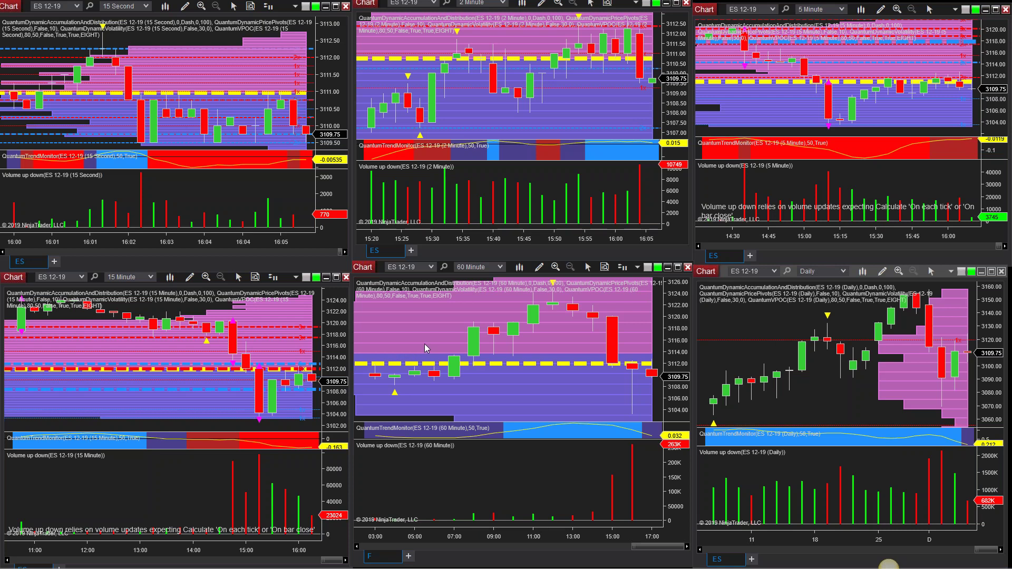
Step: Switch to the USDX JPYX GBPX USDX workspace and minimize the Control Center to view the four currency index charts
{"action": "mouse_move", "coordinate": [243, 559]}
{"action": "left_click", "coordinate": [109, 498]}
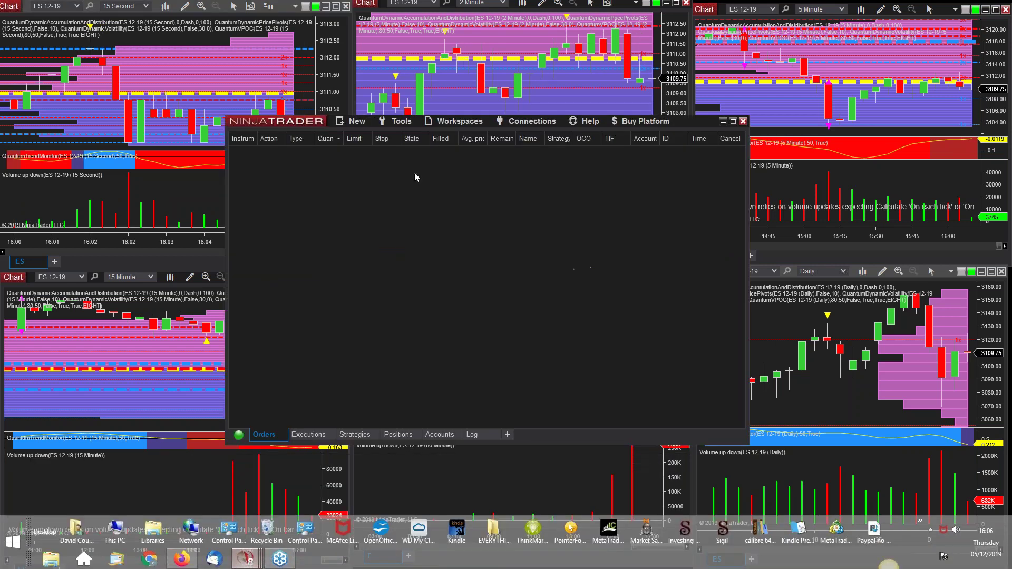
{"action": "left_click", "coordinate": [450, 120]}
{"action": "left_click", "coordinate": [446, 269]}
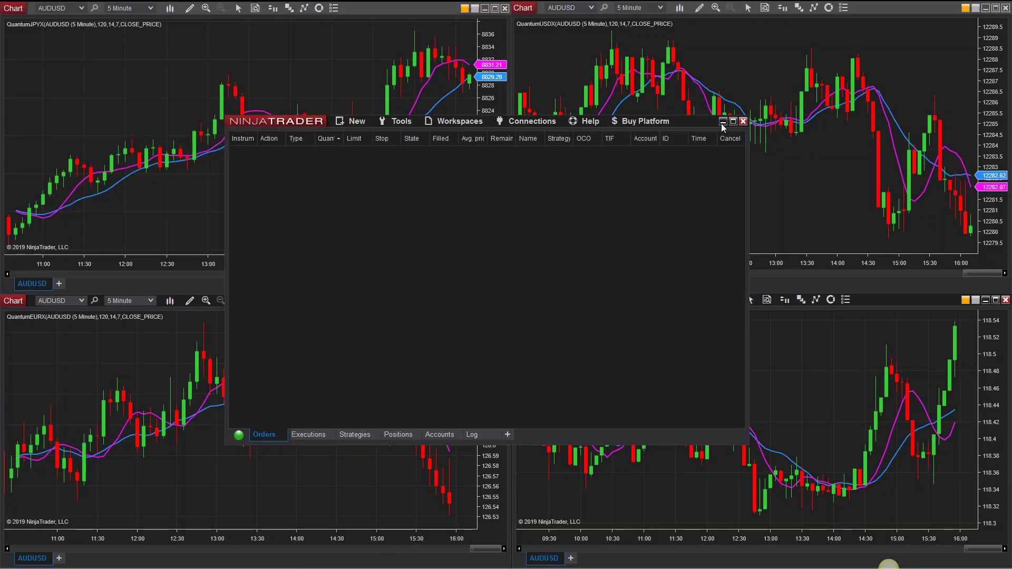
{"action": "left_click", "coordinate": [723, 122]}
{"action": "type", "text": "F"}
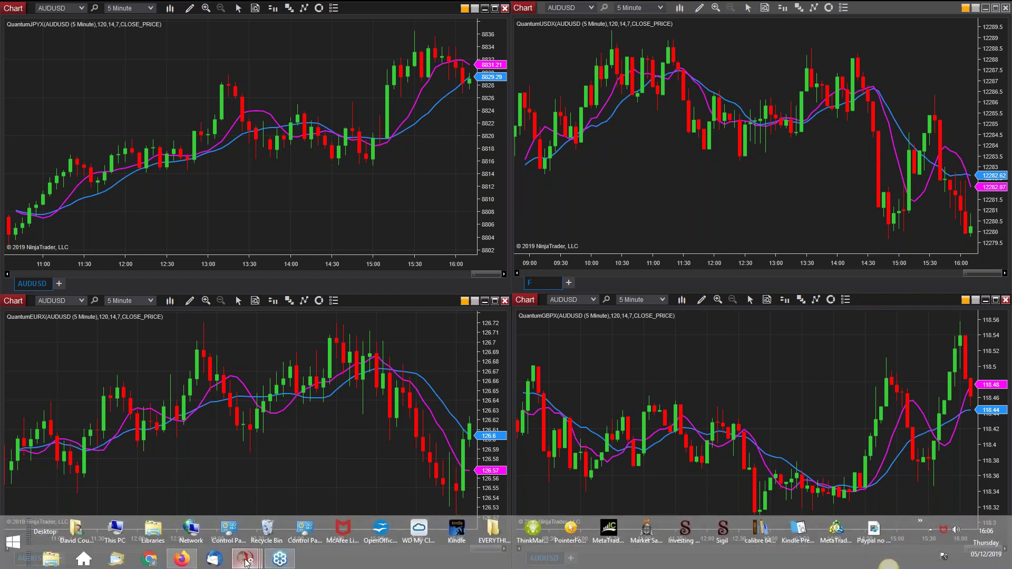
Step: Open the Commodities workspace with the Control Center minimized, and examine the CL 01-20 1 Minute chart at full screen before restoring it
{"action": "mouse_move", "coordinate": [244, 558]}
{"action": "left_click", "coordinate": [104, 522]}
{"action": "left_click", "coordinate": [460, 122]}
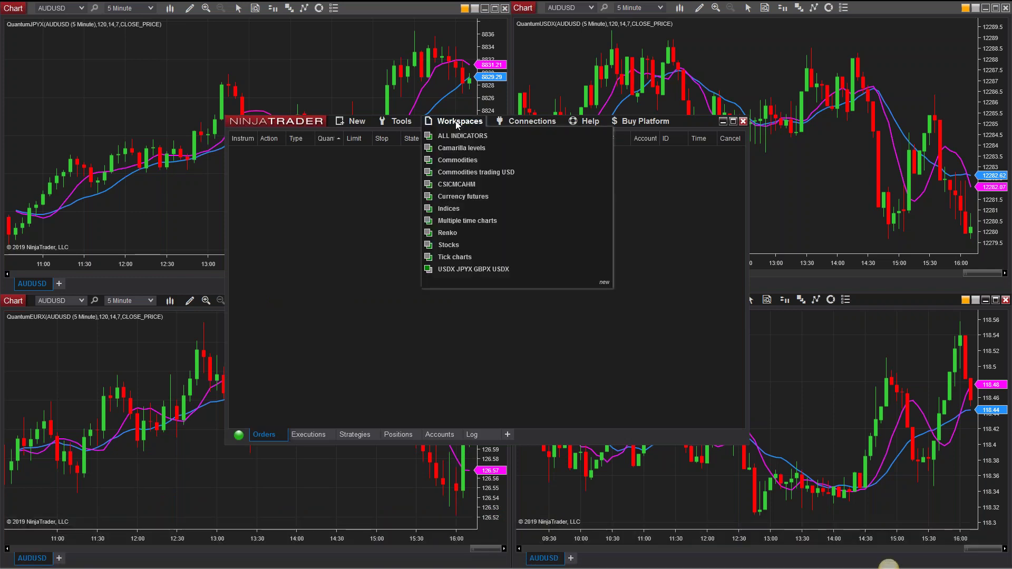
{"action": "left_click", "coordinate": [456, 162]}
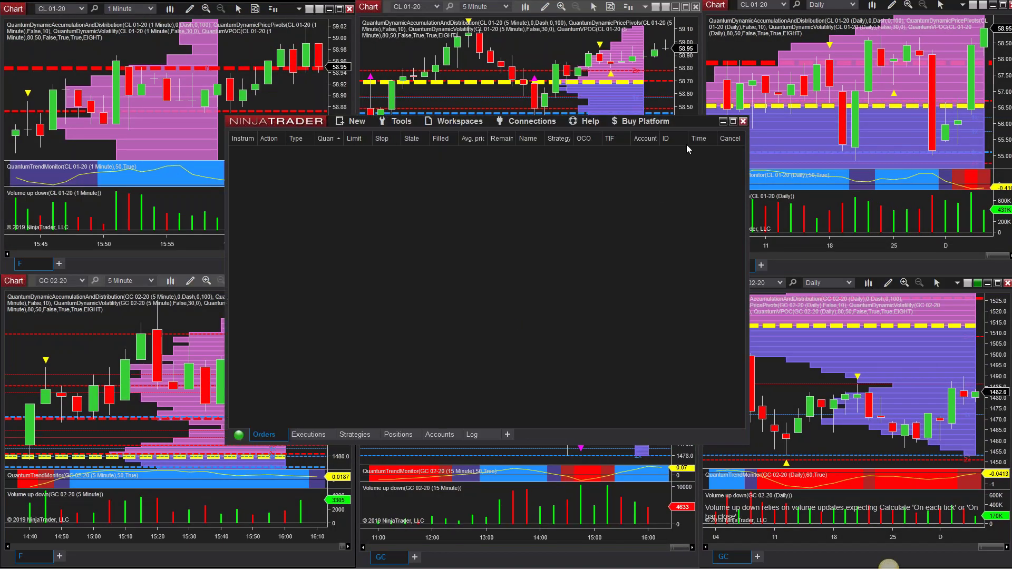
{"action": "left_click", "coordinate": [723, 121]}
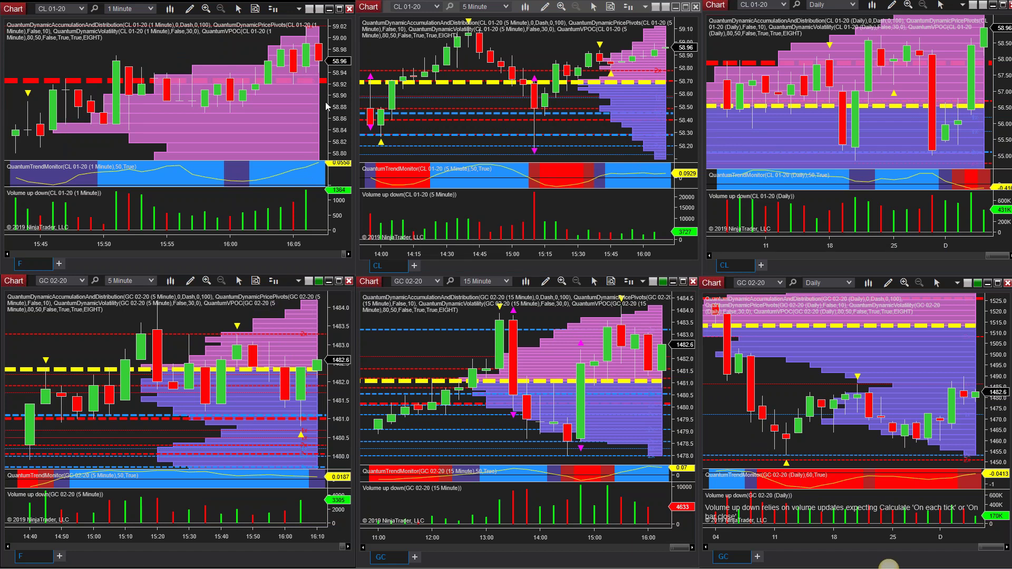
{"action": "left_click", "coordinate": [340, 9]}
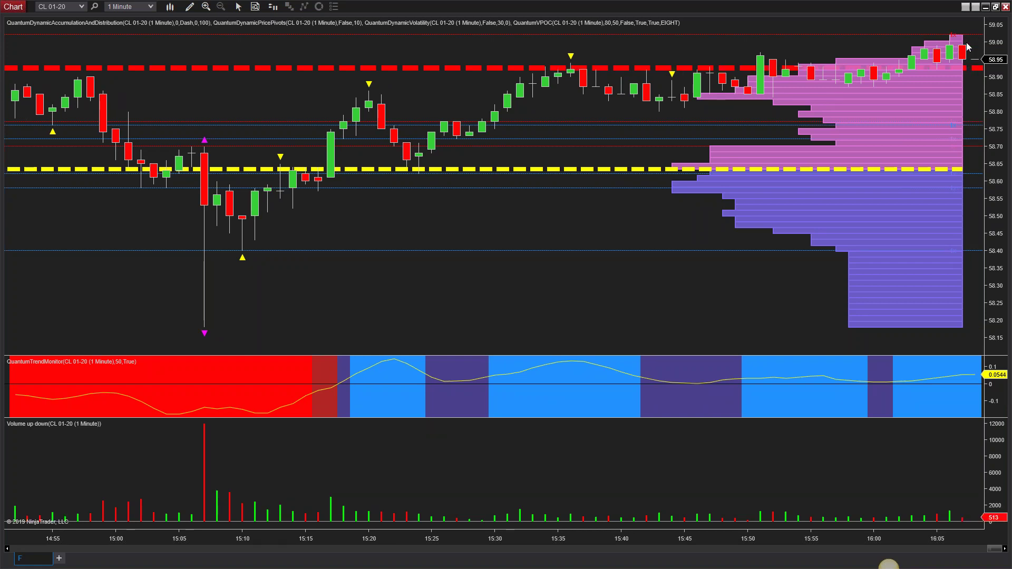
{"action": "left_click", "coordinate": [996, 7]}
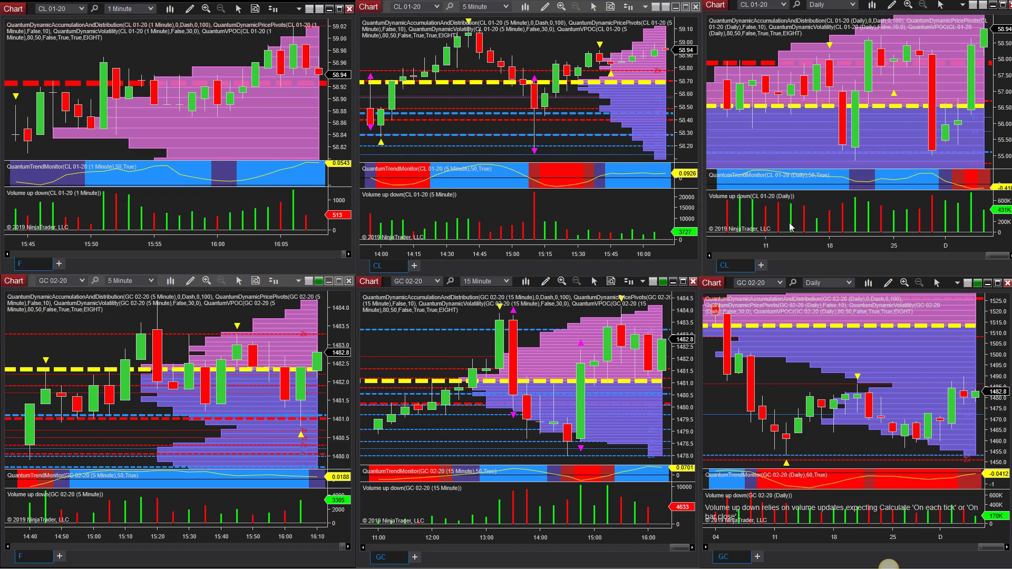
Step: Return from the Commodities workspace to the Multiple time charts workspace and minimize the Control Center
{"action": "mouse_move", "coordinate": [248, 566]}
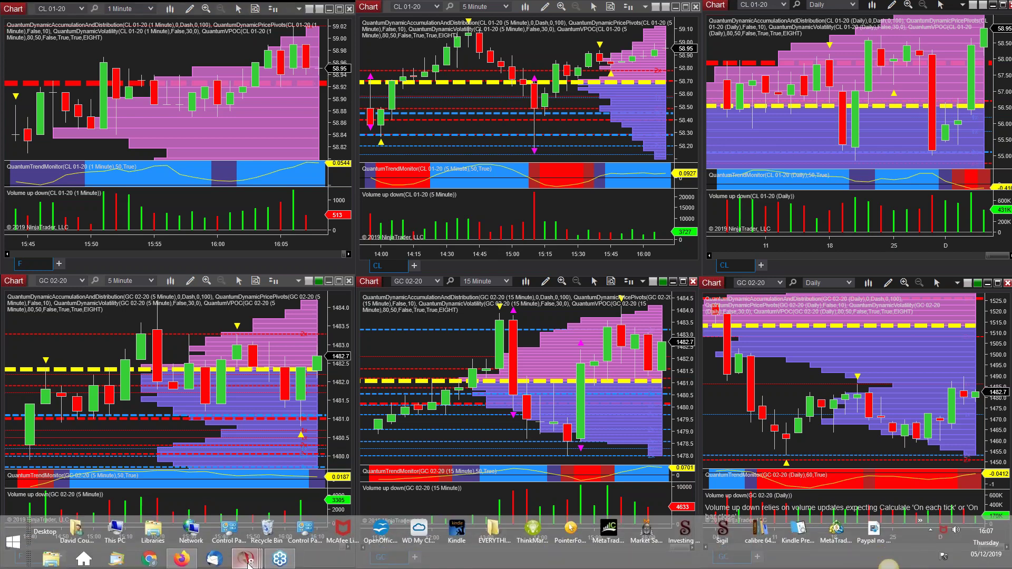
{"action": "left_click", "coordinate": [61, 515]}
{"action": "left_click", "coordinate": [456, 121]}
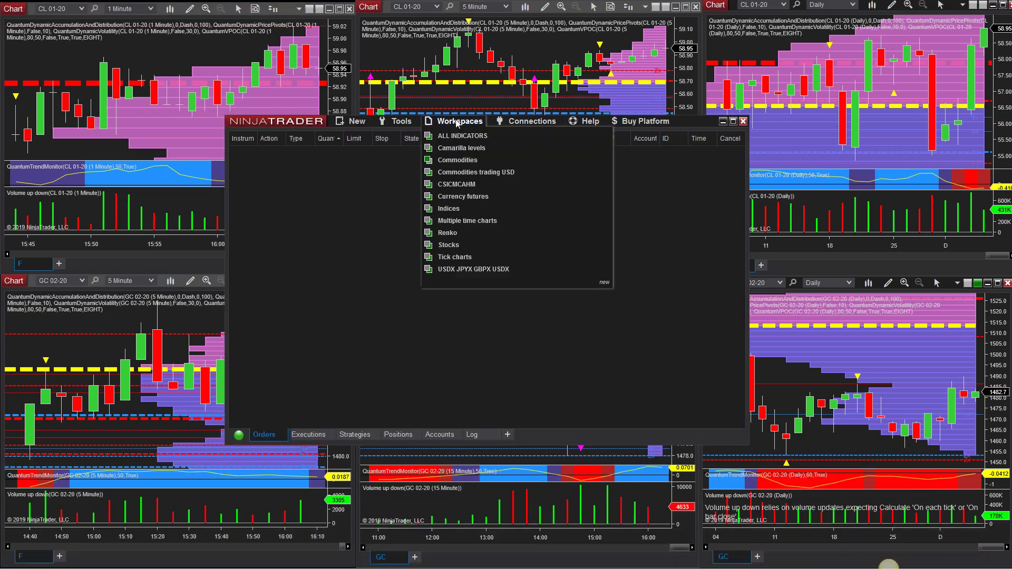
{"action": "left_click", "coordinate": [453, 221]}
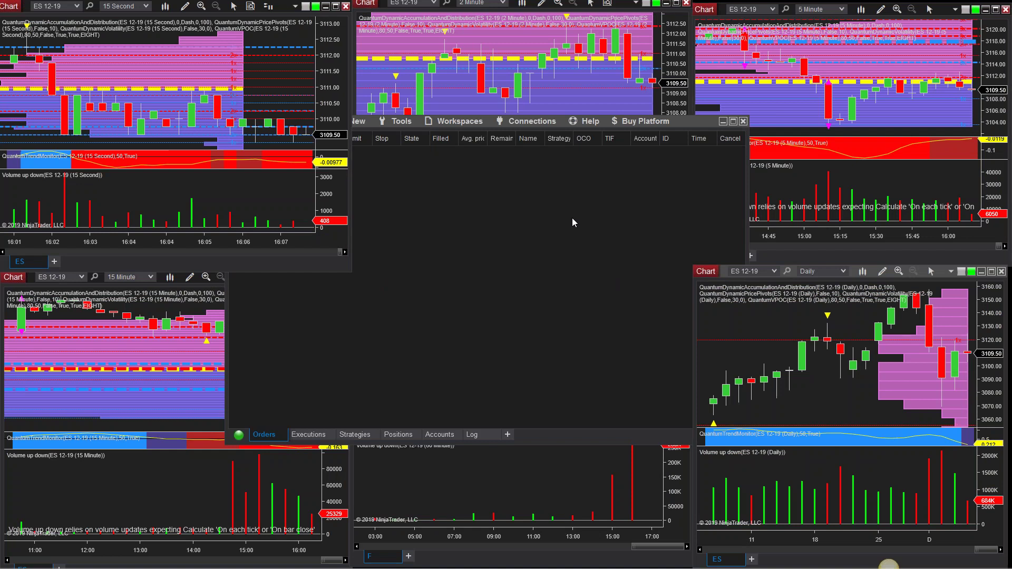
{"action": "left_click", "coordinate": [573, 222]}
{"action": "left_click", "coordinate": [722, 122]}
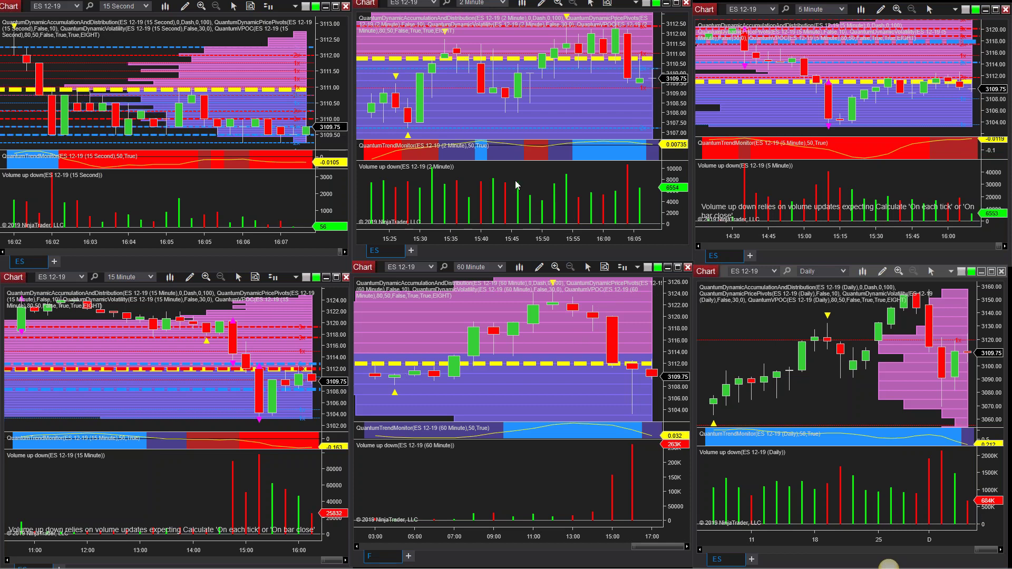
Step: Examine the ES 12-19 15 Second chart at full screen with its time axis compressed to show more candles, and restore it
{"action": "left_click", "coordinate": [335, 6]}
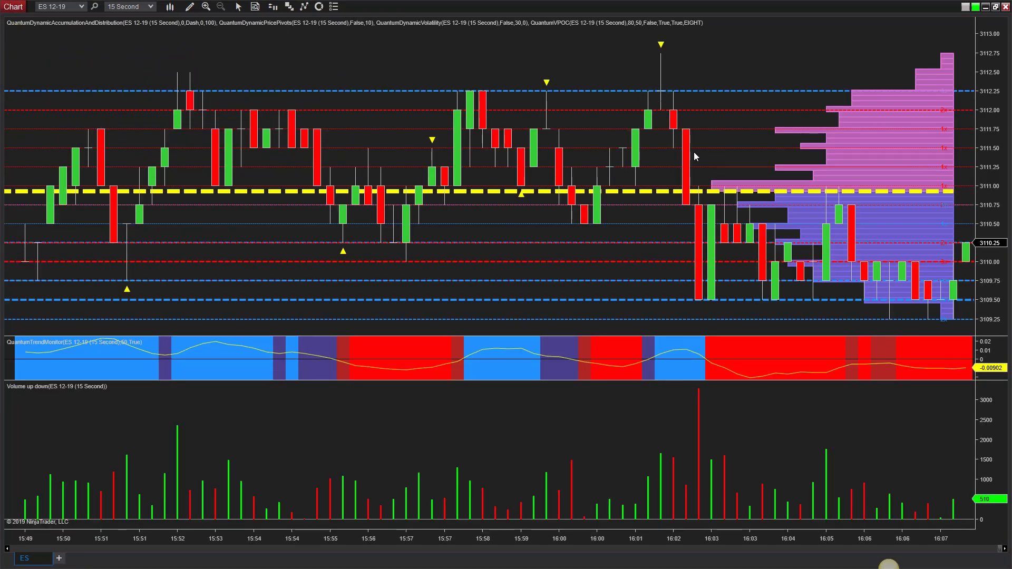
{"action": "left_click_drag", "start_coordinate": [821, 542], "coordinate": [855, 540]}
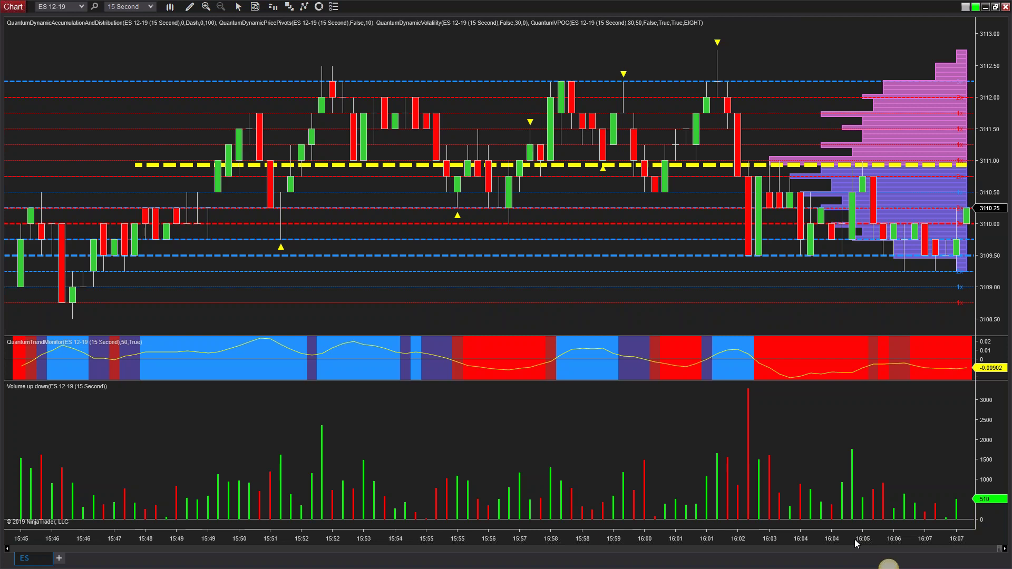
{"action": "left_click_drag", "start_coordinate": [855, 540], "coordinate": [824, 534]}
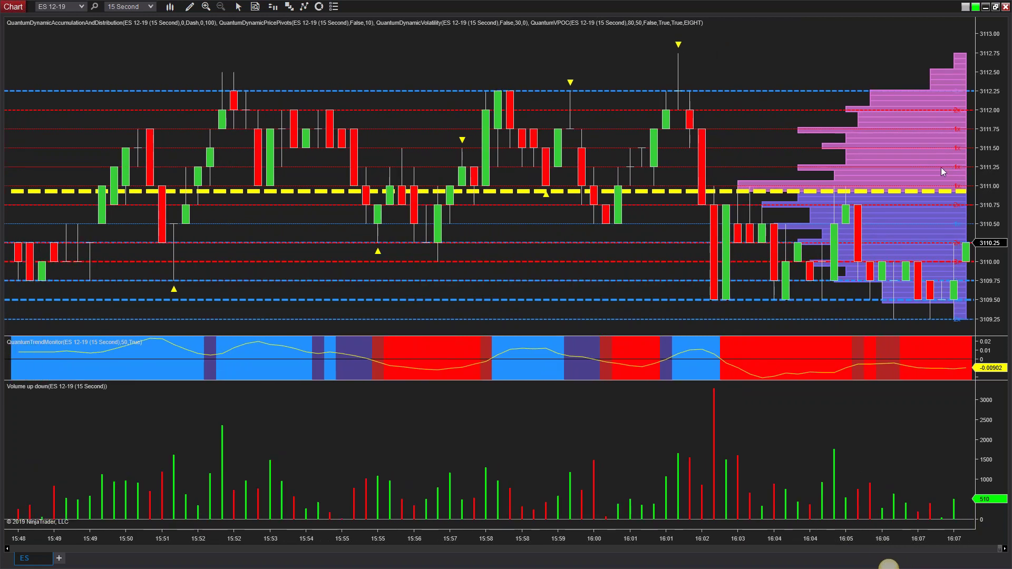
{"action": "left_click", "coordinate": [997, 7]}
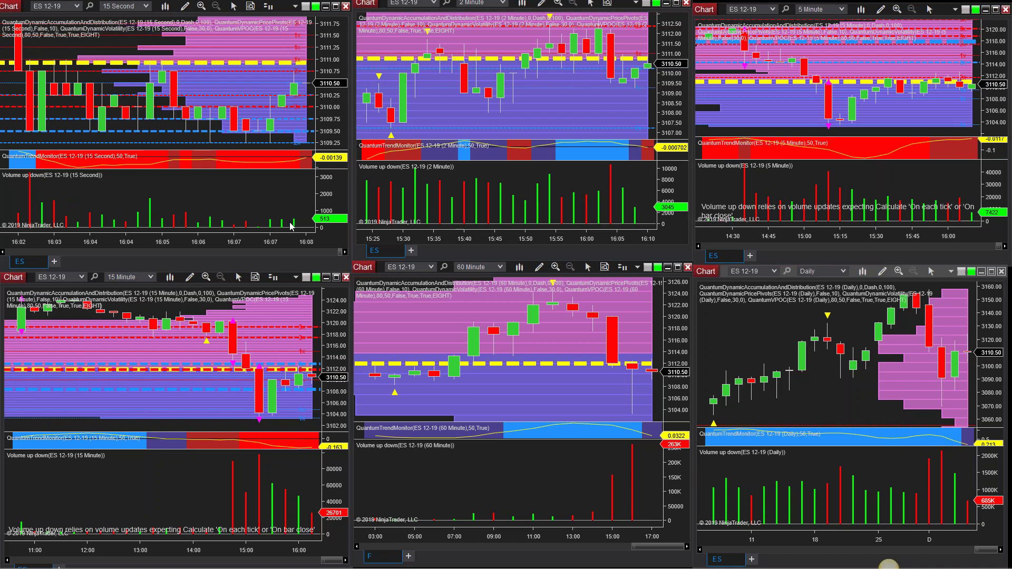
Step: Examine the ES 12-19 15 Second and 2 Minute charts in turn at full screen, restoring each one
{"action": "left_click", "coordinate": [336, 6]}
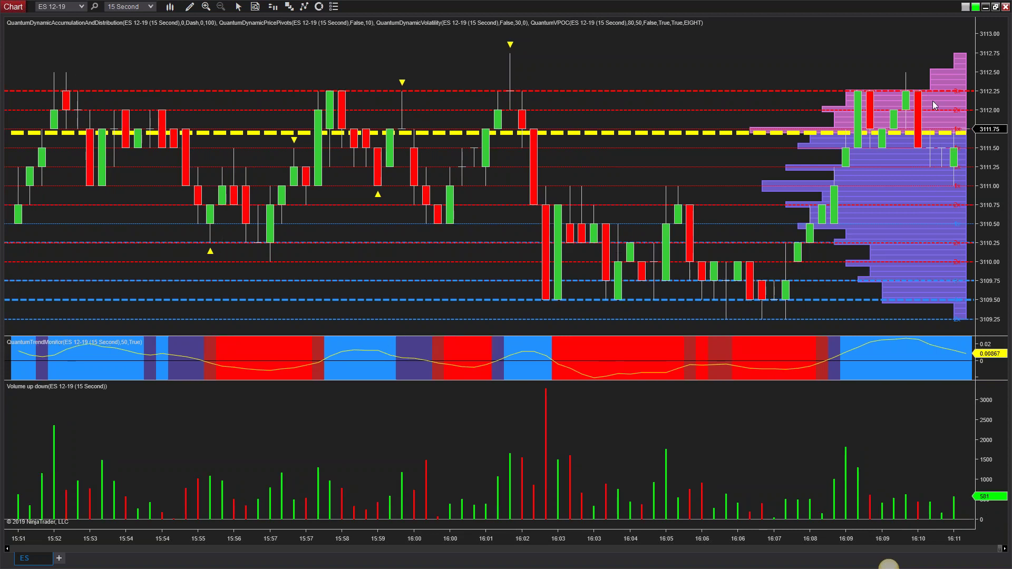
{"action": "left_click", "coordinate": [997, 7]}
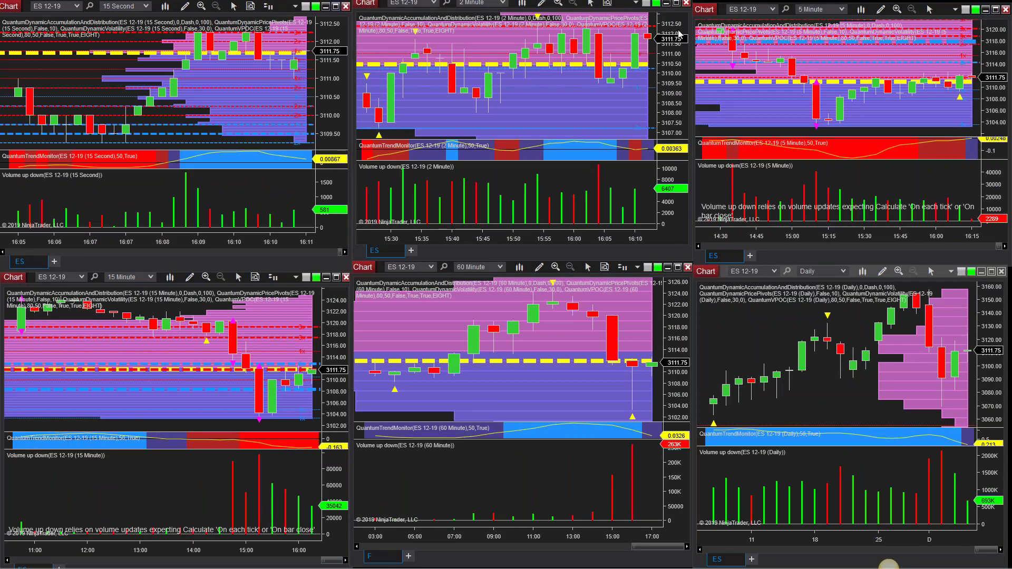
{"action": "left_click", "coordinate": [677, 3]}
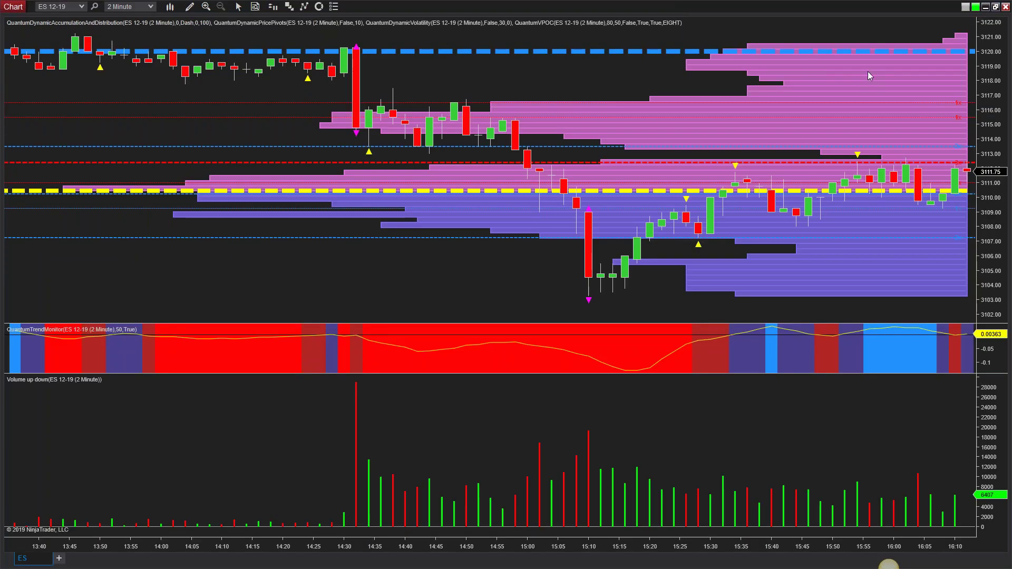
{"action": "left_click", "coordinate": [996, 6]}
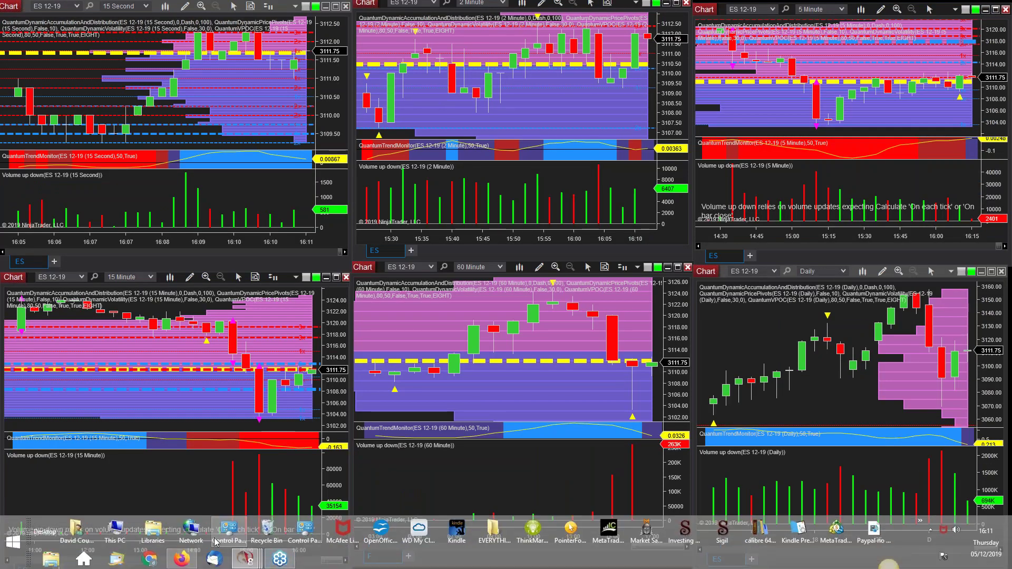
Step: Open the Currency futures workspace from the Control Center to view the 6J 12-19 charts and currency strength lines
{"action": "mouse_move", "coordinate": [245, 558]}
{"action": "left_click", "coordinate": [92, 509]}
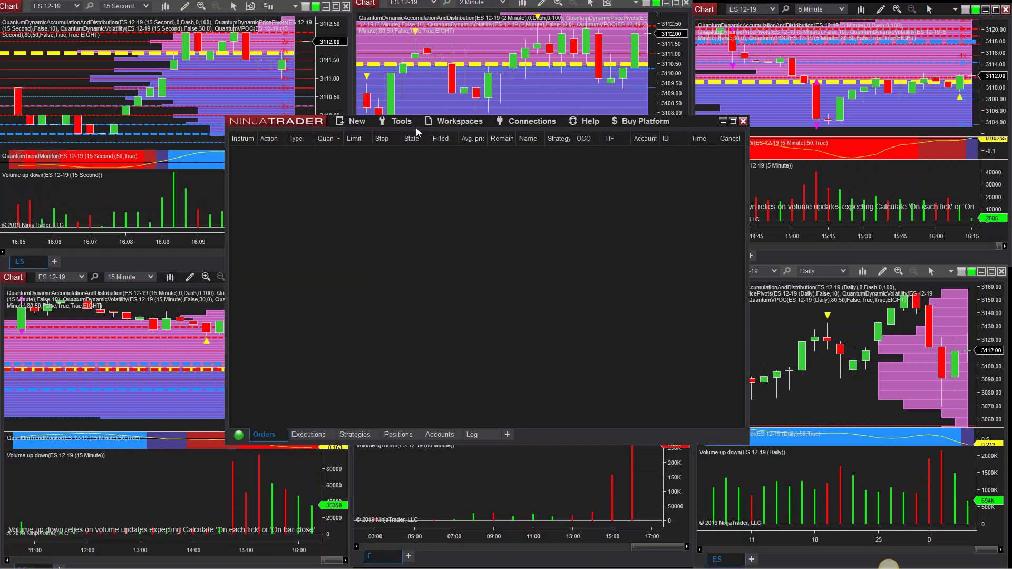
{"action": "left_click", "coordinate": [455, 123]}
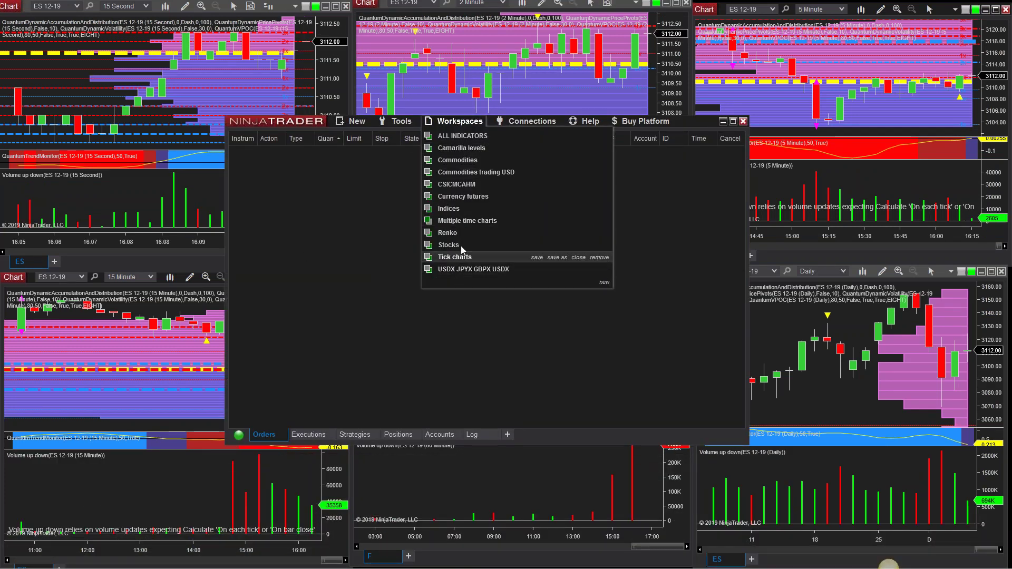
{"action": "left_click", "coordinate": [460, 197]}
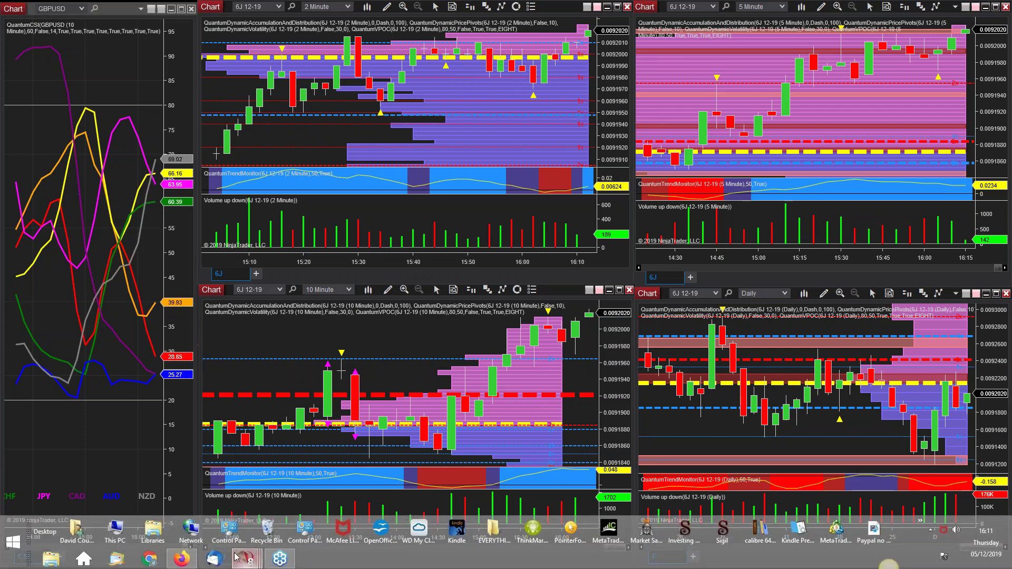
Step: Open the USDX JPYX GBPX USDX workspace from the Control Center to view the 5 Minute currency index charts, and minimize the Control Center
{"action": "mouse_move", "coordinate": [246, 559]}
{"action": "left_click", "coordinate": [84, 486]}
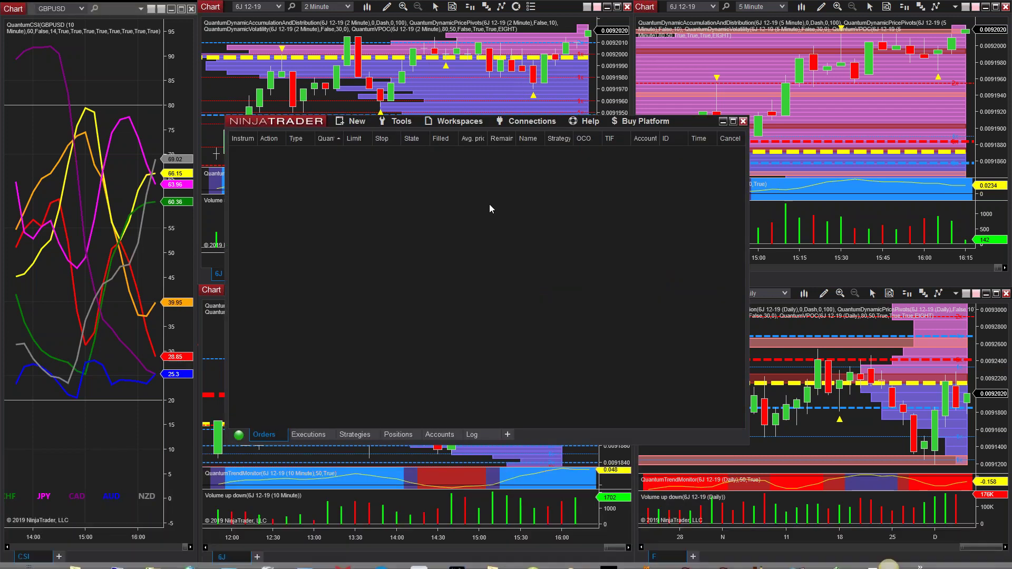
{"action": "left_click", "coordinate": [463, 123]}
{"action": "left_click", "coordinate": [451, 269]}
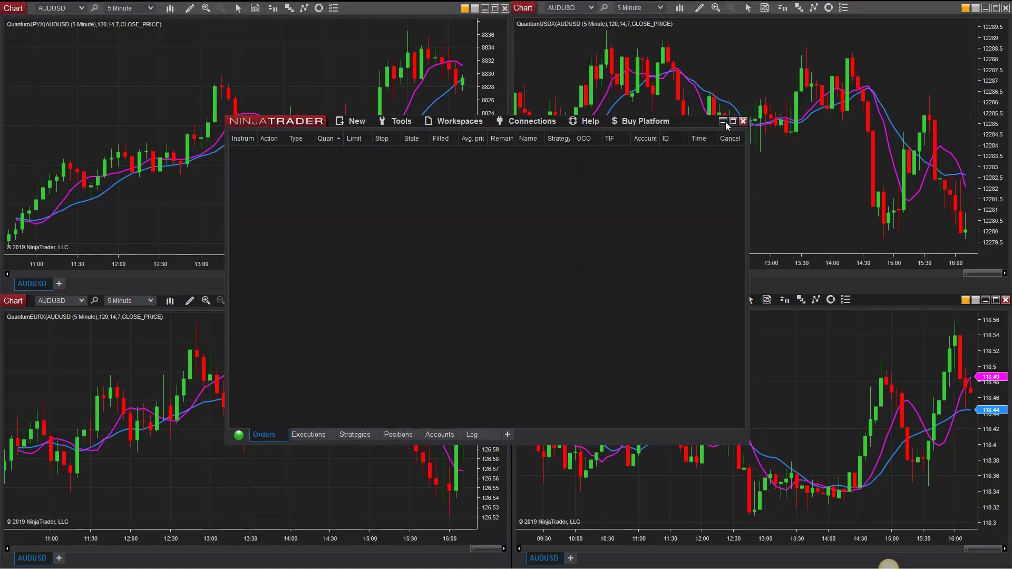
{"action": "left_click", "coordinate": [722, 122]}
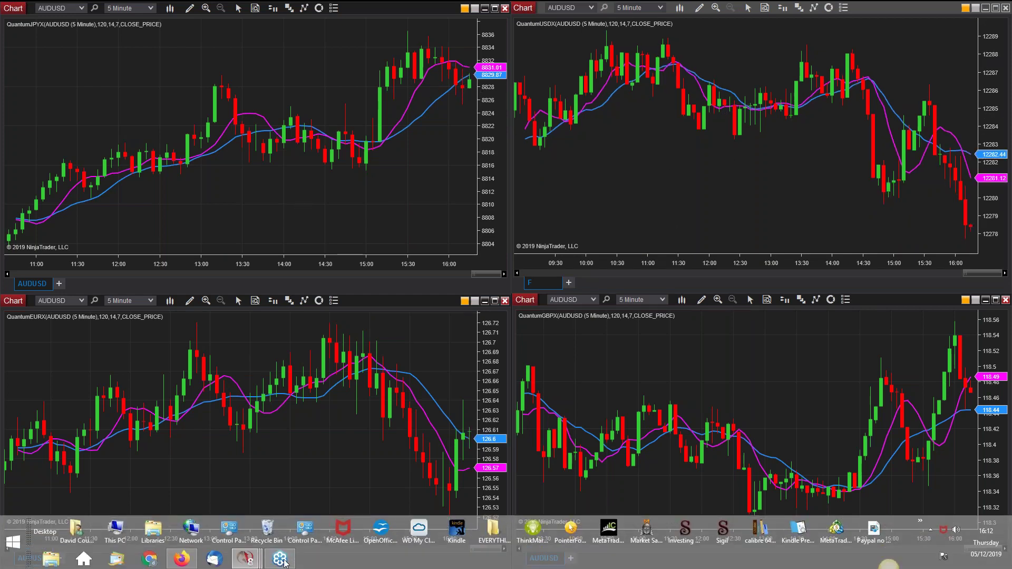
Step: Return from the currency index workspace to the Multiple time charts workspace and minimize the Control Center
{"action": "mouse_move", "coordinate": [244, 558]}
{"action": "left_click", "coordinate": [84, 486]}
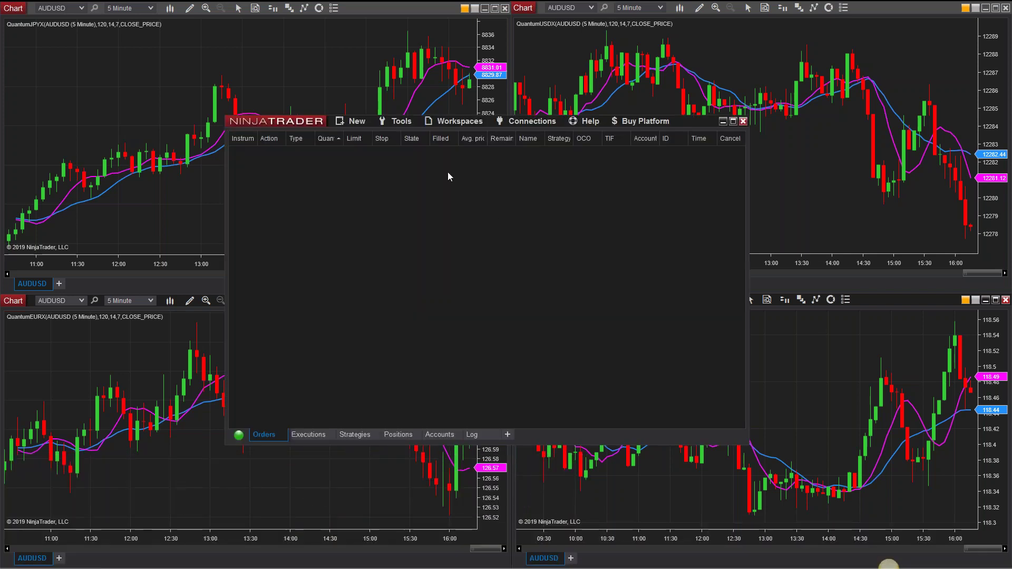
{"action": "left_click", "coordinate": [460, 122]}
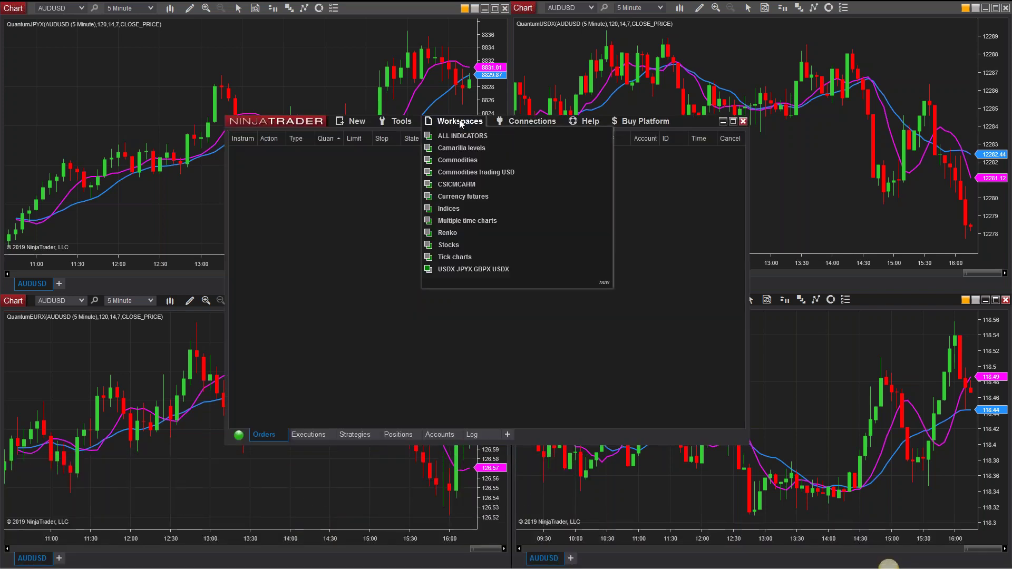
{"action": "left_click", "coordinate": [459, 221]}
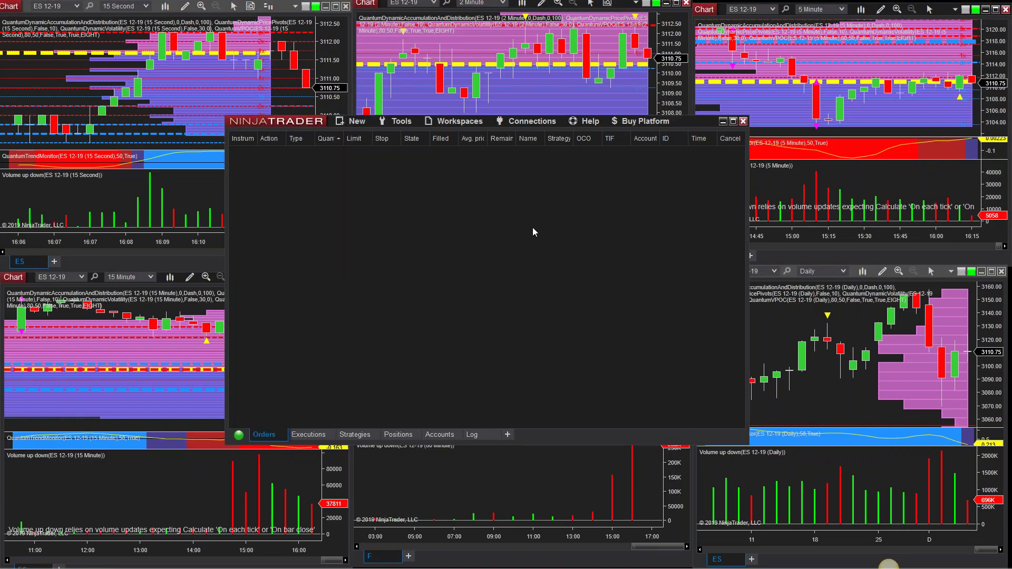
{"action": "left_click", "coordinate": [723, 122]}
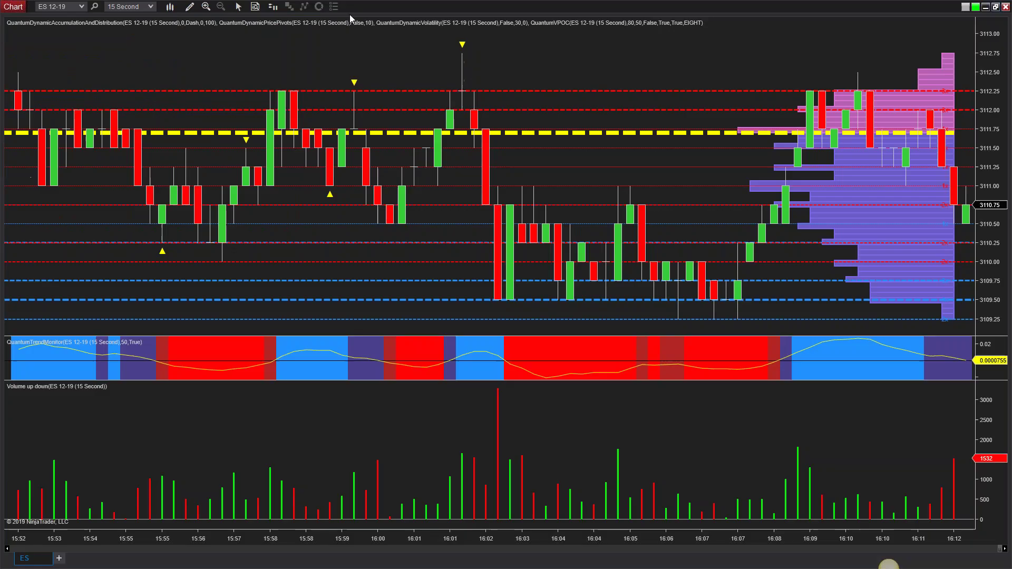
Step: Examine the ES 12-19 15 Second and 5 Minute charts in turn at full screen, restoring each one
{"action": "left_click", "coordinate": [337, 8]}
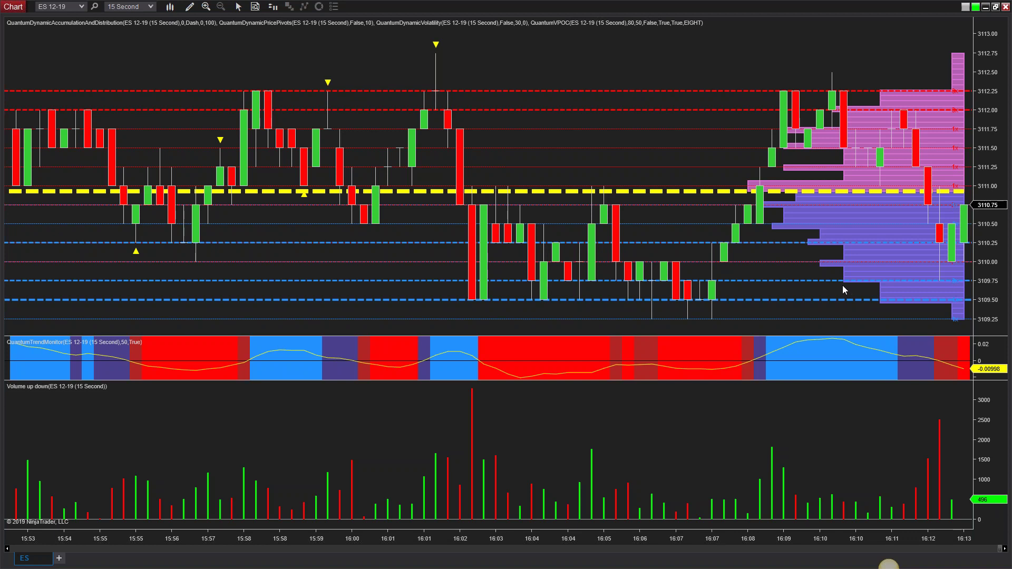
{"action": "left_click", "coordinate": [997, 7]}
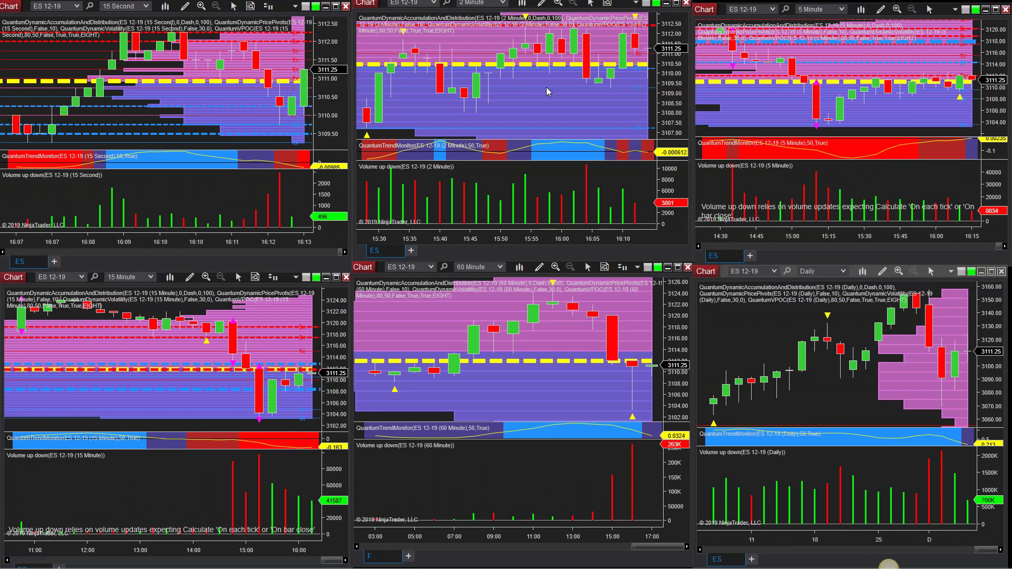
{"action": "left_click", "coordinate": [996, 10]}
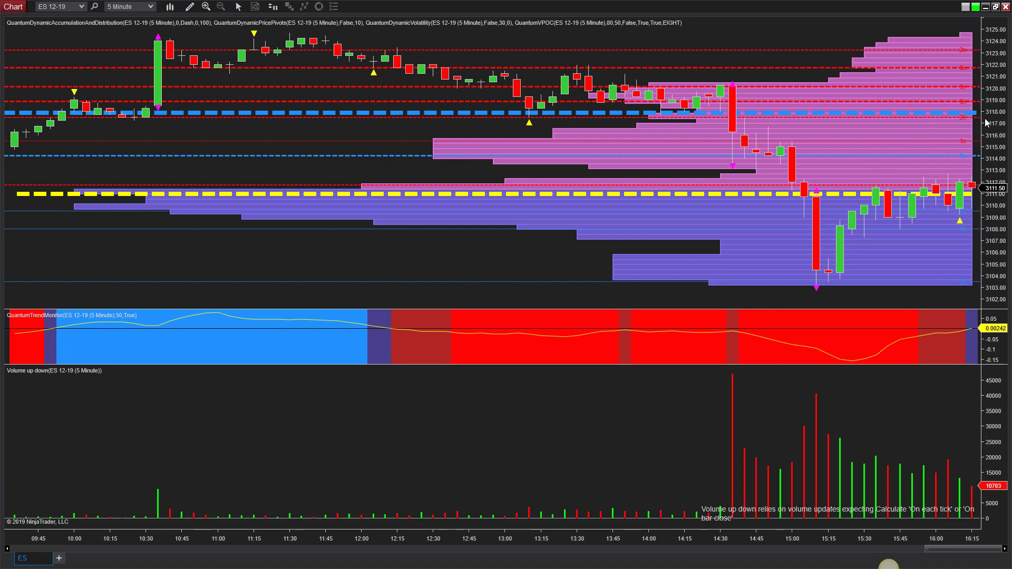
{"action": "left_click", "coordinate": [996, 7]}
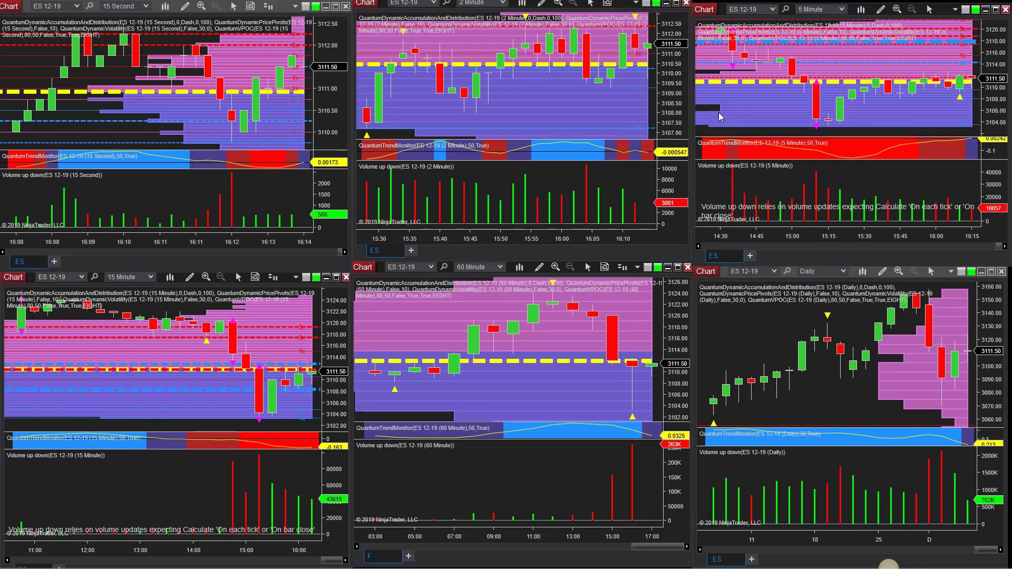
Step: Examine the ES 12-19 15 Minute chart at full screen with its time axis compressed to show more candles, and restore it
{"action": "left_click", "coordinate": [337, 278]}
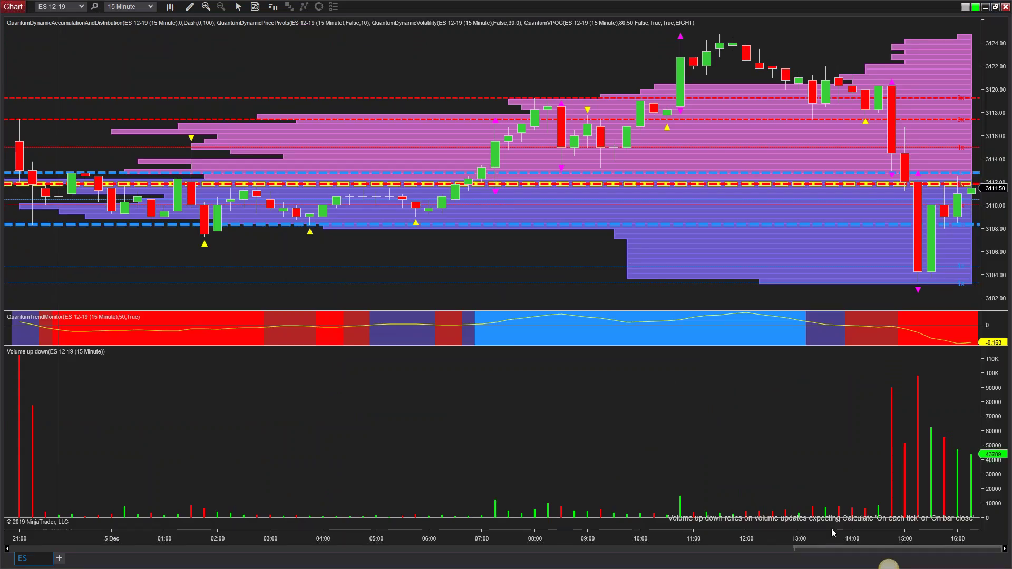
{"action": "left_click_drag", "start_coordinate": [849, 538], "coordinate": [880, 538]}
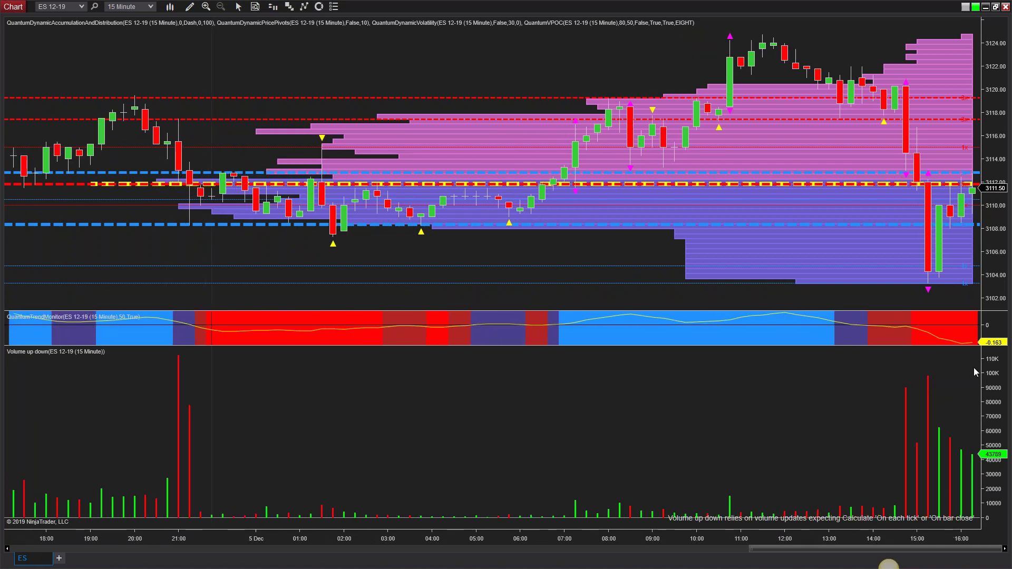
{"action": "left_click", "coordinate": [996, 7]}
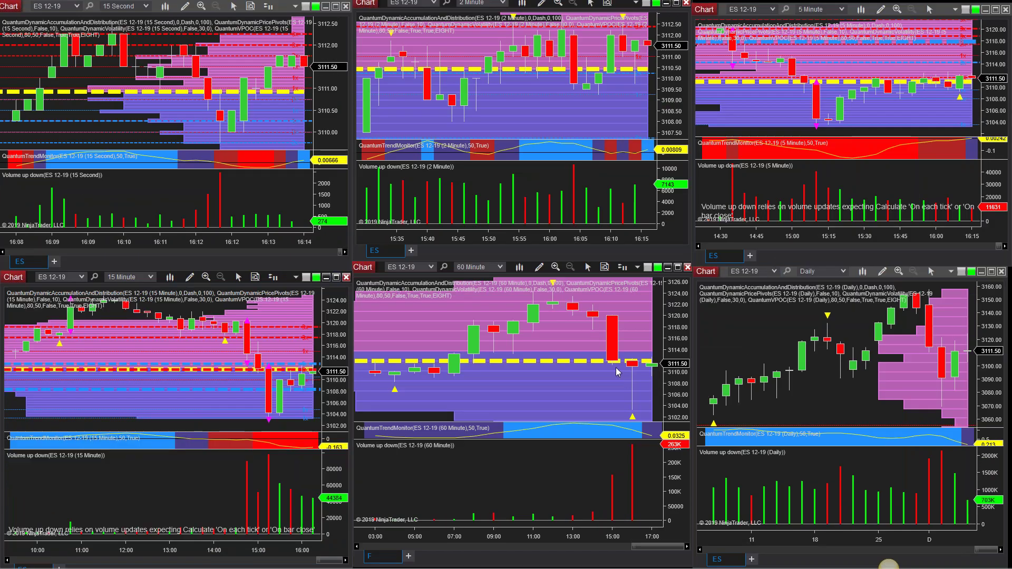
Step: Open the Tick charts workspace from the Control Center to view the ES 12-19 tick charts and tick speedometers
{"action": "mouse_move", "coordinate": [243, 559]}
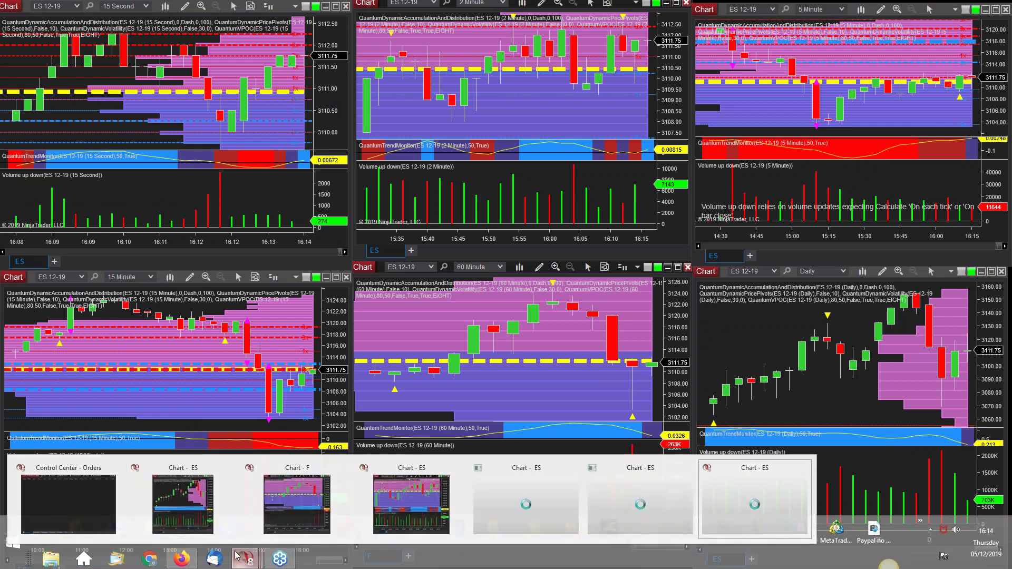
{"action": "left_click", "coordinate": [91, 508]}
{"action": "left_click", "coordinate": [456, 121]}
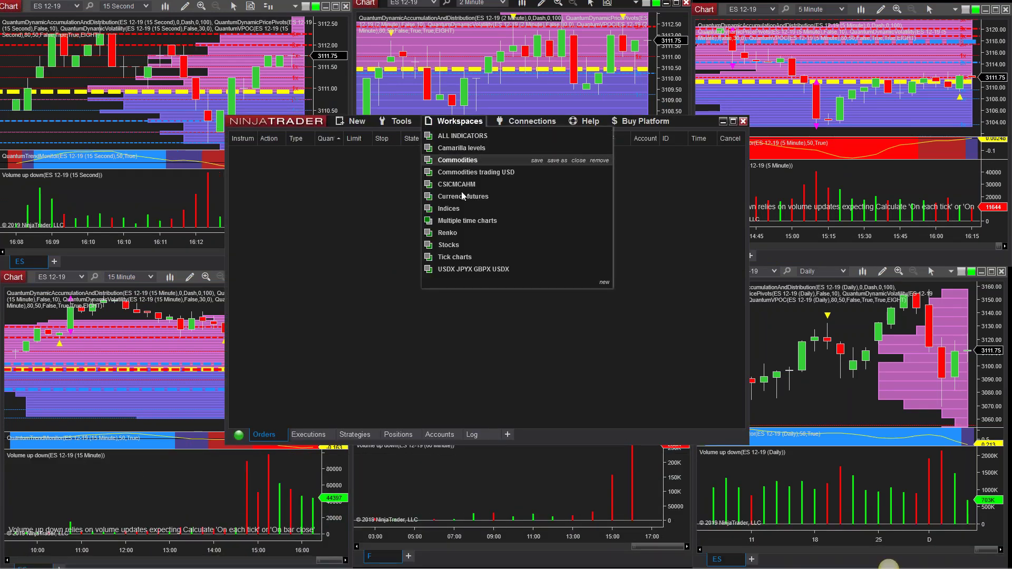
{"action": "left_click", "coordinate": [454, 256]}
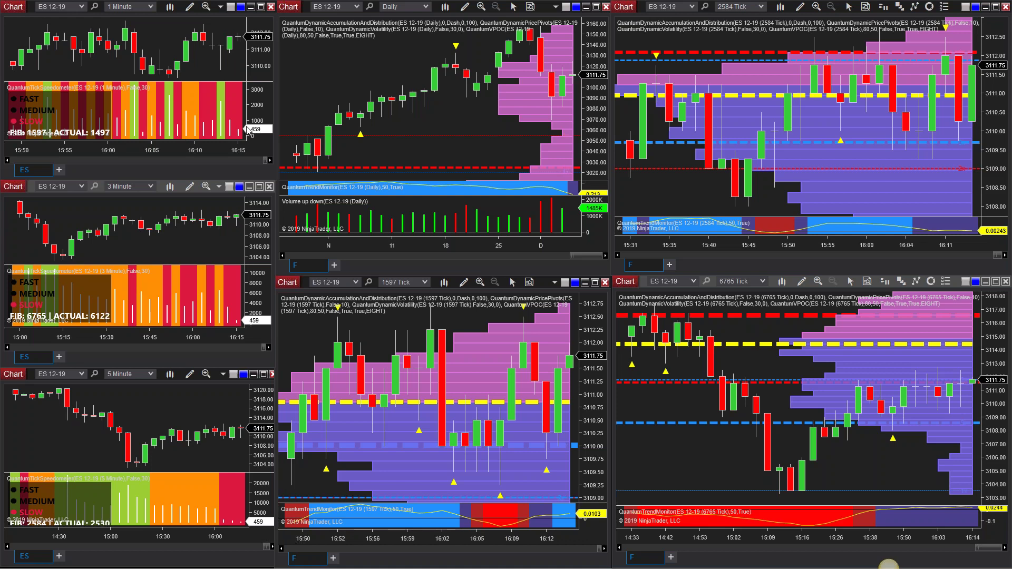
Step: Return from Tick charts to the Multiple time charts workspace and examine the ES 12-19 Daily chart at full screen, restoring it
{"action": "mouse_move", "coordinate": [319, 564]}
{"action": "mouse_move", "coordinate": [246, 559]}
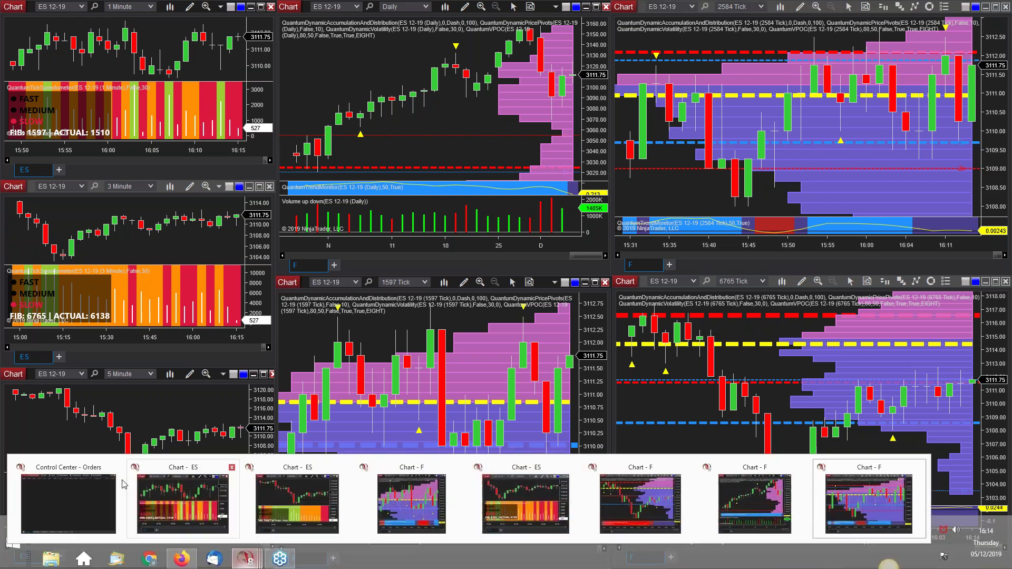
{"action": "left_click", "coordinate": [77, 489]}
{"action": "left_click", "coordinate": [459, 121]}
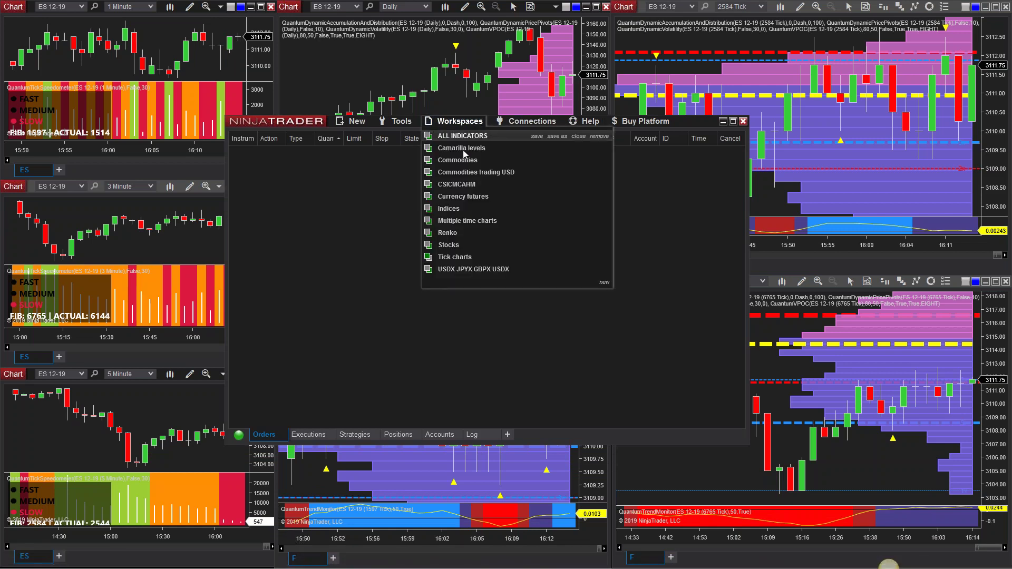
{"action": "left_click", "coordinate": [462, 222]}
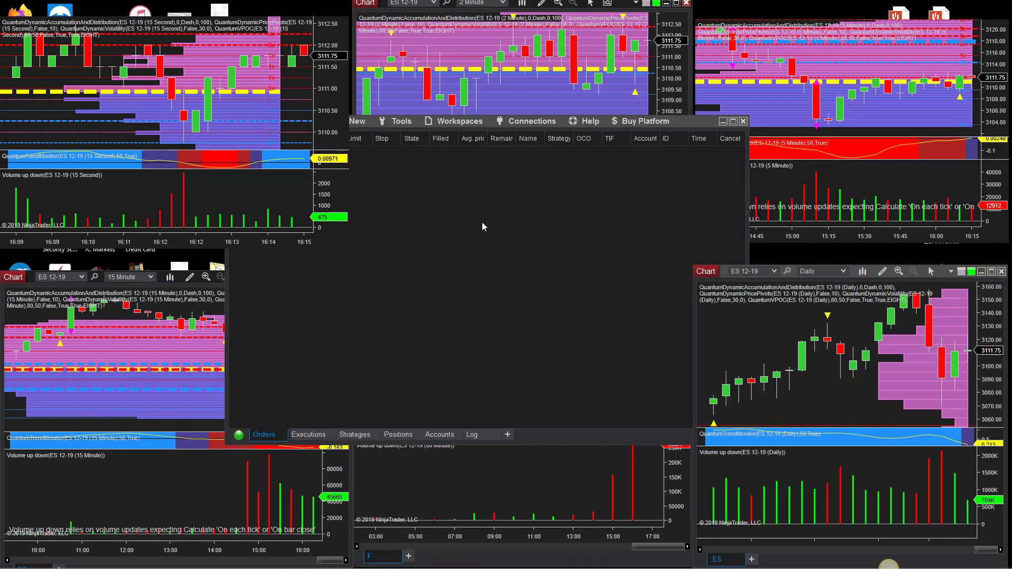
{"action": "left_click", "coordinate": [721, 122]}
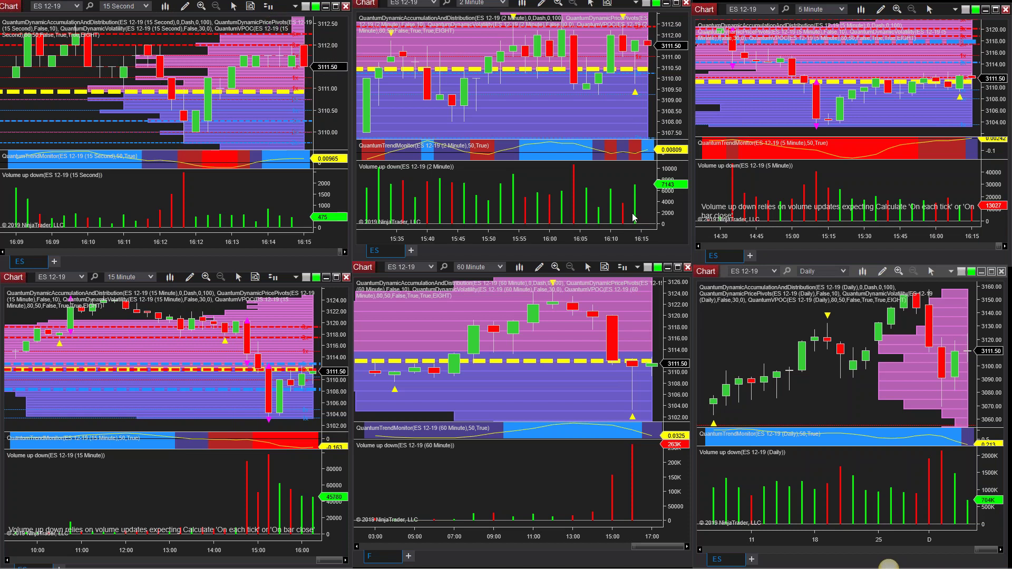
{"action": "left_click", "coordinate": [992, 272]}
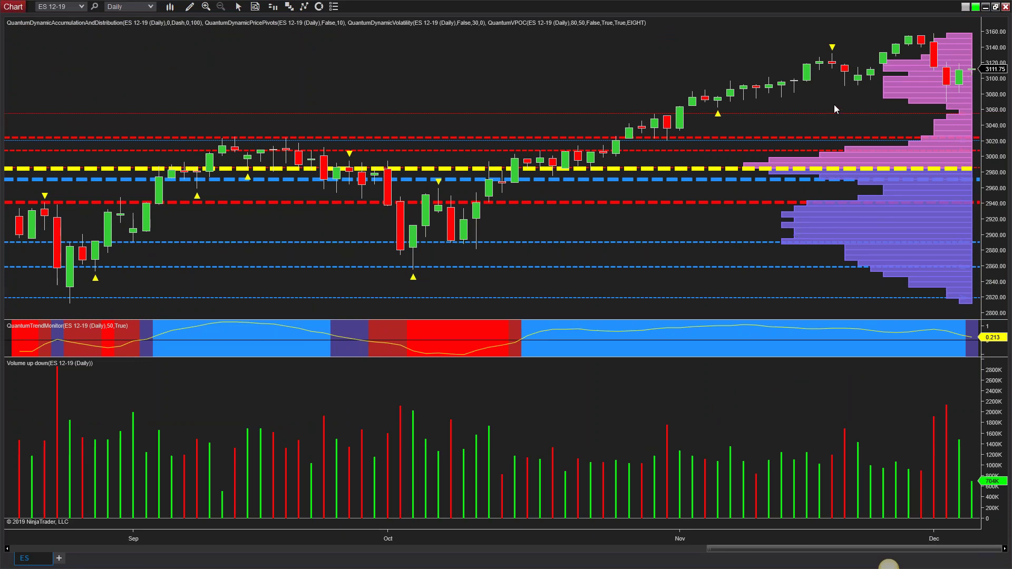
{"action": "left_click", "coordinate": [996, 7]}
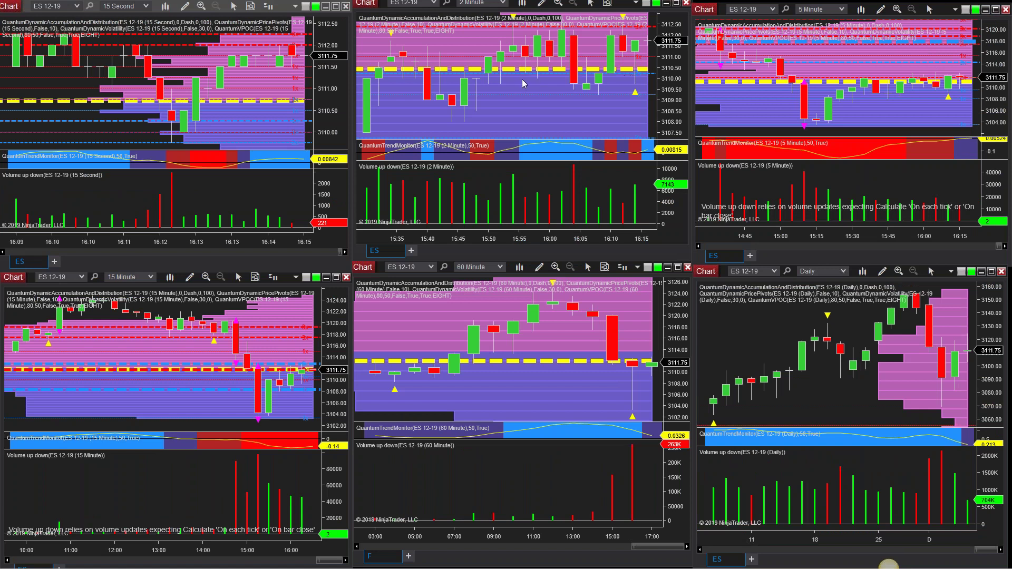
Step: Switch to Firefox and view the oddschecker General Election Most Seats odds and the politicalbetting.com Commons seats spreads page
{"action": "mouse_move", "coordinate": [246, 565]}
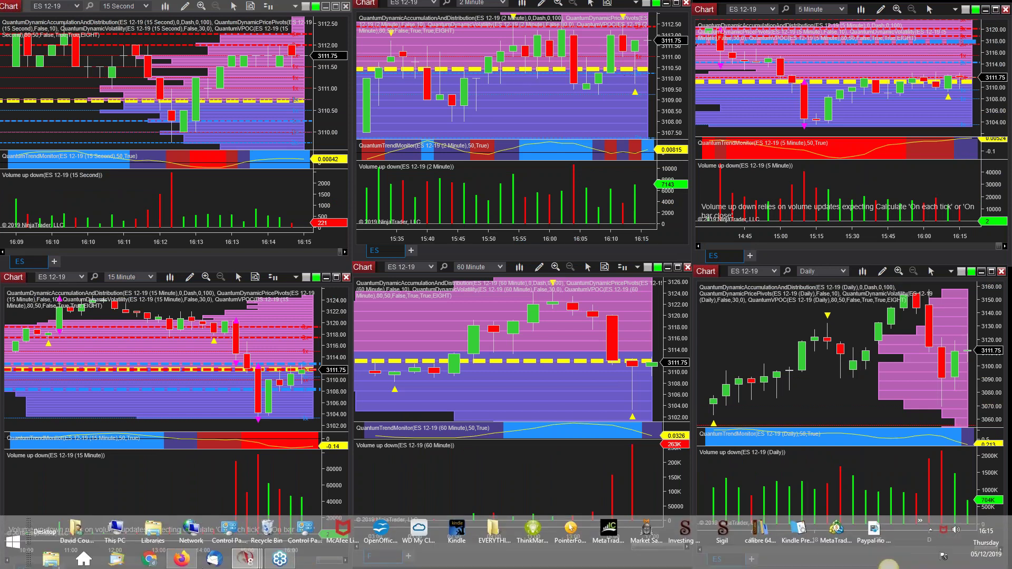
{"action": "left_click", "coordinate": [174, 560]}
{"action": "left_click", "coordinate": [503, 9]}
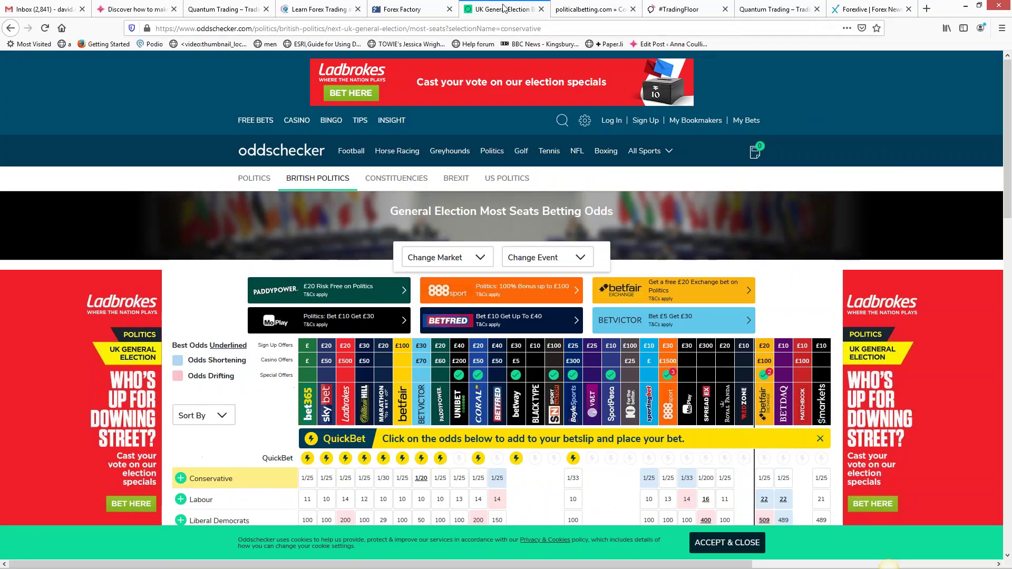
{"action": "left_click", "coordinate": [593, 9]}
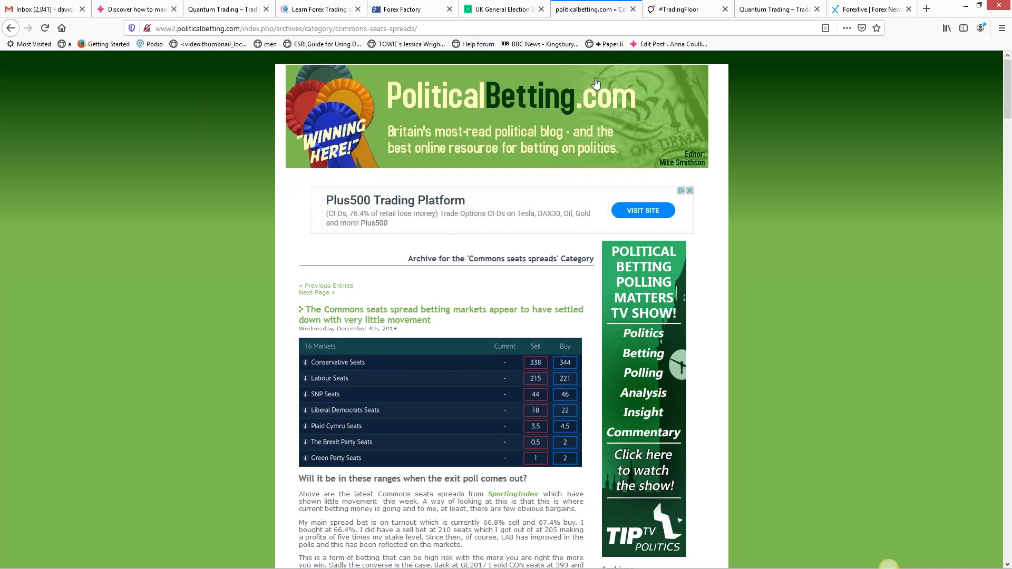
Step: Return to the oddschecker page to examine the odds for each party, and minimize the browser to get back to the ES charts
{"action": "left_click", "coordinate": [503, 9]}
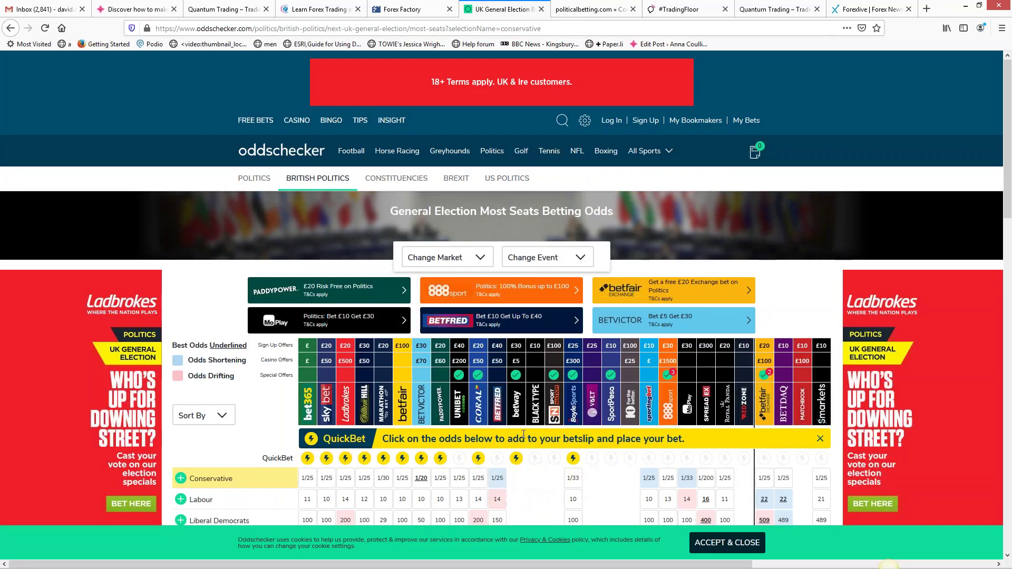
{"action": "scroll", "coordinate": [515, 402], "scroll_direction": "down", "scroll_amount": 4}
{"action": "scroll", "coordinate": [515, 402], "scroll_direction": "up", "scroll_amount": 1}
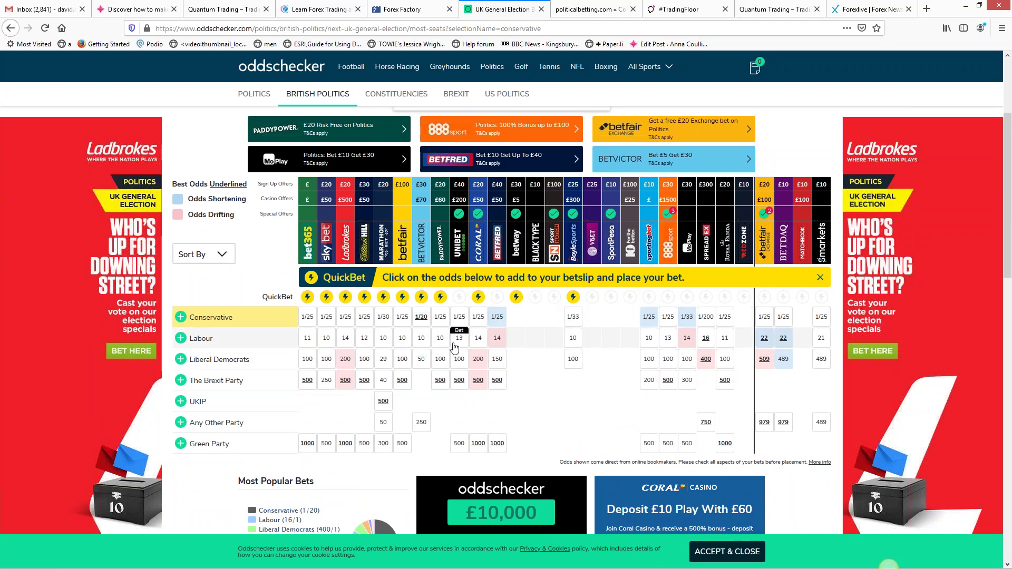
{"action": "scroll", "coordinate": [454, 347], "scroll_direction": "up", "scroll_amount": 3}
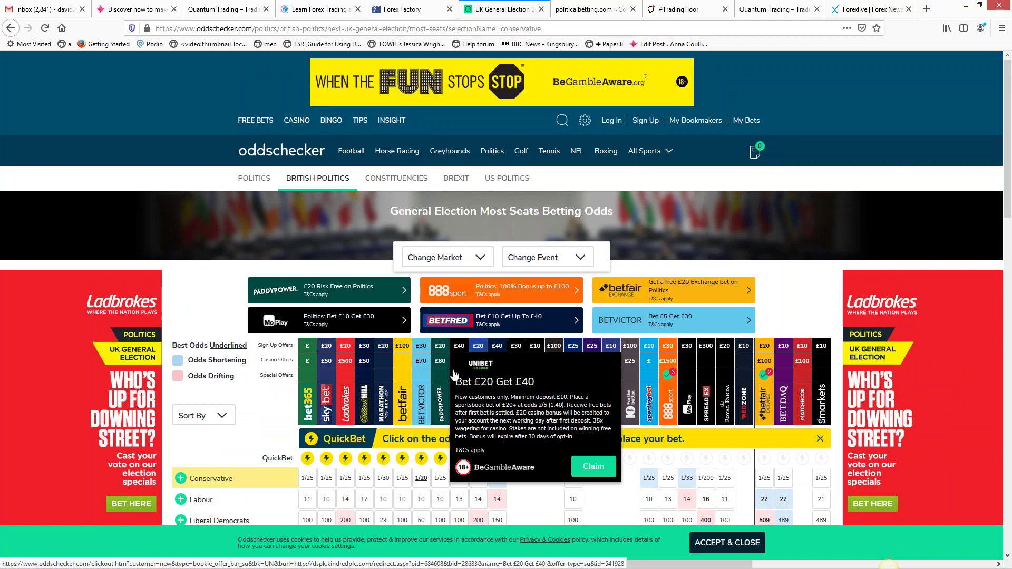
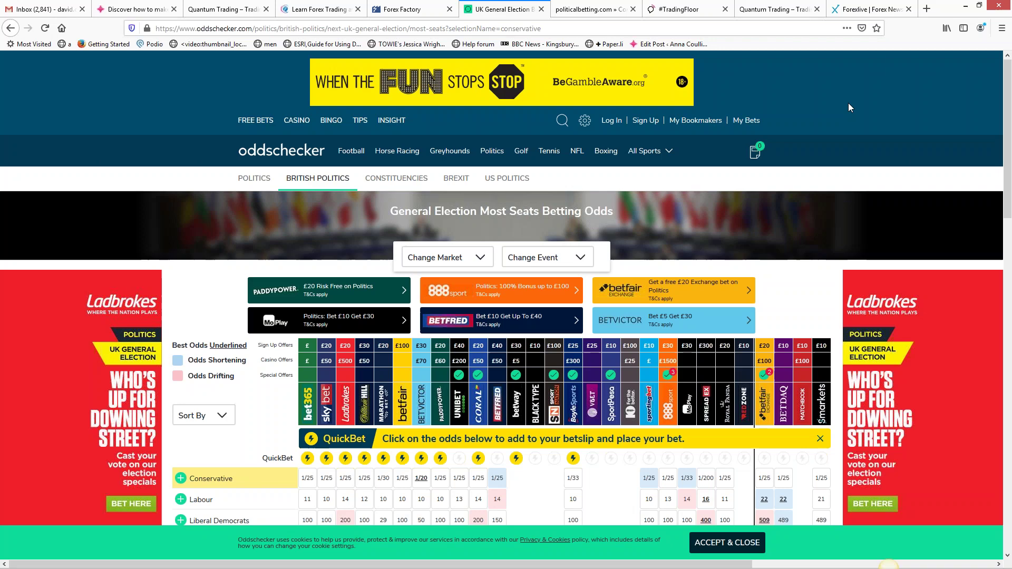
{"action": "left_click", "coordinate": [966, 5]}
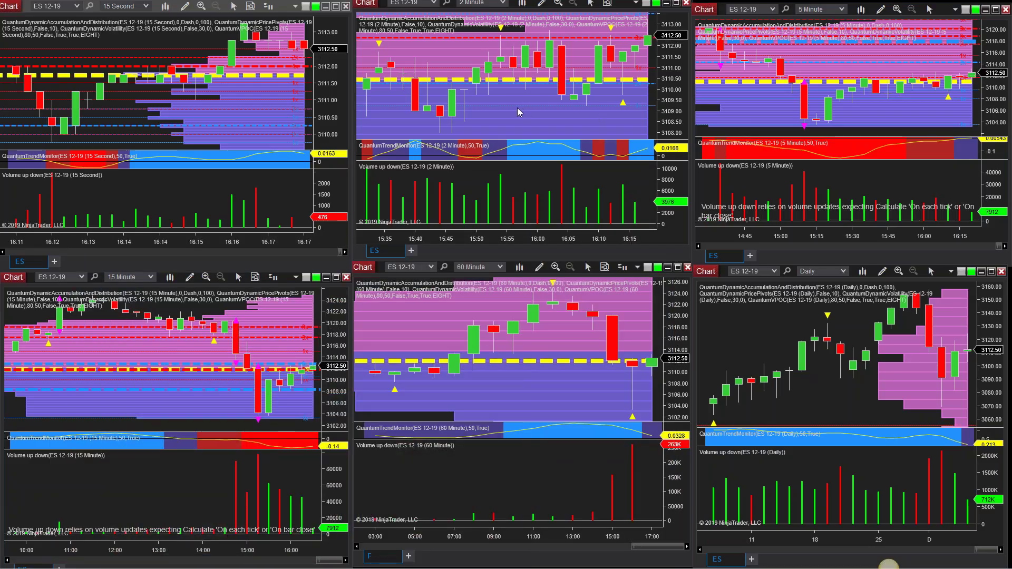
Step: Bring up the NinjaTrader Control Center from the Multiple time charts workspace
{"action": "mouse_move", "coordinate": [340, 553]}
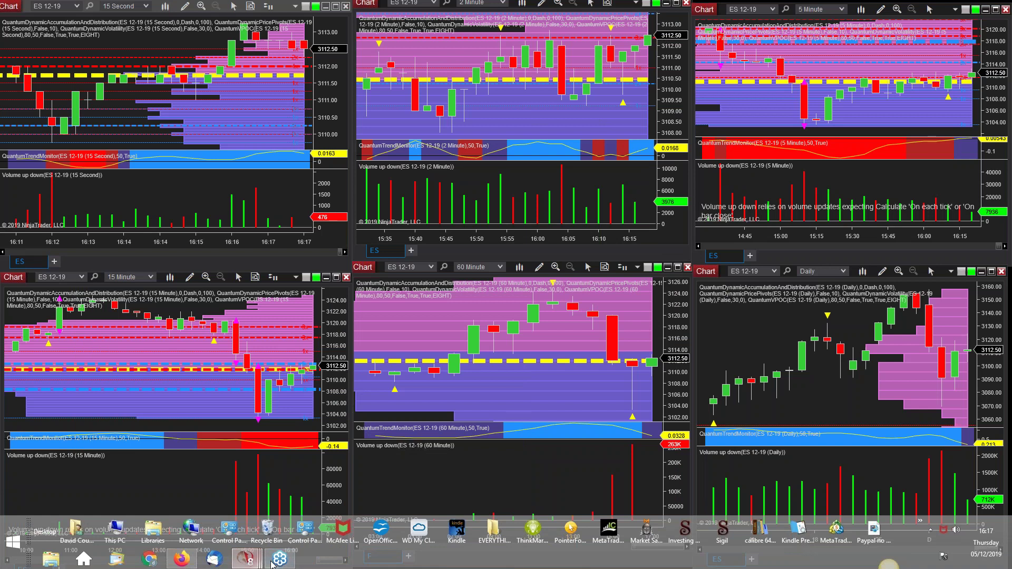
{"action": "mouse_move", "coordinate": [240, 565]}
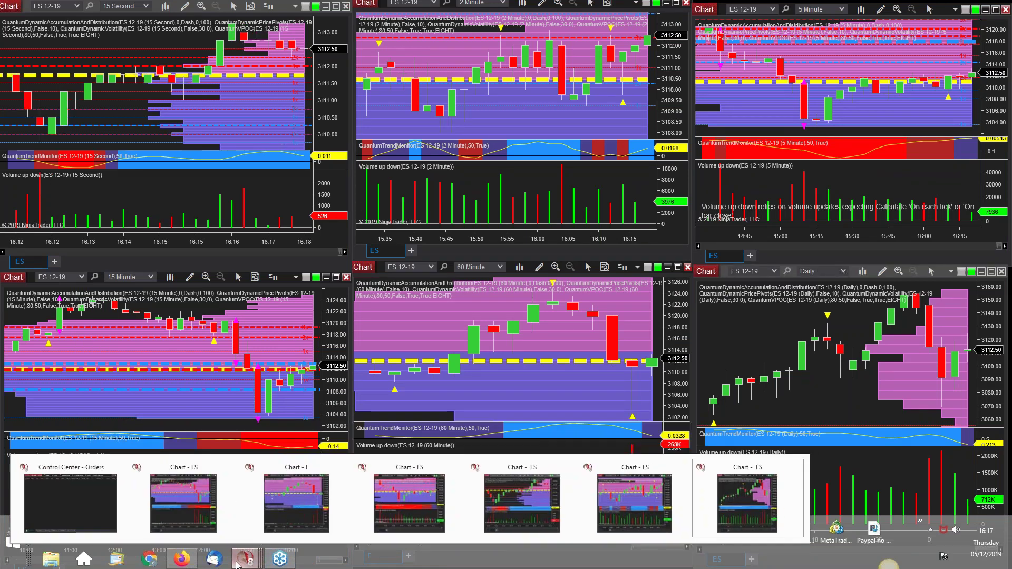
{"action": "left_click", "coordinate": [79, 519]}
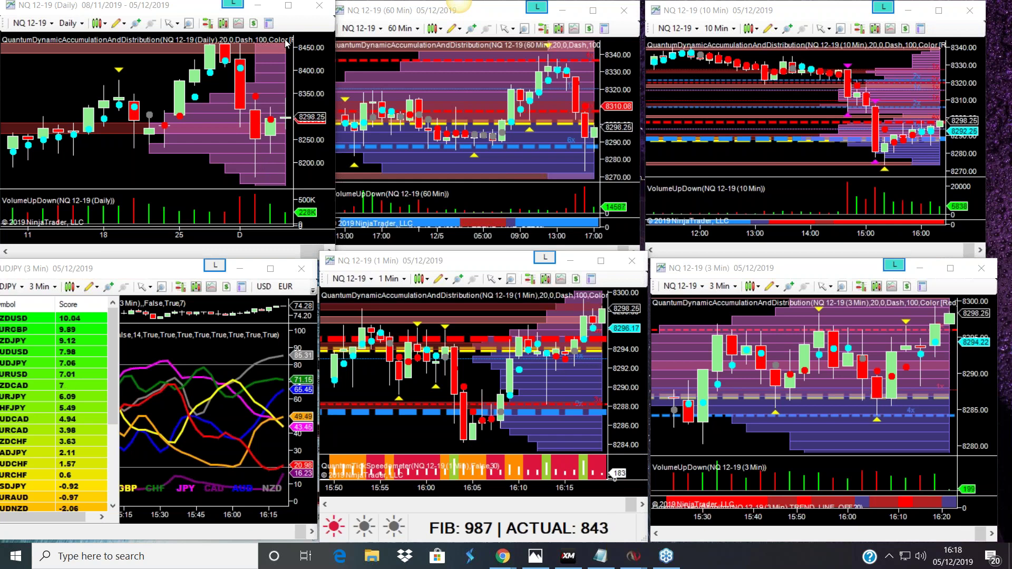
Step: Maximize the NQ 12-19 Daily chart to examine its candles, volume profile and trend monitor
{"action": "left_click", "coordinate": [288, 6]}
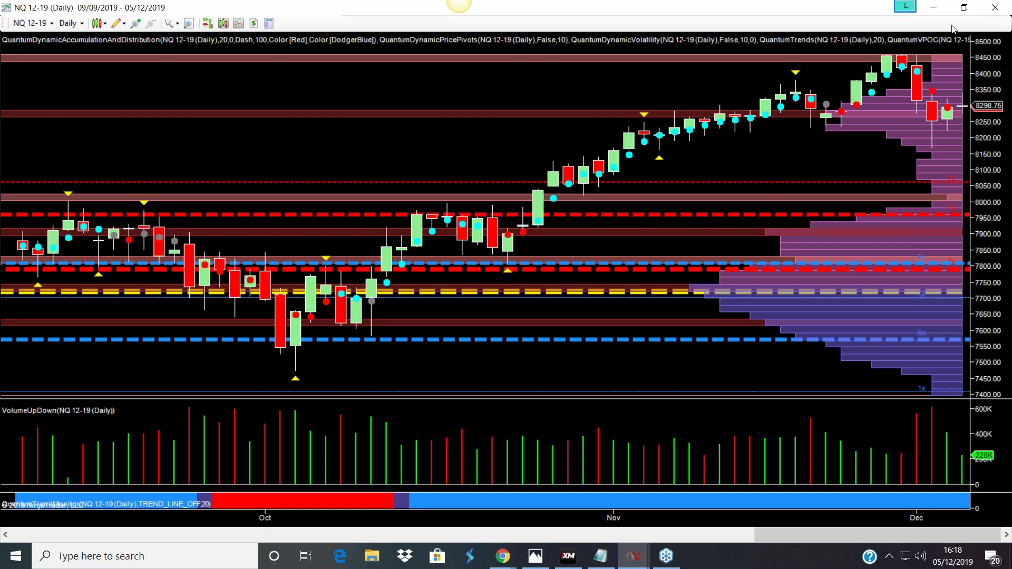
Step: Restore the NQ 12-19 Daily chart, and maximize the 1 Min chart to examine its recent price action and tick speedometer
{"action": "left_click", "coordinate": [966, 8]}
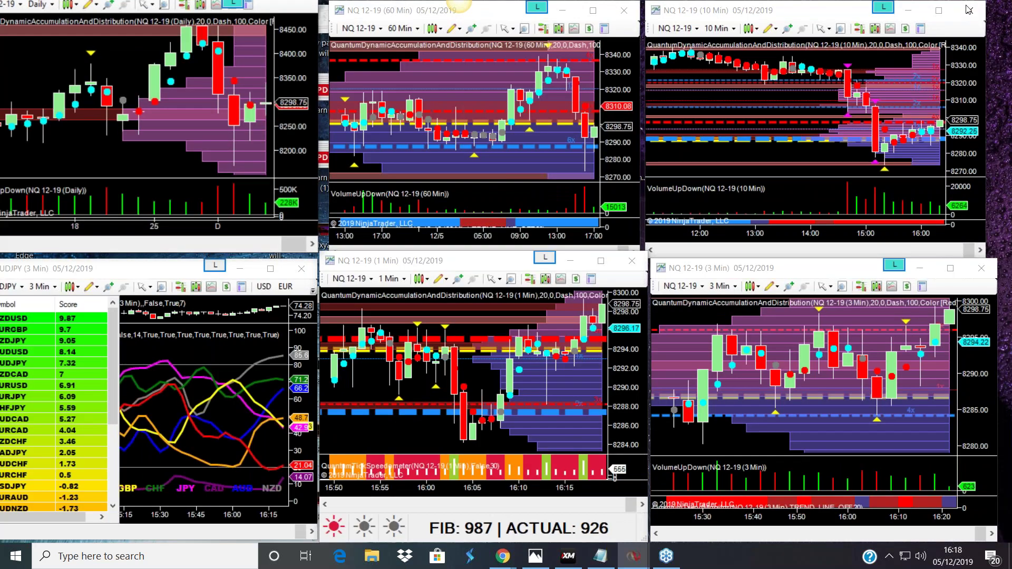
{"action": "double_click", "coordinate": [605, 267]}
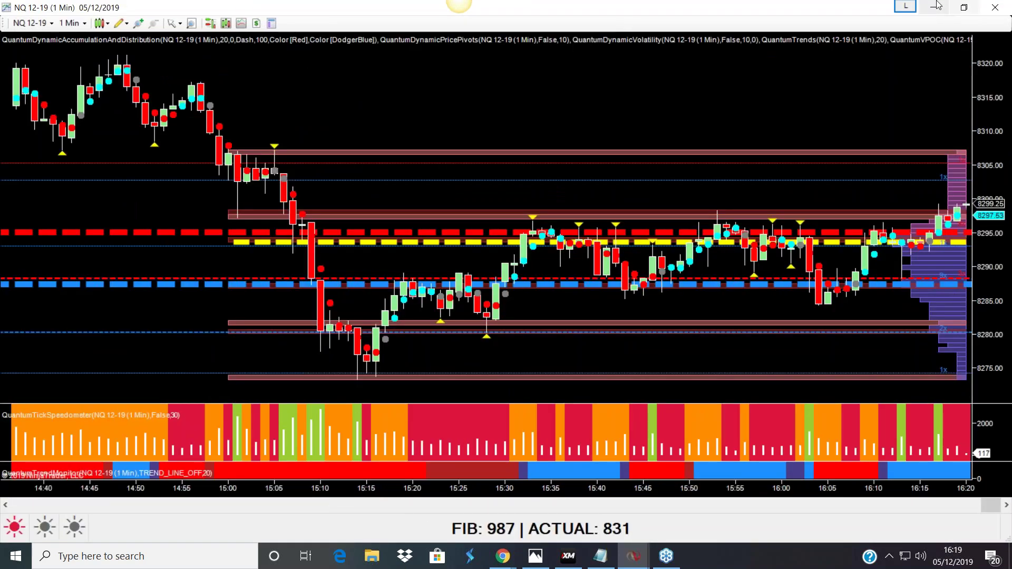
{"action": "left_click", "coordinate": [964, 9]}
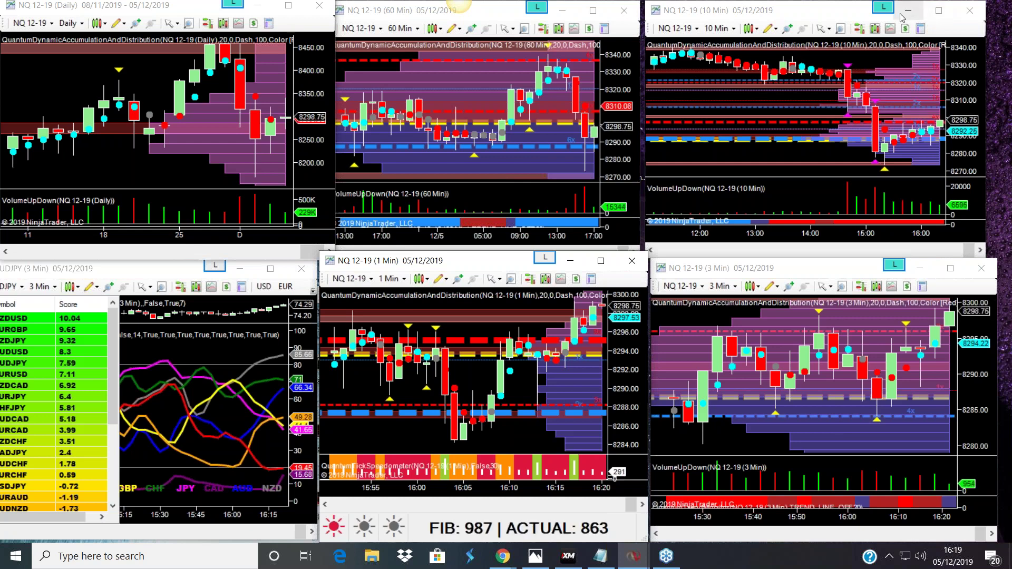
Step: Enlarge the NQ 12-19 10 Min and 1 Min charts in turn to examine them, restoring each to the workspace layout
{"action": "left_click", "coordinate": [940, 12]}
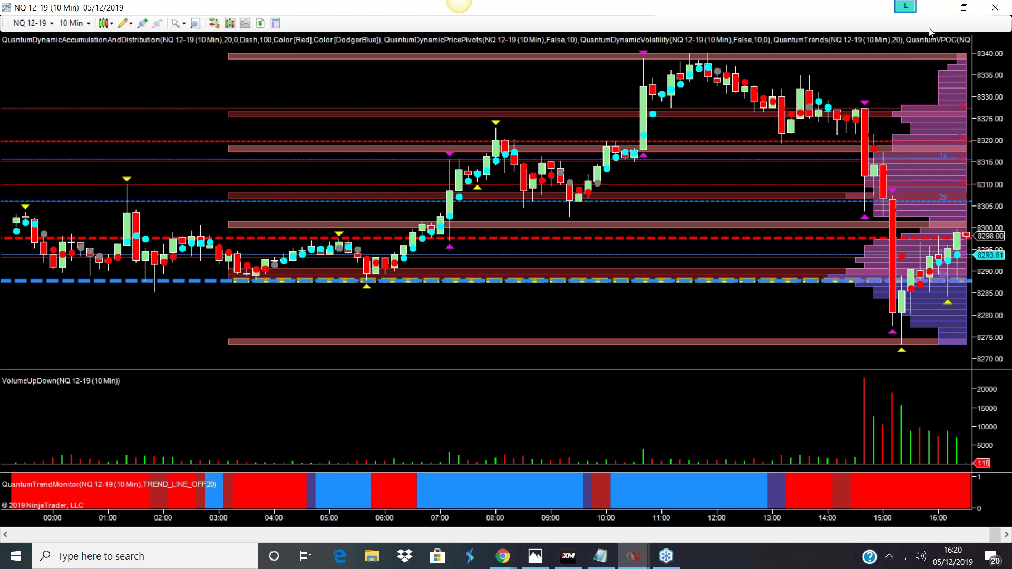
{"action": "left_click", "coordinate": [963, 9]}
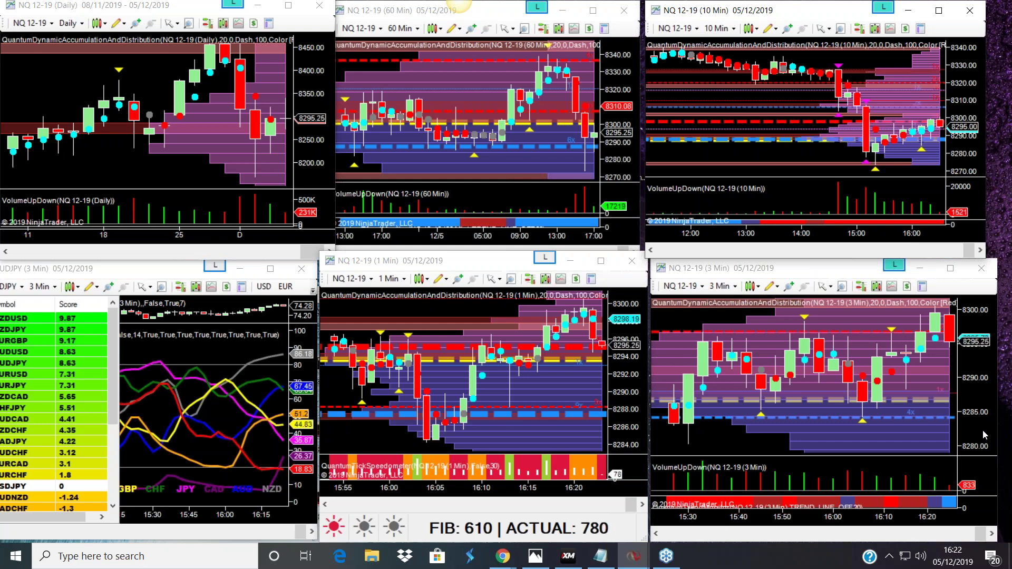
{"action": "left_click", "coordinate": [600, 261]}
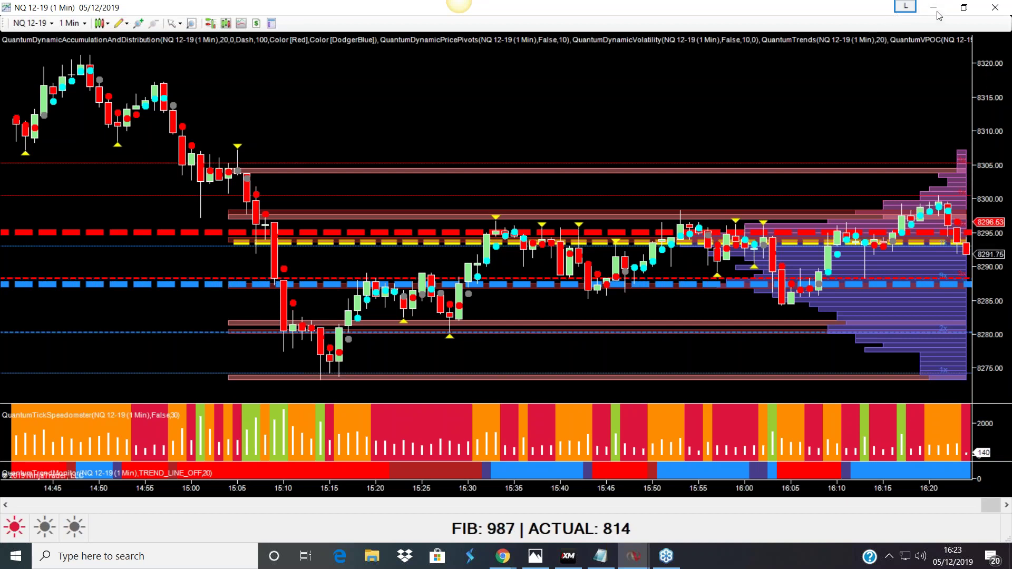
{"action": "left_click", "coordinate": [963, 9]}
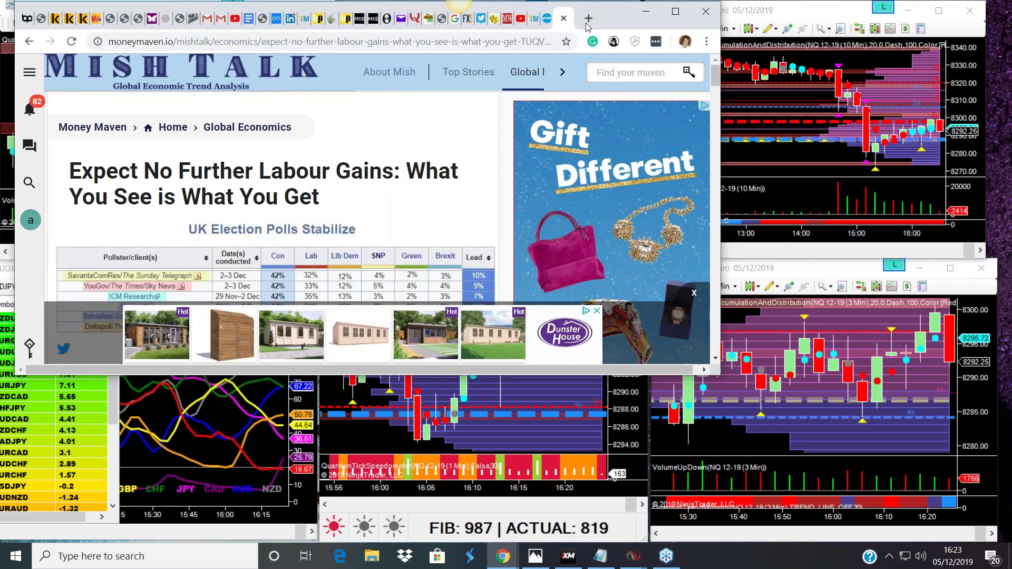
Step: Maximize the Chrome window showing the MishTalk election article, dismiss the advert banner and examine the UK Election Polls Stabilize table
{"action": "left_click", "coordinate": [658, 14]}
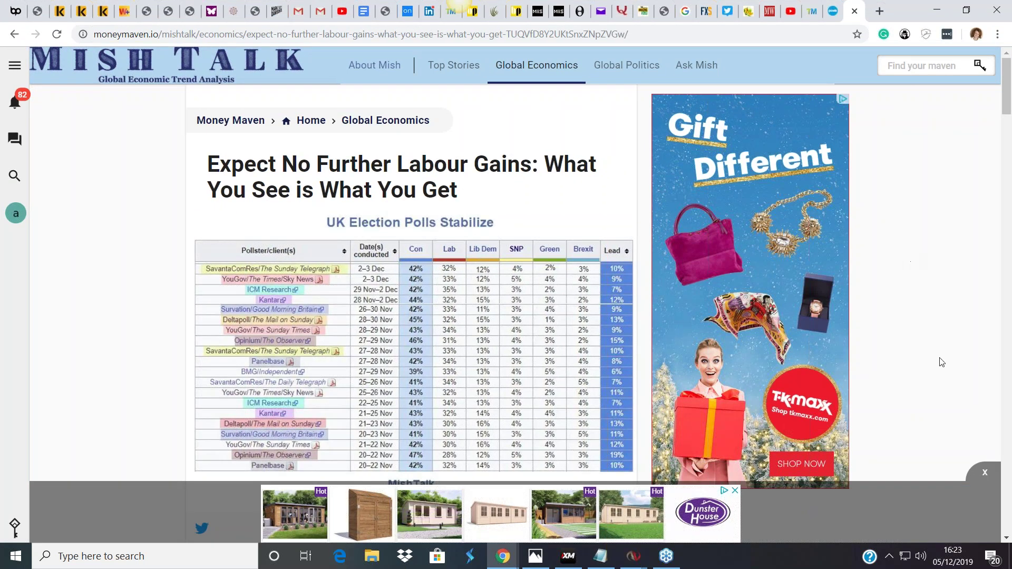
{"action": "left_click", "coordinate": [987, 476]}
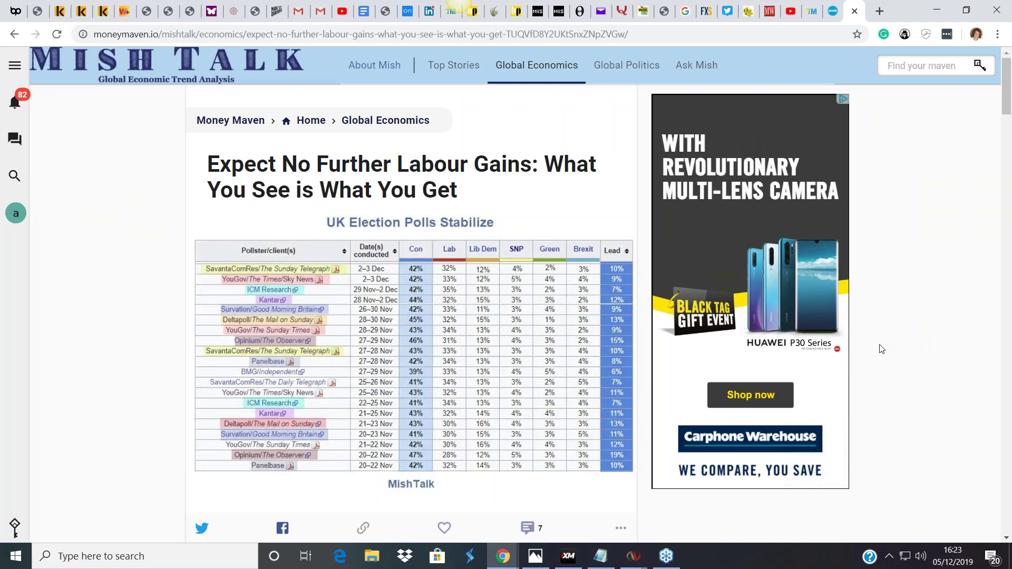
{"action": "scroll", "coordinate": [882, 350], "scroll_direction": "down", "scroll_amount": 1}
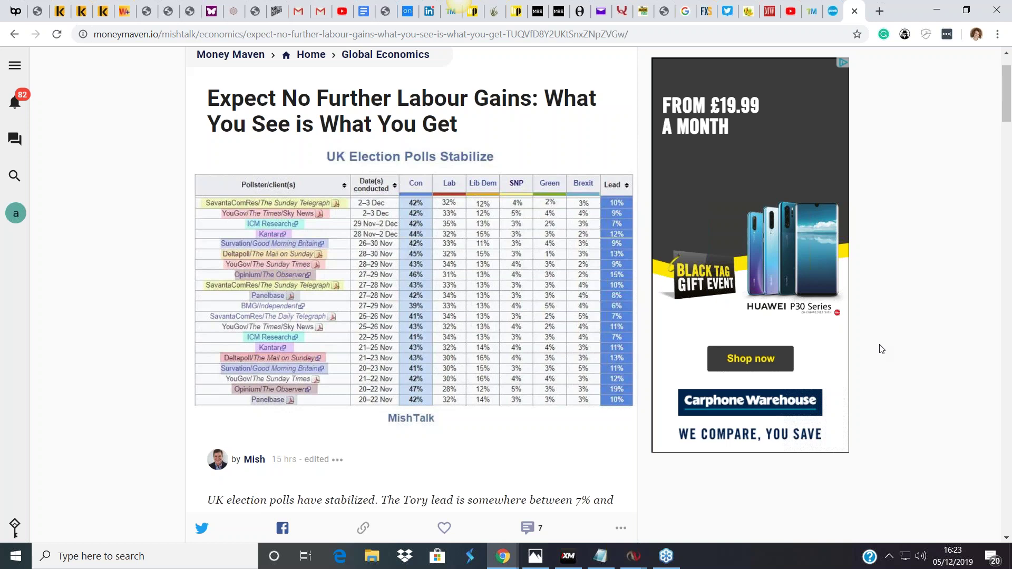
{"action": "scroll", "coordinate": [881, 349], "scroll_direction": "down", "scroll_amount": 1}
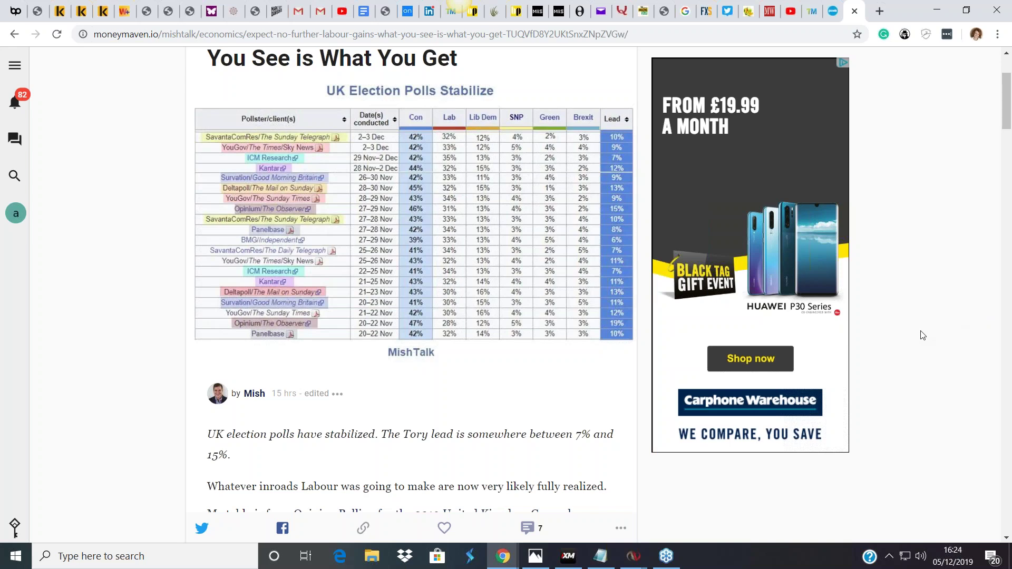
Step: Examine the article's tables of polls versus prior polls and poll lead changes by pollster, and return to its beginning
{"action": "scroll", "coordinate": [923, 335], "scroll_direction": "down", "scroll_amount": 7}
{"action": "scroll", "coordinate": [923, 334], "scroll_direction": "down", "scroll_amount": 5}
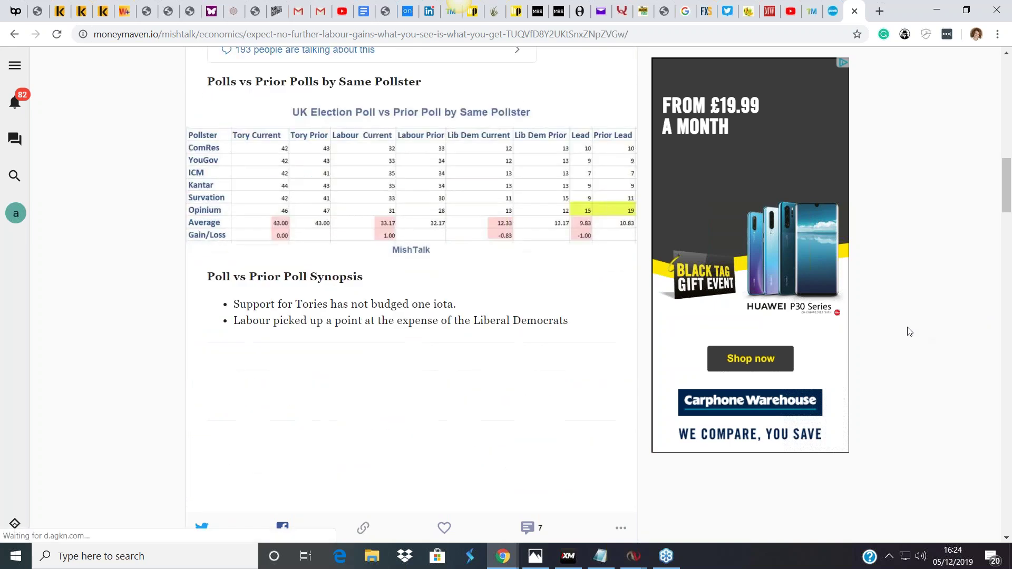
{"action": "scroll", "coordinate": [910, 331], "scroll_direction": "down", "scroll_amount": 4}
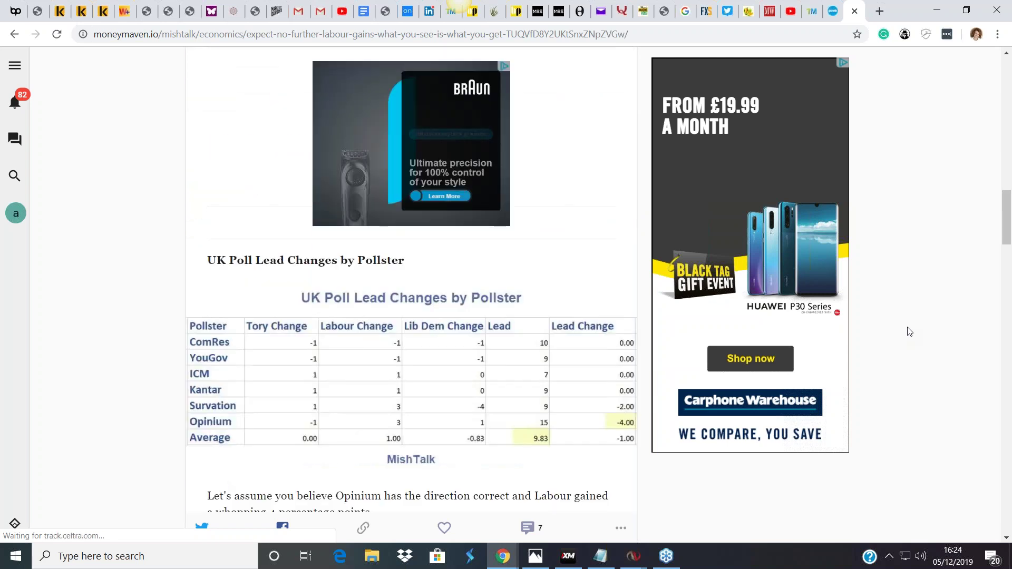
{"action": "scroll", "coordinate": [909, 332], "scroll_direction": "down", "scroll_amount": 3}
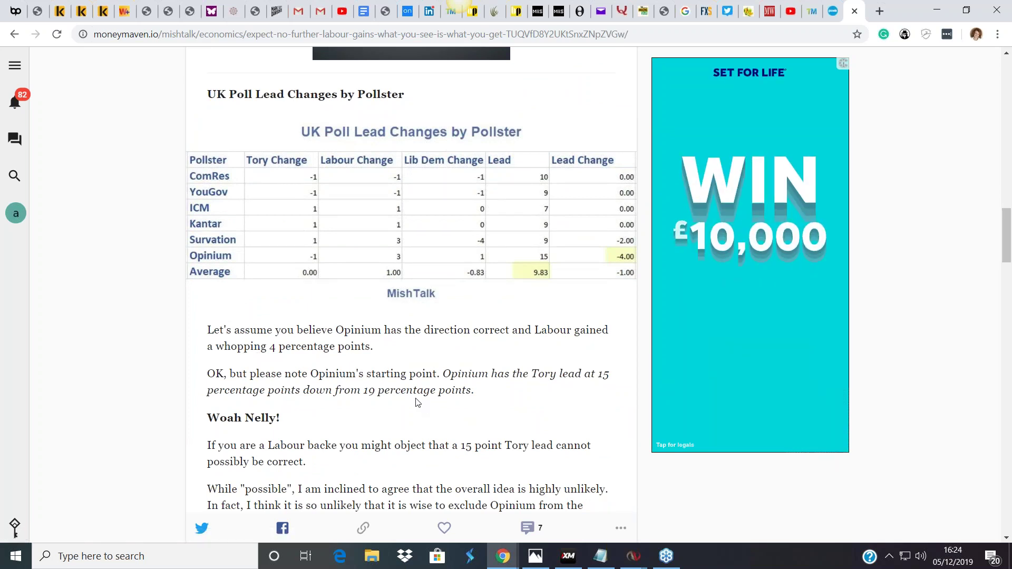
{"action": "scroll", "coordinate": [419, 403], "scroll_direction": "up", "scroll_amount": 7}
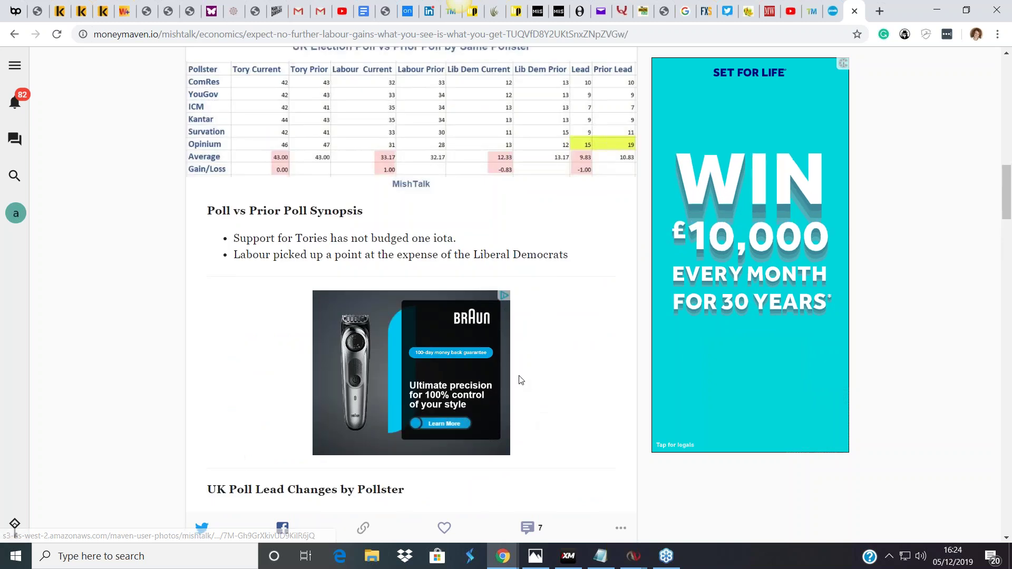
{"action": "scroll", "coordinate": [551, 373], "scroll_direction": "up", "scroll_amount": 8}
{"action": "scroll", "coordinate": [411, 290], "scroll_direction": "up", "scroll_amount": 9}
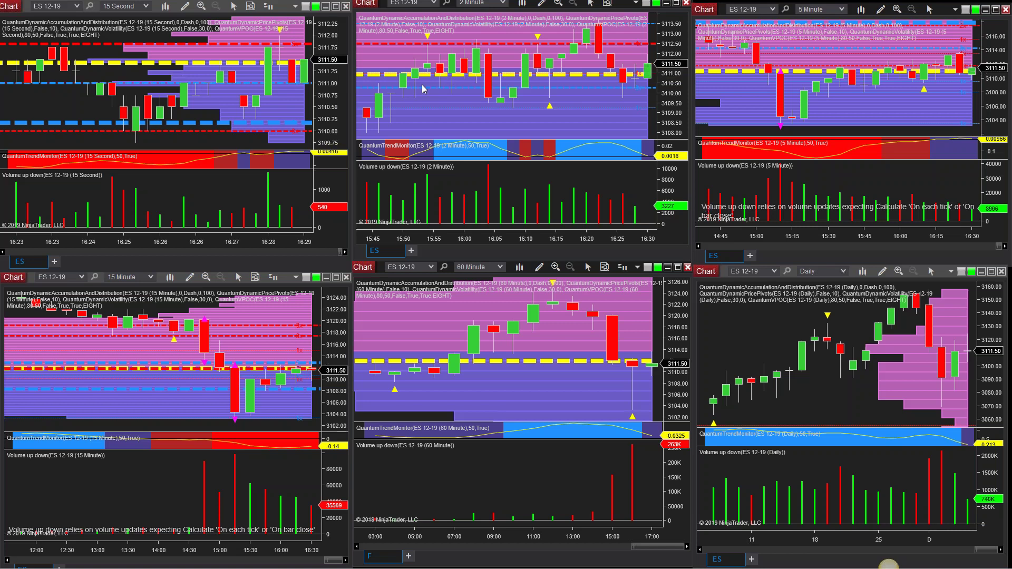
Step: Maximize the ES 12-19 15 Second chart to examine its candles, volume and trend monitor, and restore it to the chart grid
{"action": "left_click", "coordinate": [336, 7]}
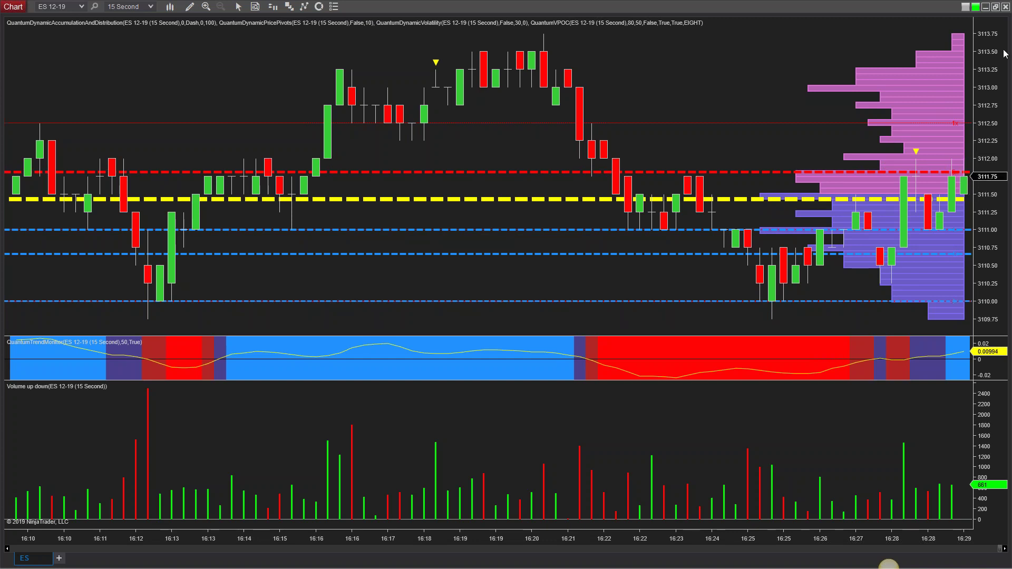
{"action": "left_click", "coordinate": [996, 6]}
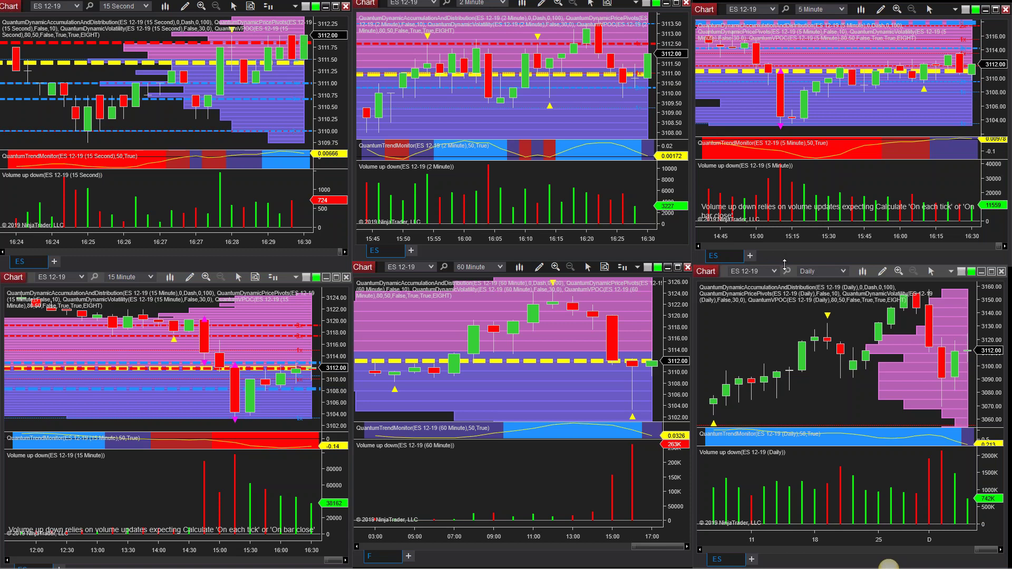
Step: Switch to Firefox and go through the oddschecker Most Seats odds, the politicalbetting.com seats spreads and the #TradingFloor chat room
{"action": "mouse_move", "coordinate": [316, 552]}
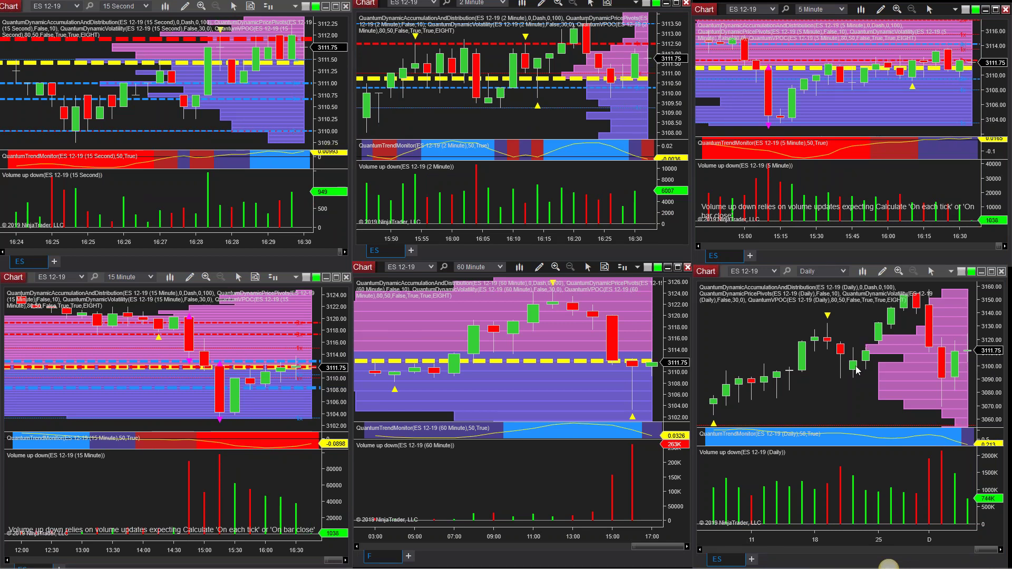
{"action": "mouse_move", "coordinate": [944, 556]}
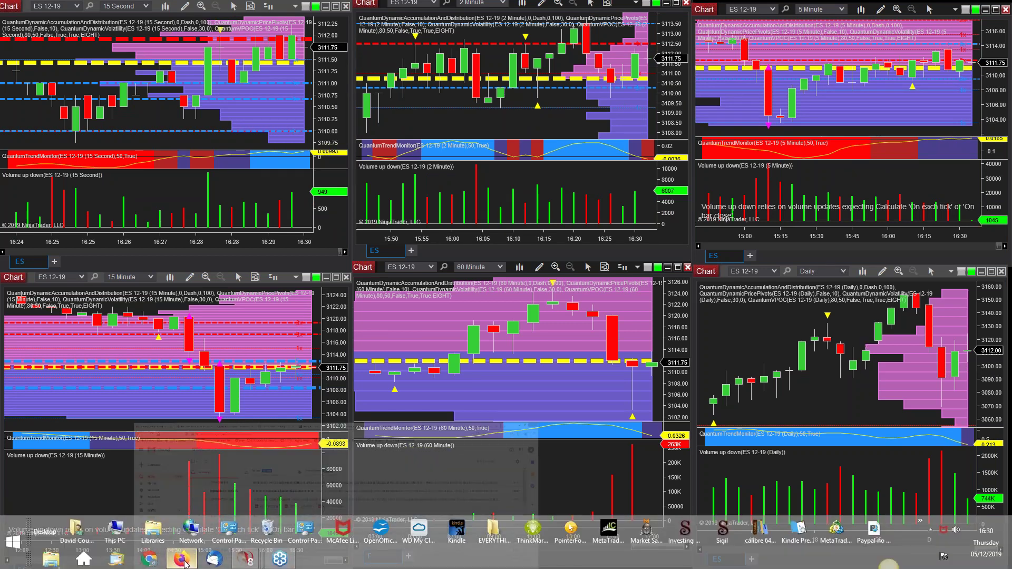
{"action": "left_click", "coordinate": [182, 559]}
{"action": "left_click", "coordinate": [563, 9]}
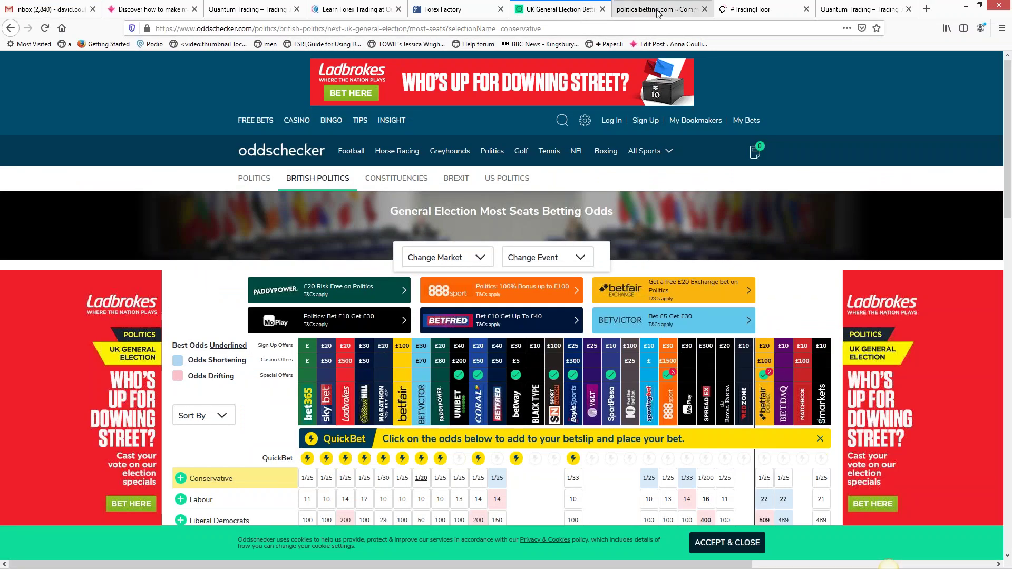
{"action": "left_click", "coordinate": [658, 11]}
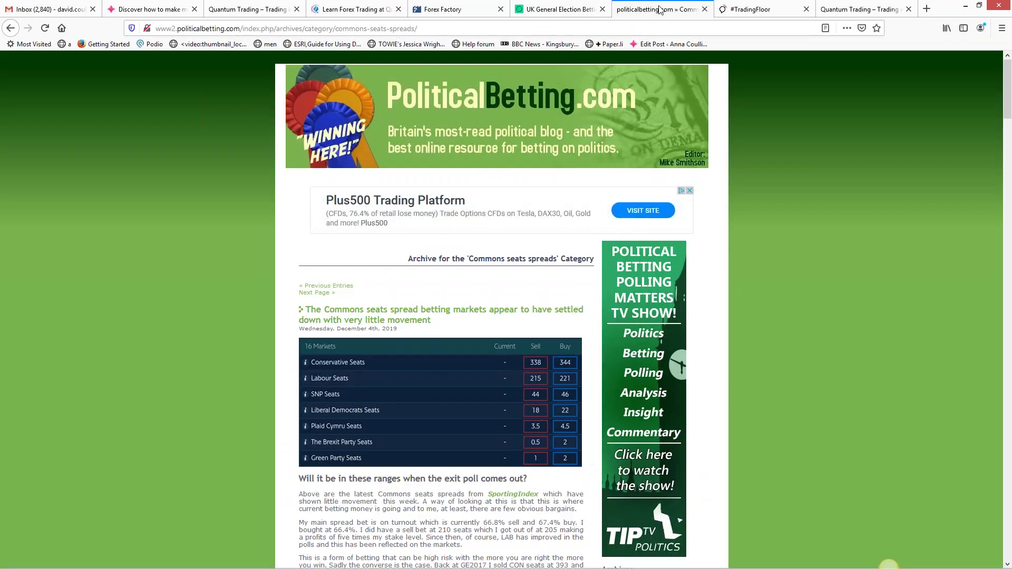
{"action": "left_click", "coordinate": [748, 12]}
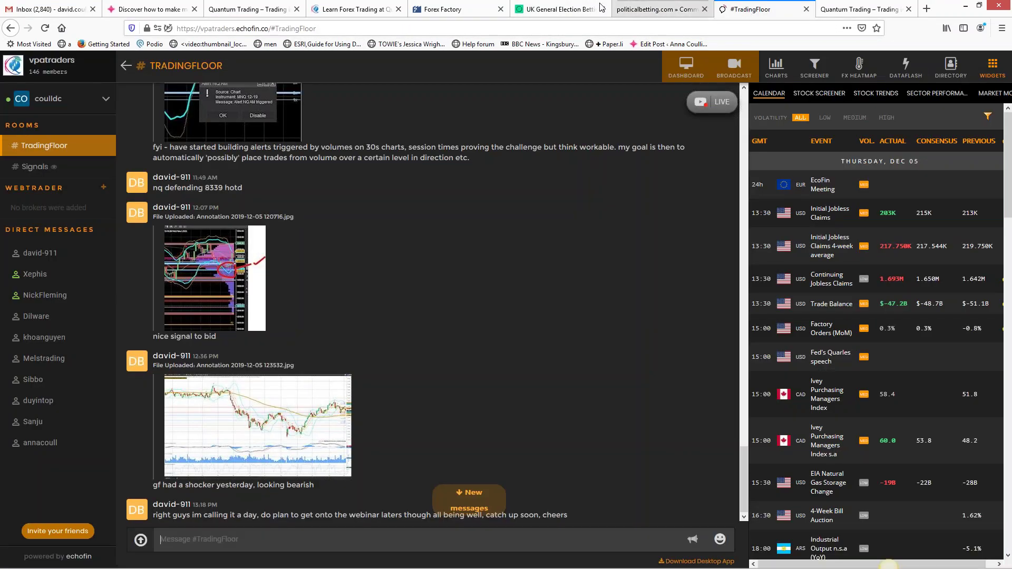
Step: View the Quantum Trading Education home page with the Complete Forex Trading Program, and the Quantum Trading indicators home page
{"action": "left_click", "coordinate": [342, 10]}
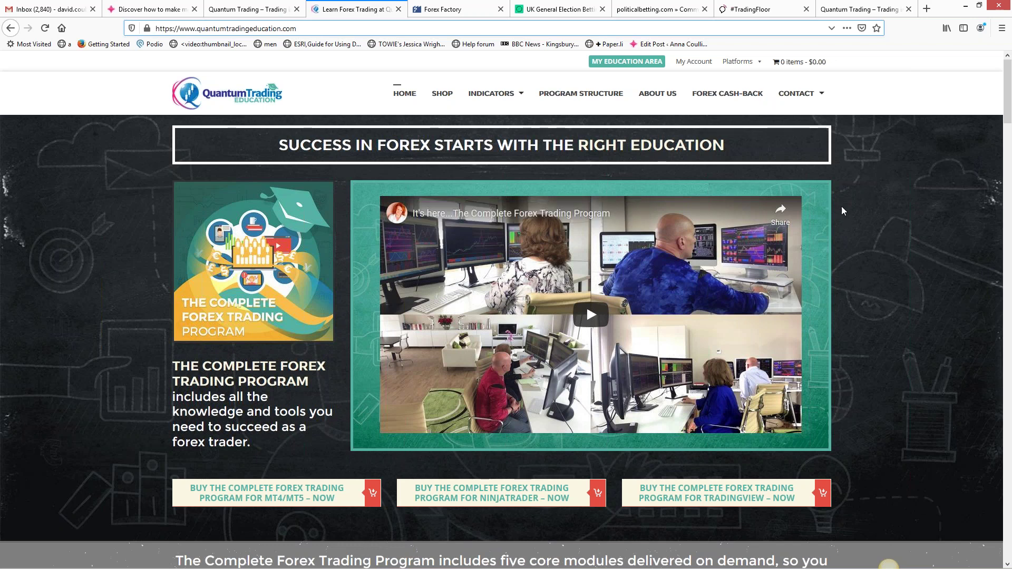
{"action": "left_click", "coordinate": [256, 11]}
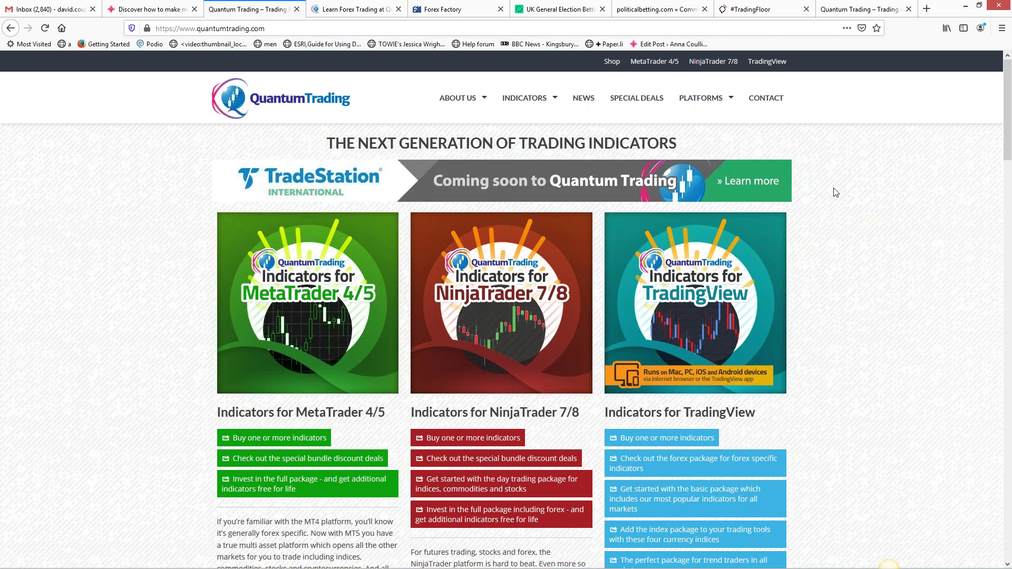
Step: View the annacoulling.com home page, looking over its books, indicator links and latest blog posts, and return to its beginning
{"action": "mouse_move", "coordinate": [318, 375]}
{"action": "left_click", "coordinate": [133, 8]}
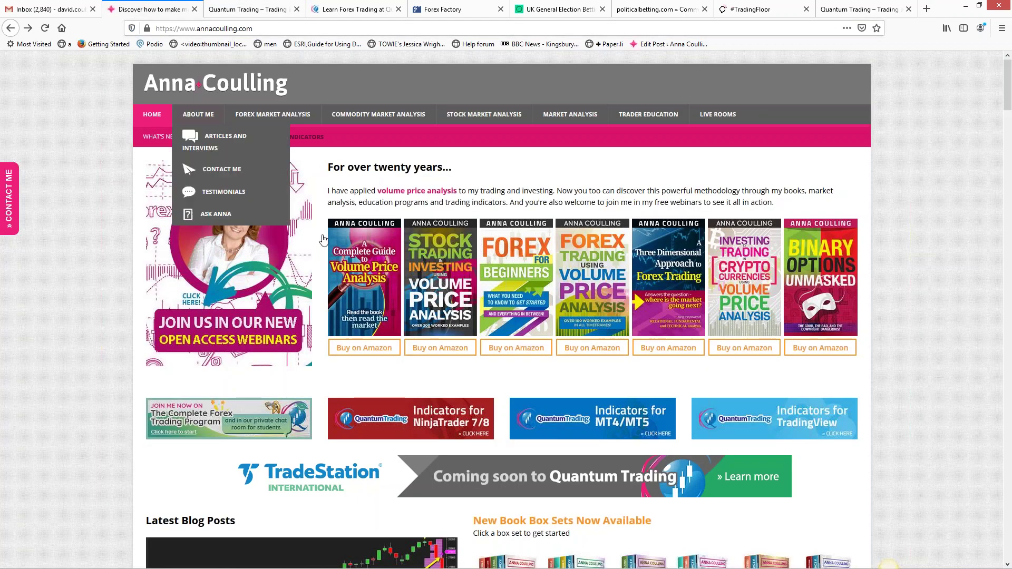
{"action": "scroll", "coordinate": [899, 297], "scroll_direction": "down", "scroll_amount": 3}
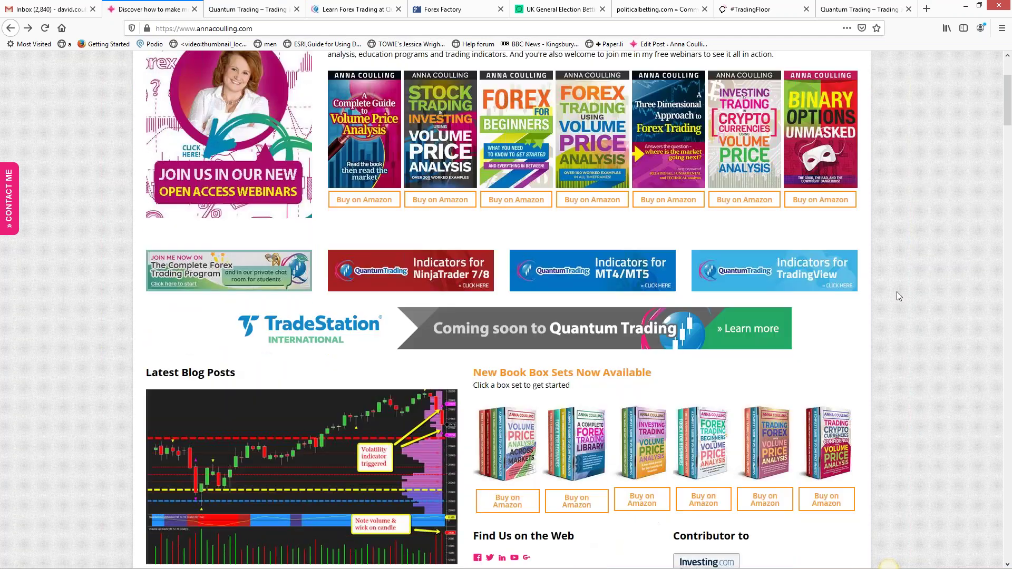
{"action": "scroll", "coordinate": [884, 296], "scroll_direction": "down", "scroll_amount": 3}
{"action": "scroll", "coordinate": [883, 296], "scroll_direction": "up", "scroll_amount": 6}
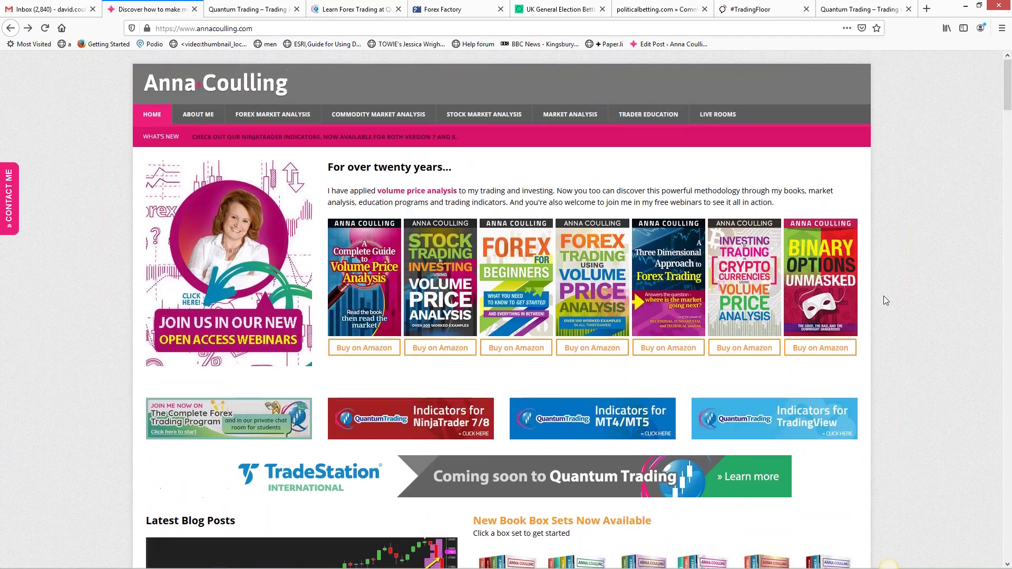